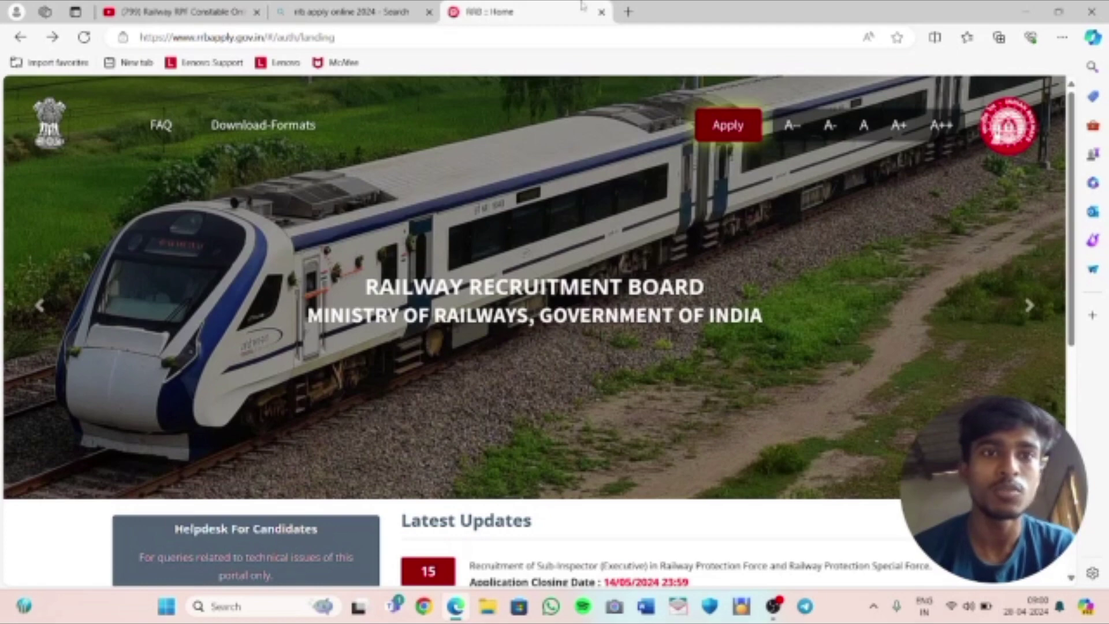
Back on the RRB home tab, choose Create An Account from the Apply menu
{"action": "left_click", "coordinate": [354, 8]}
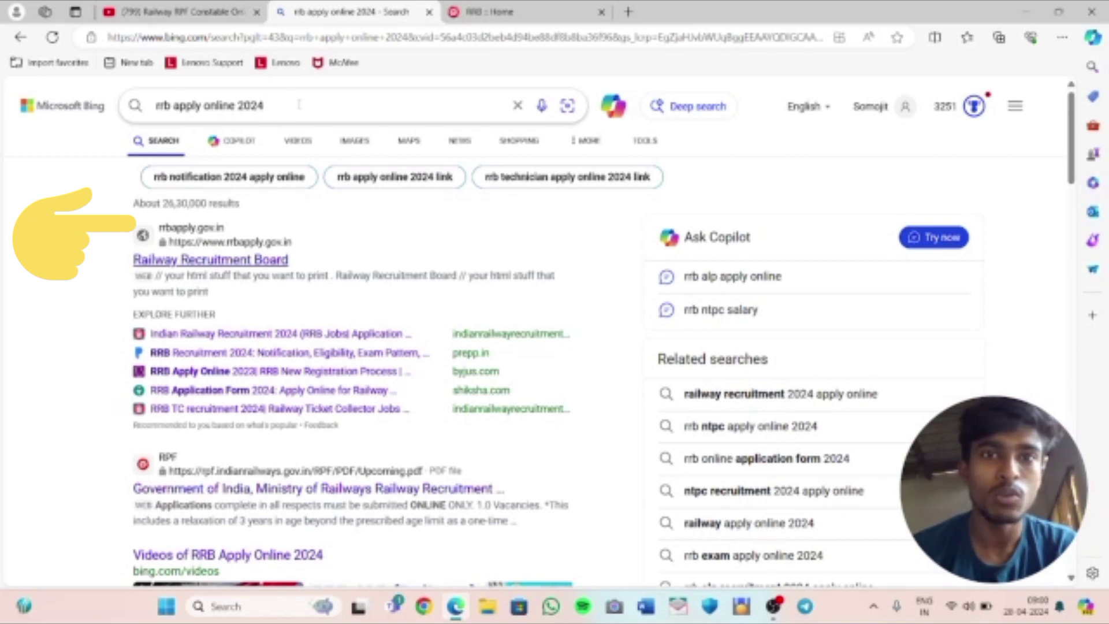
{"action": "left_click", "coordinate": [479, 9]}
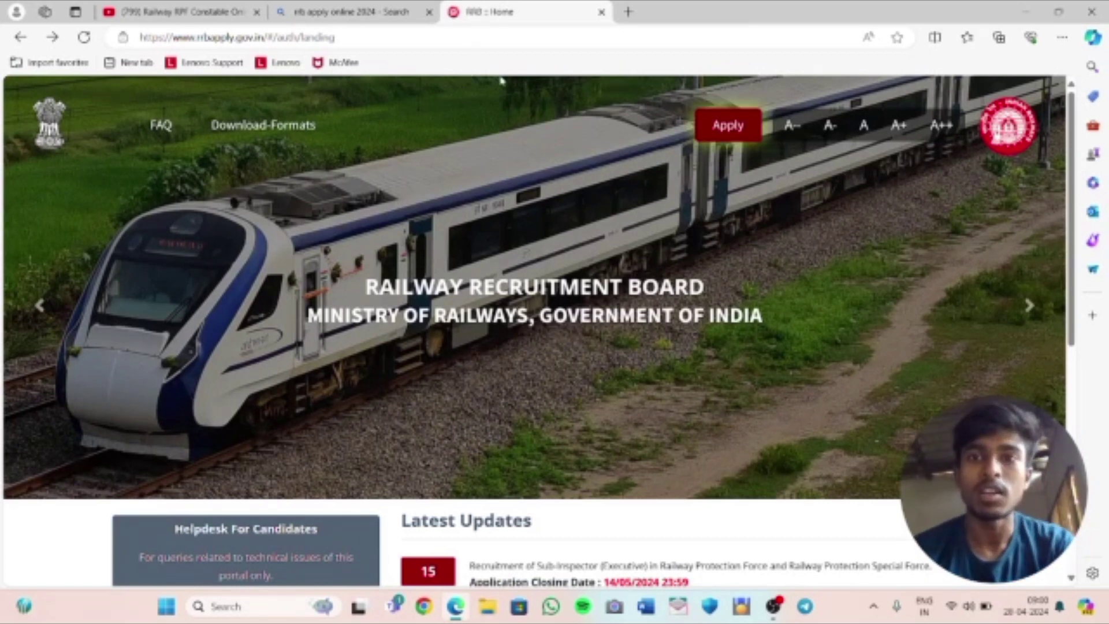
{"action": "left_click", "coordinate": [723, 128]}
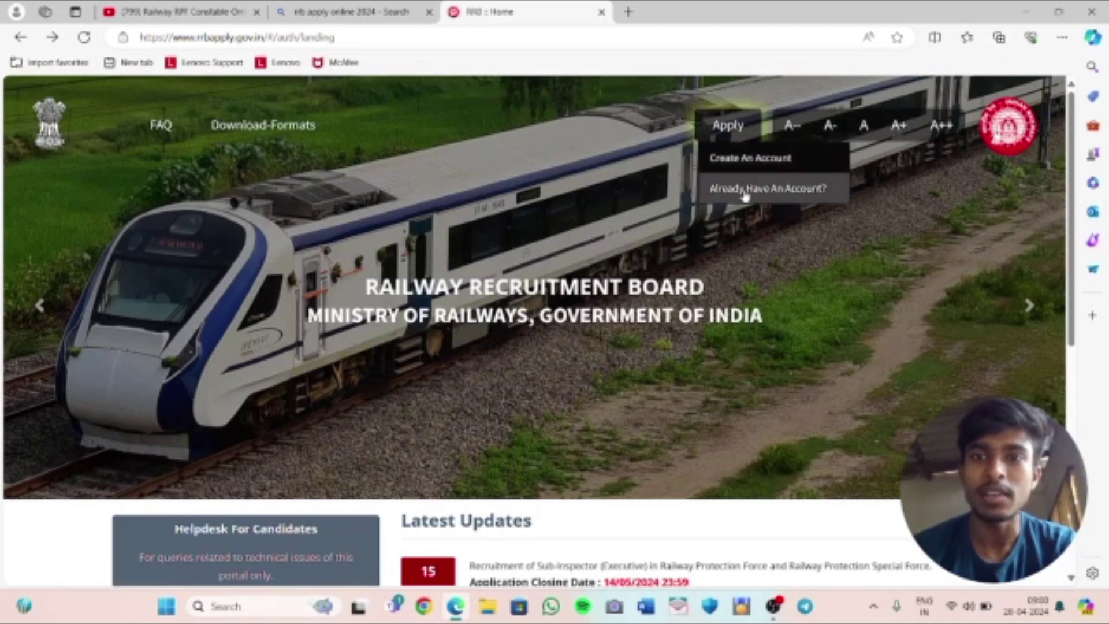
{"action": "left_click", "coordinate": [757, 160]}
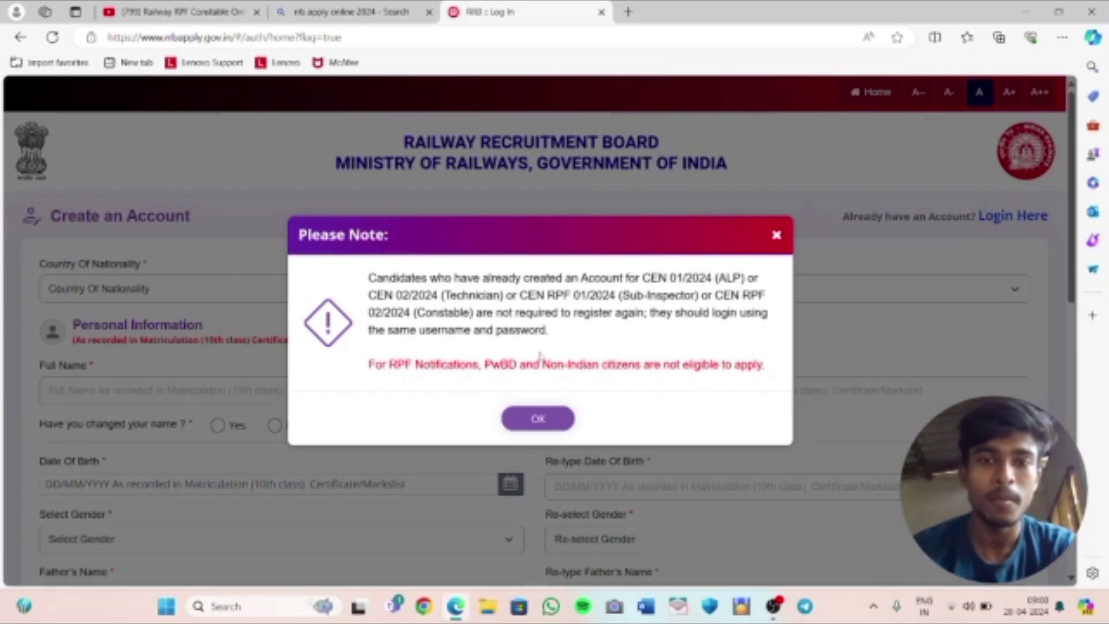
Dismiss the eligibility notice and set Country Of Nationality to India
{"action": "left_click", "coordinate": [534, 417]}
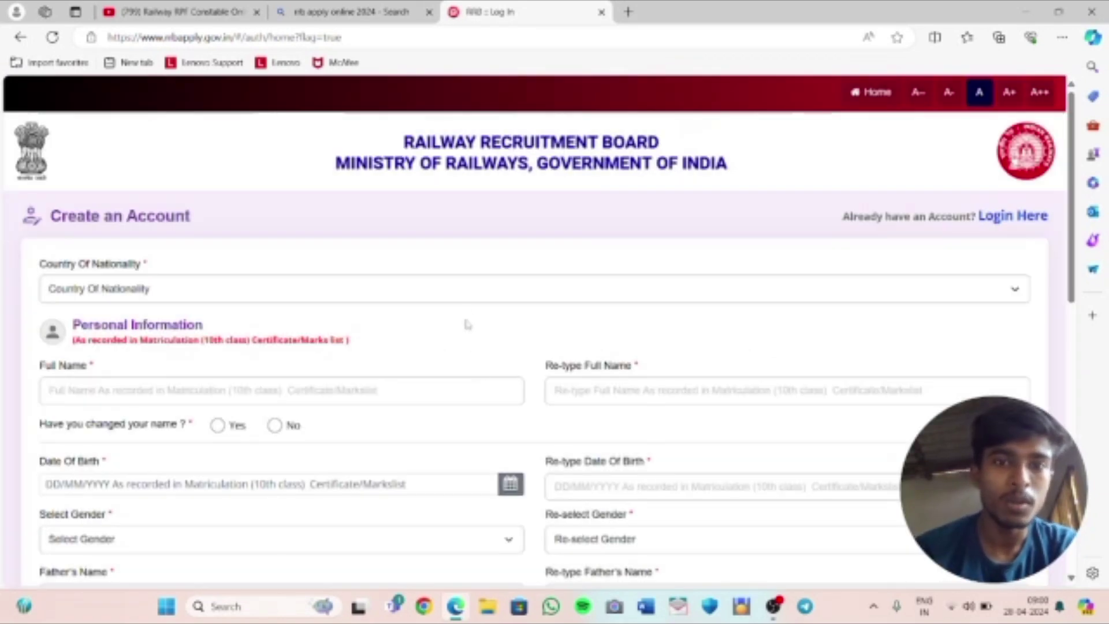
{"action": "left_click", "coordinate": [471, 287]}
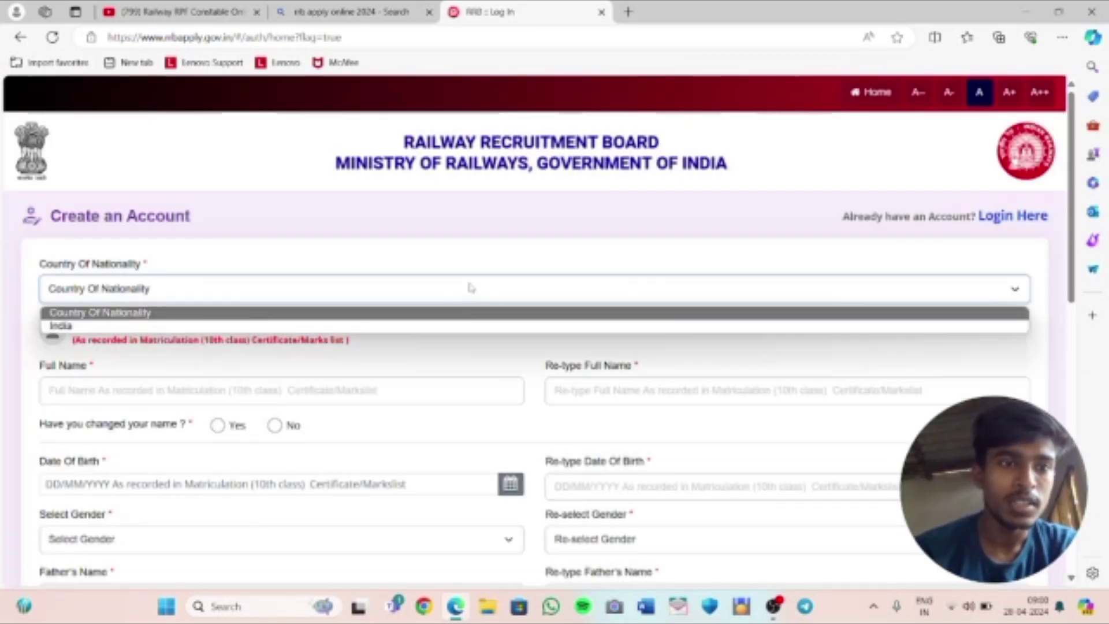
{"action": "left_click", "coordinate": [432, 327]}
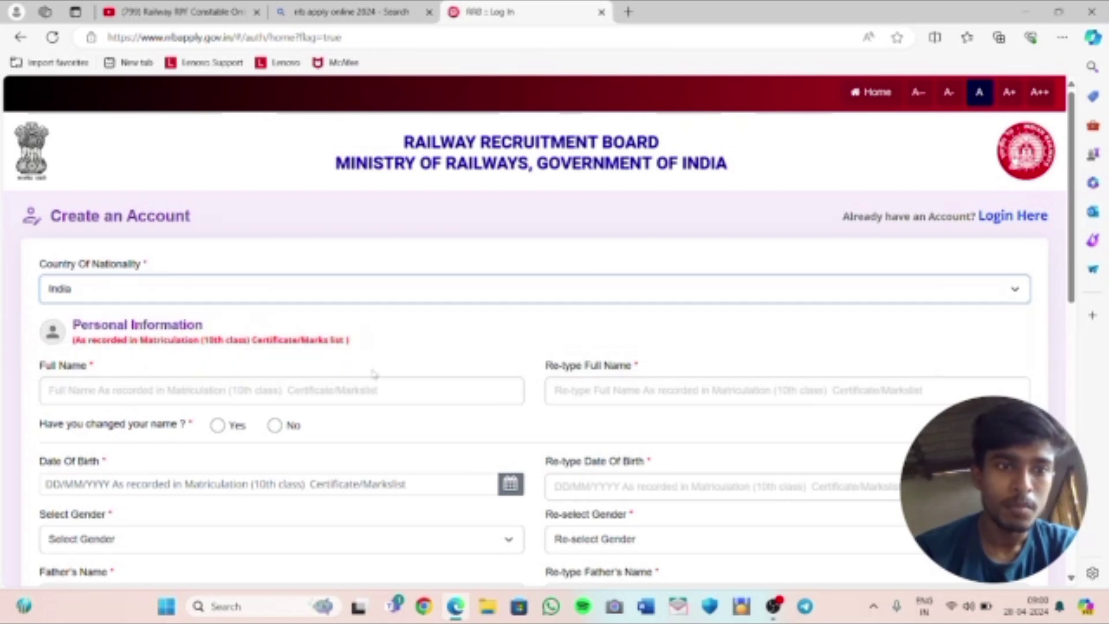
Enter the applicant's full name in both name fields and answer No to name change
{"action": "left_click", "coordinate": [359, 390]}
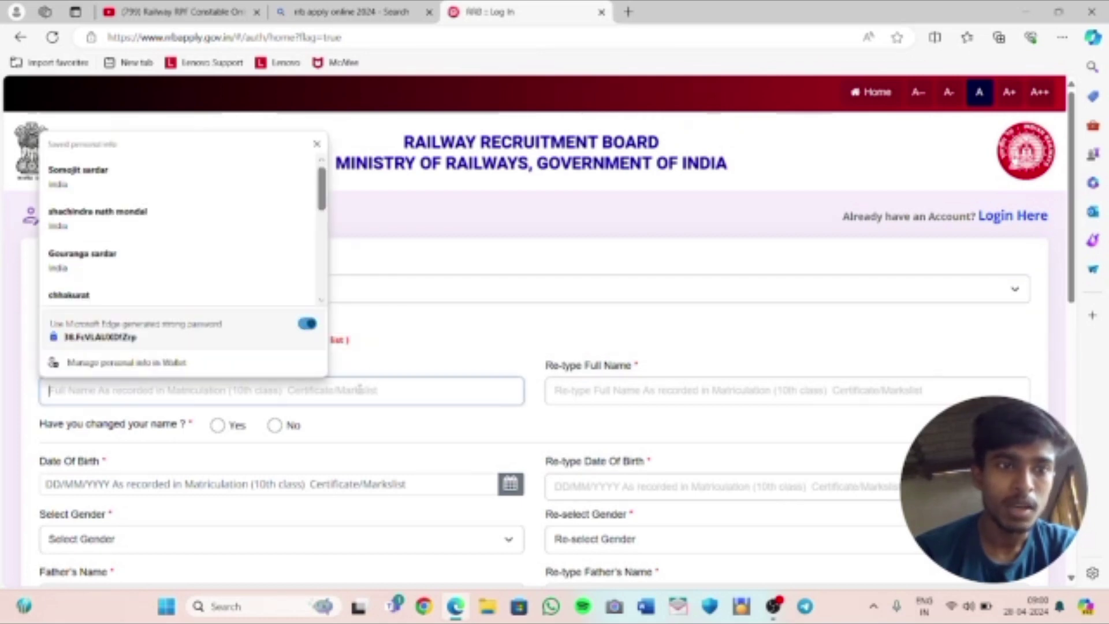
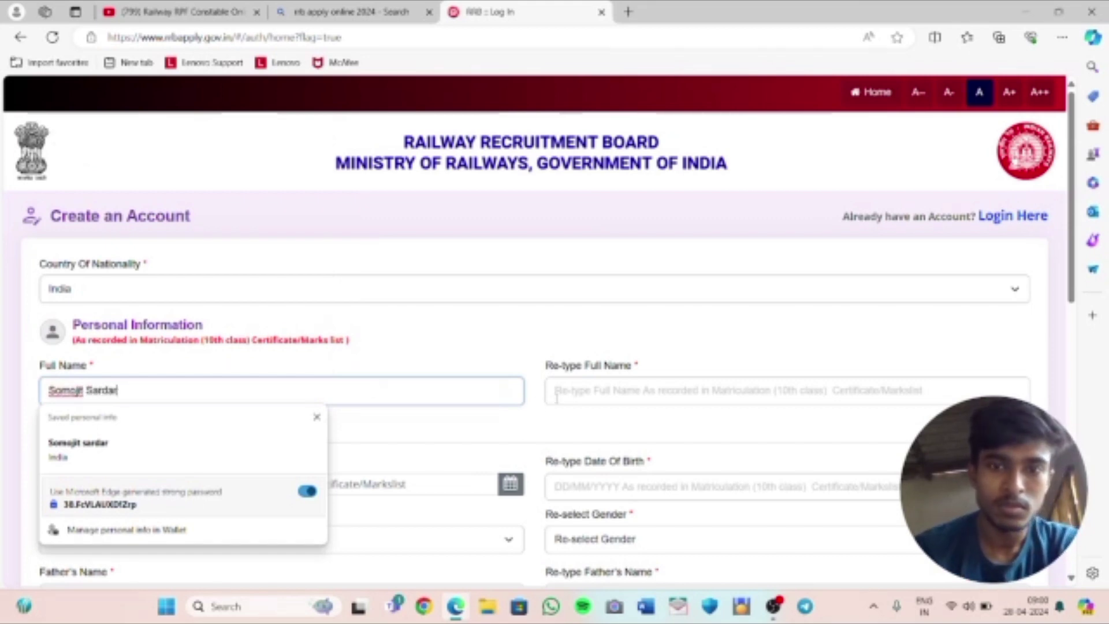
{"action": "left_click", "coordinate": [569, 397]}
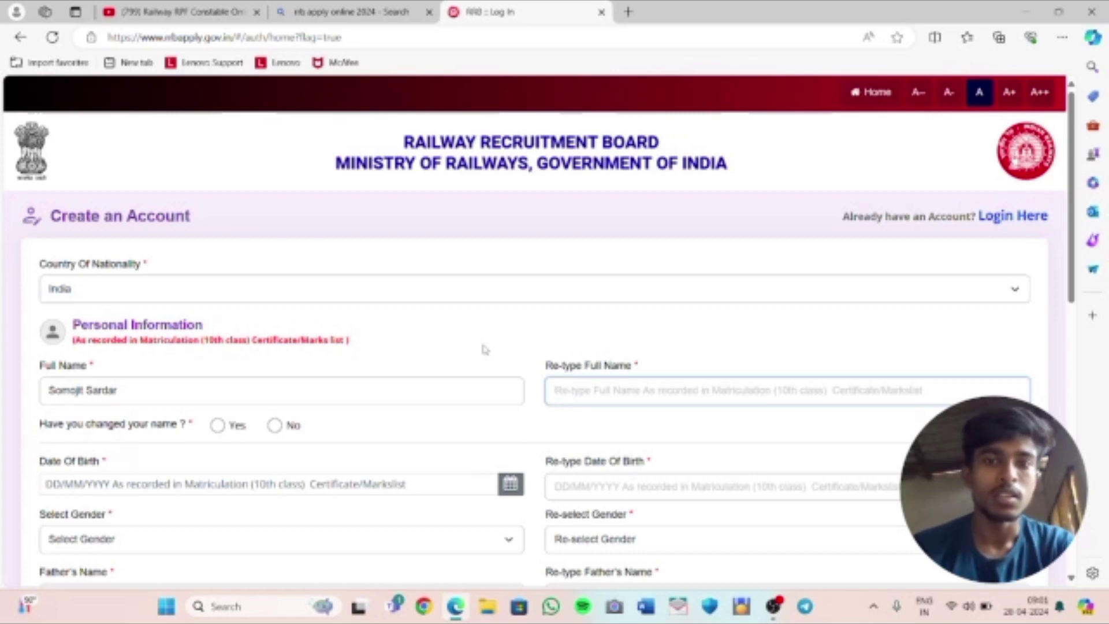
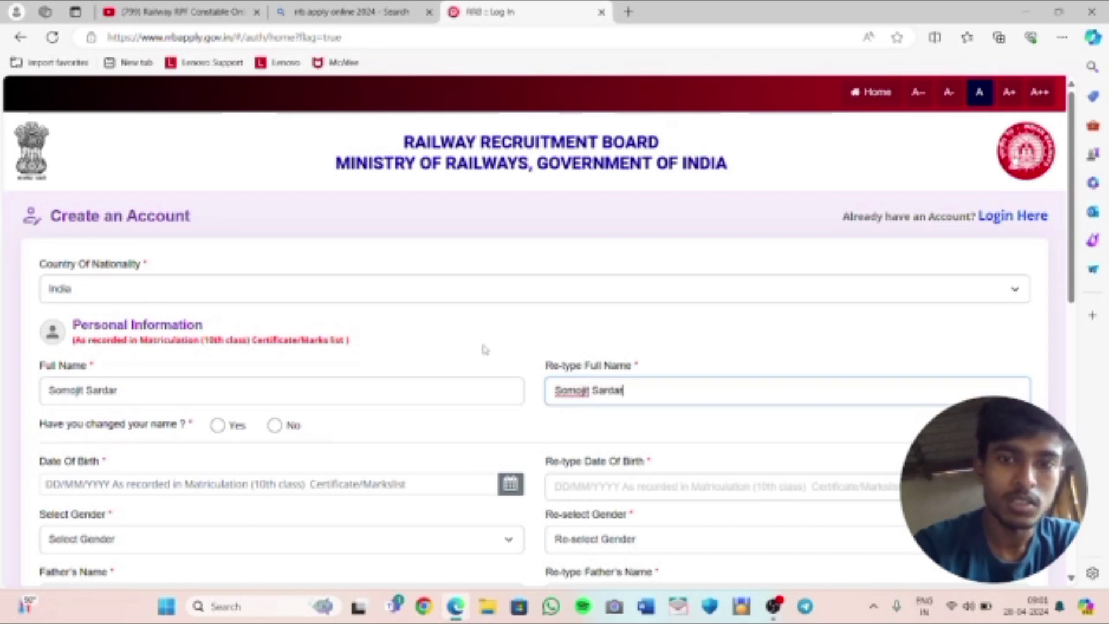
{"action": "left_click", "coordinate": [275, 425]}
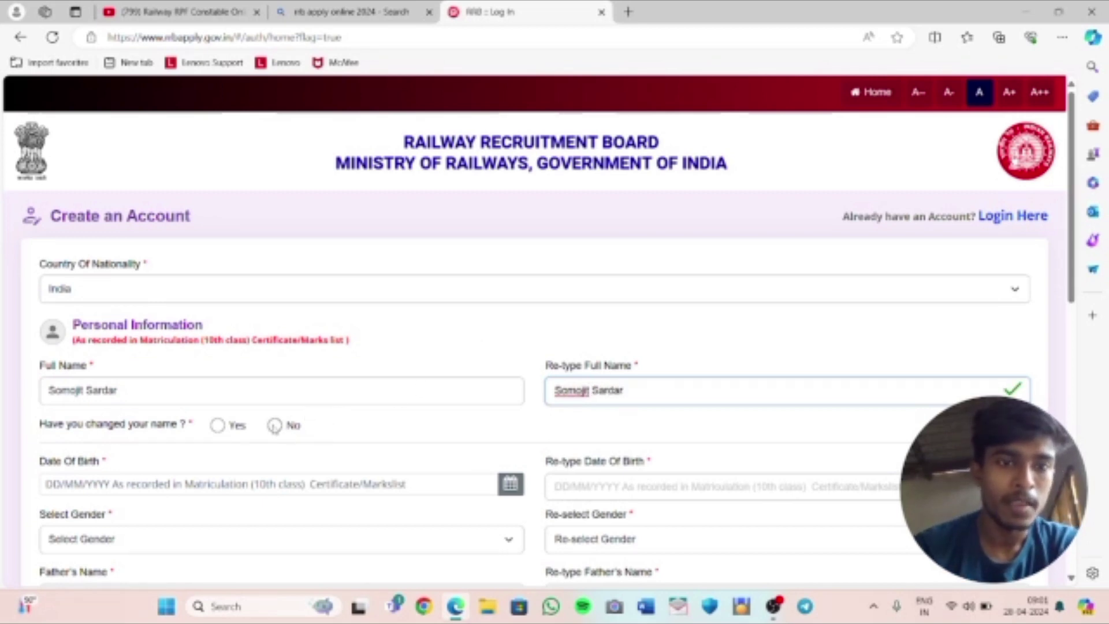
{"action": "scroll", "coordinate": [364, 442], "scroll_direction": "down", "scroll_amount": 1}
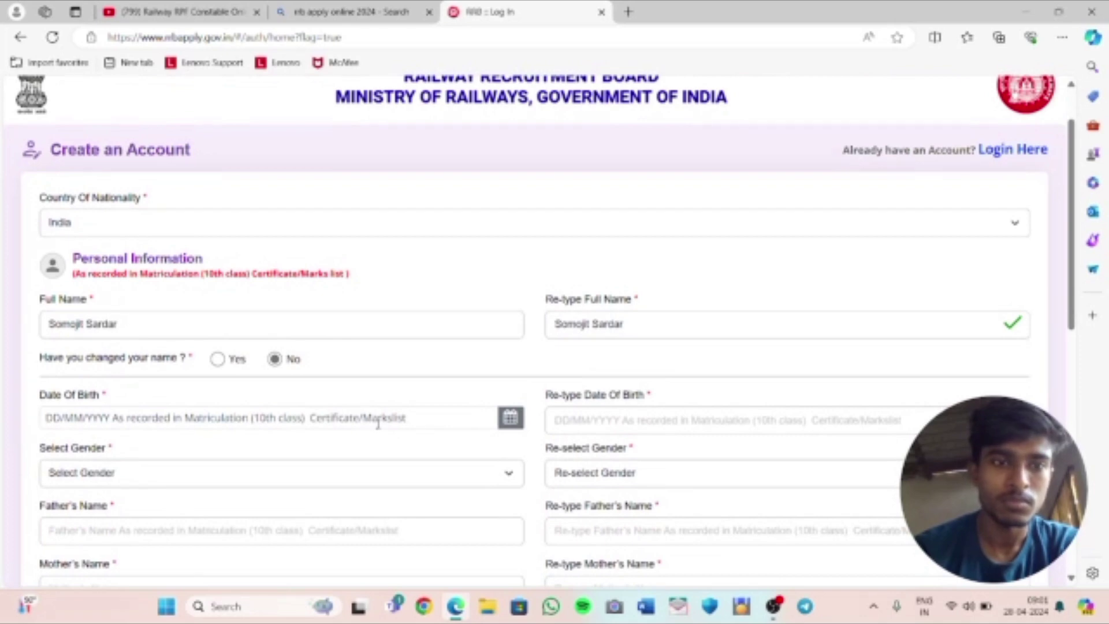
Choose Male in both Select Gender and Re-select Gender, leaving date of birth blank
{"action": "left_click", "coordinate": [378, 425]}
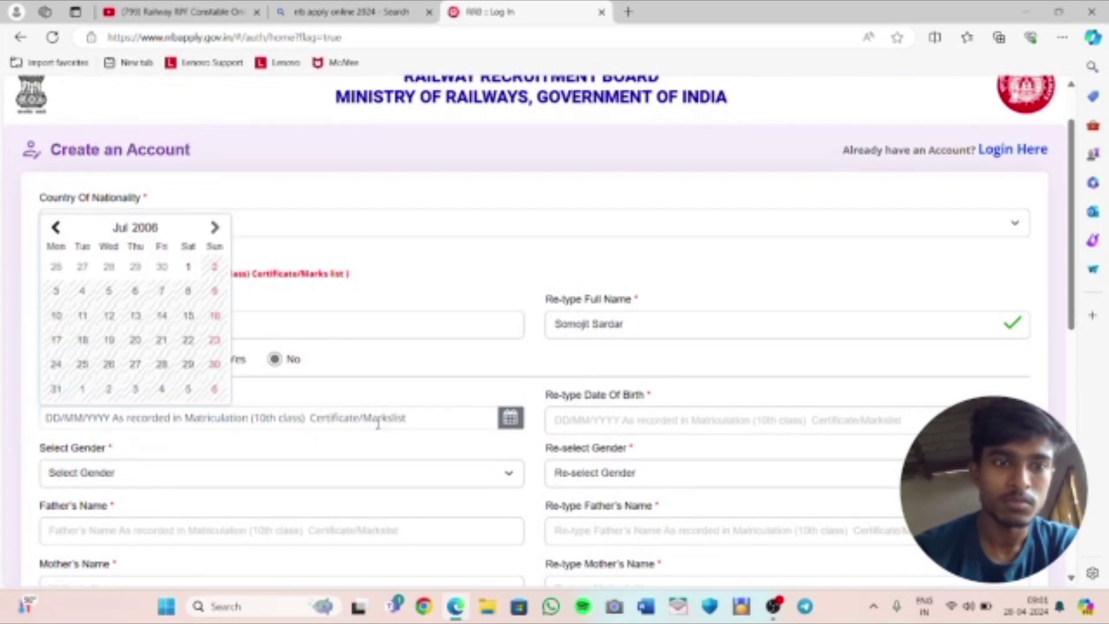
{"action": "left_click", "coordinate": [421, 391]}
{"action": "scroll", "coordinate": [421, 391], "scroll_direction": "down", "scroll_amount": 1}
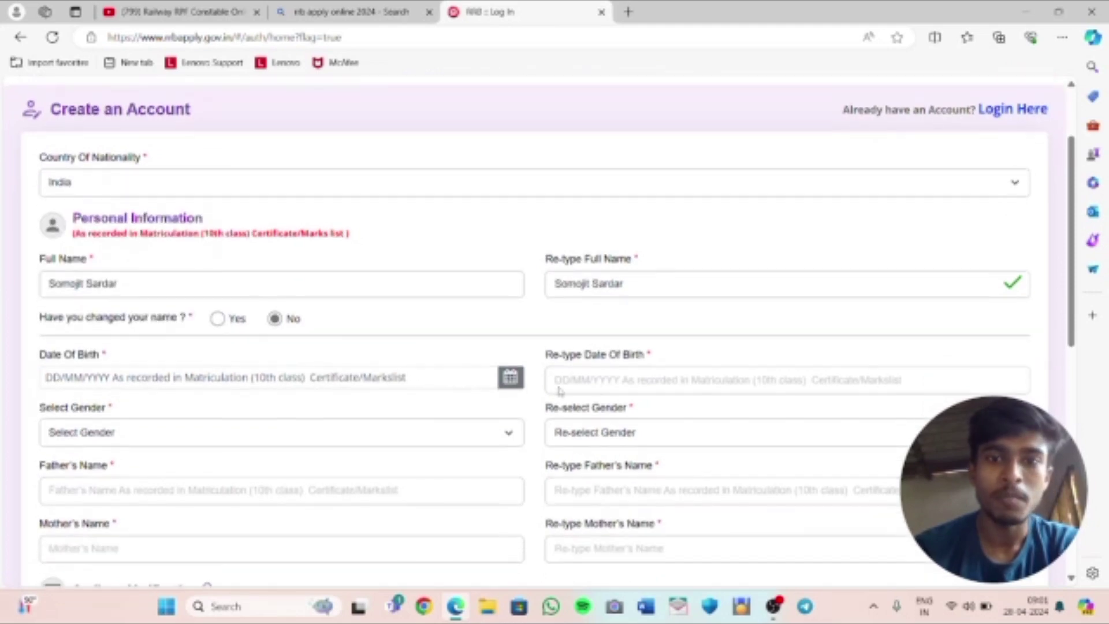
{"action": "scroll", "coordinate": [608, 390], "scroll_direction": "down", "scroll_amount": 1}
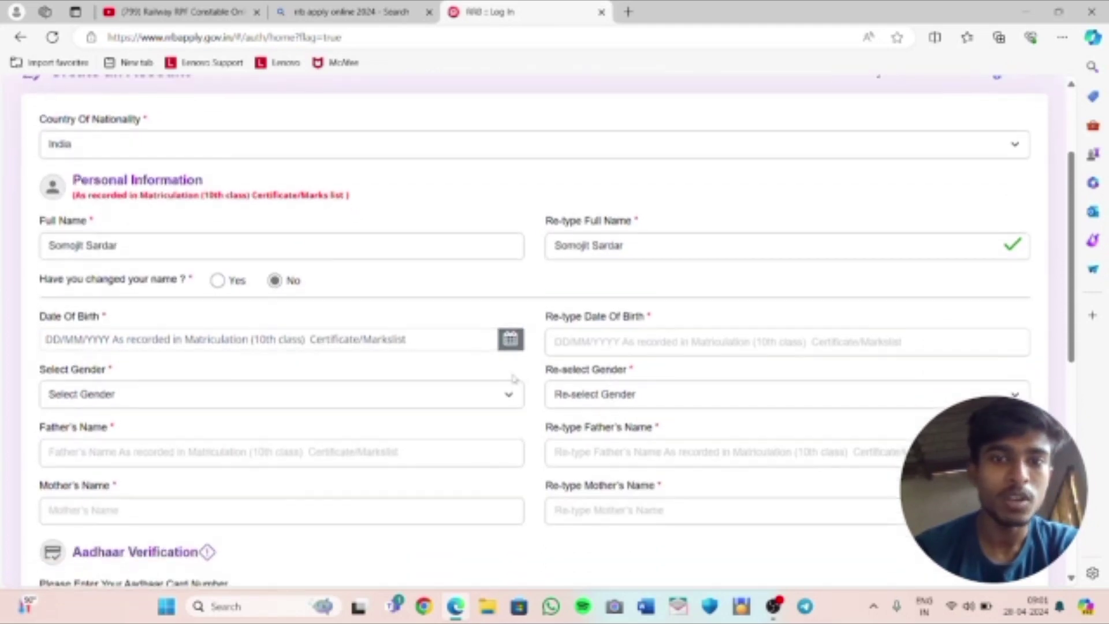
{"action": "scroll", "coordinate": [432, 382], "scroll_direction": "down", "scroll_amount": 1}
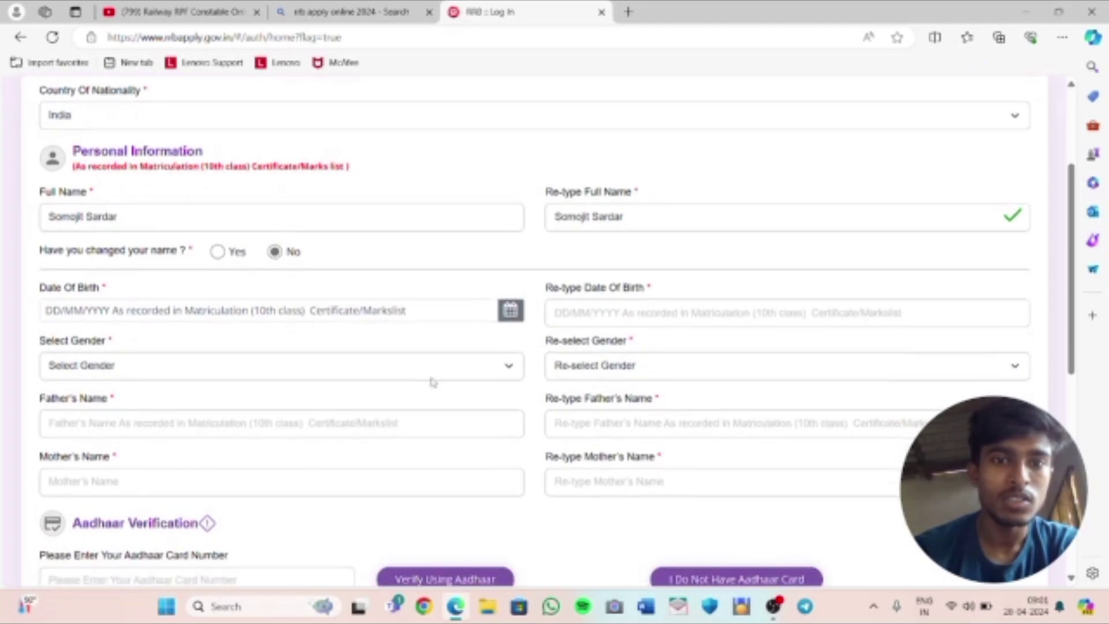
{"action": "left_click", "coordinate": [416, 375]}
{"action": "key", "text": "Down"}
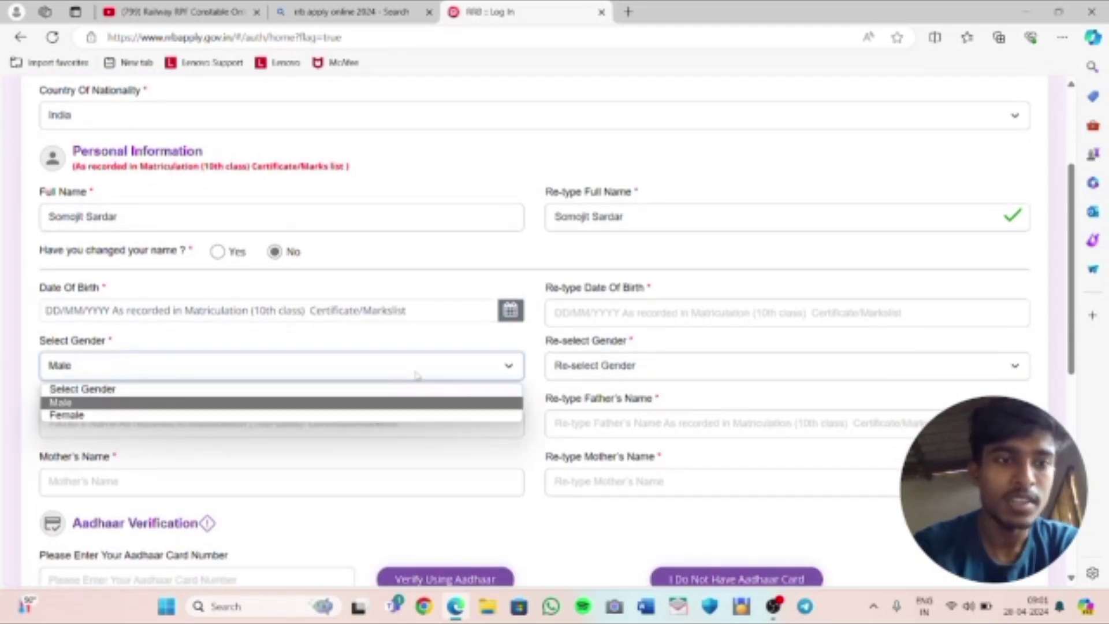
{"action": "key", "text": "Return"}
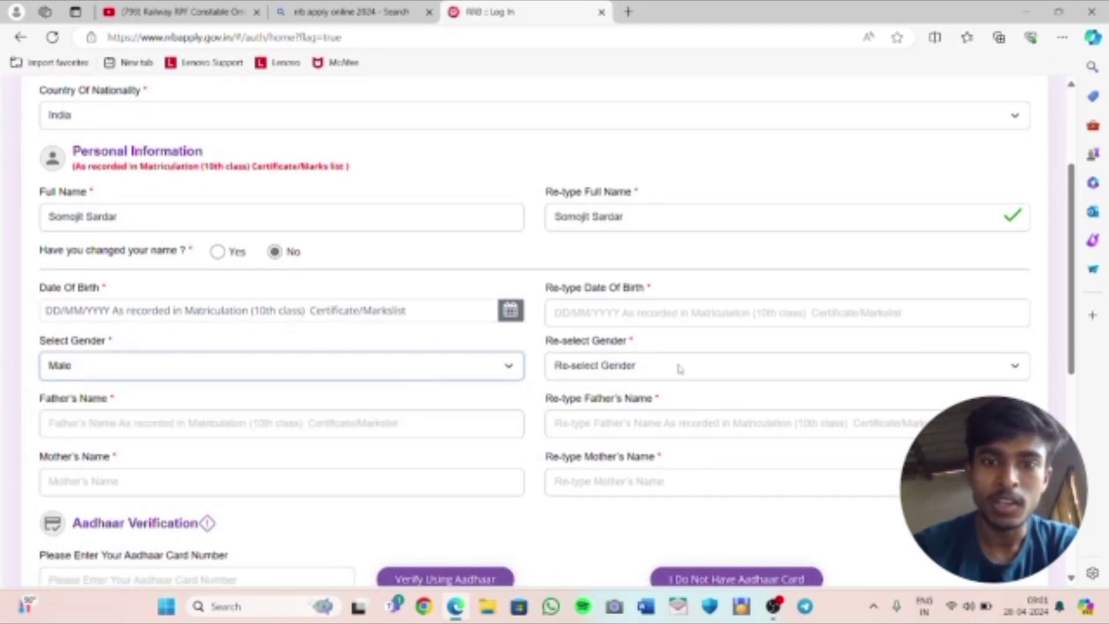
{"action": "left_click", "coordinate": [677, 368]}
{"action": "key", "text": "Down"}
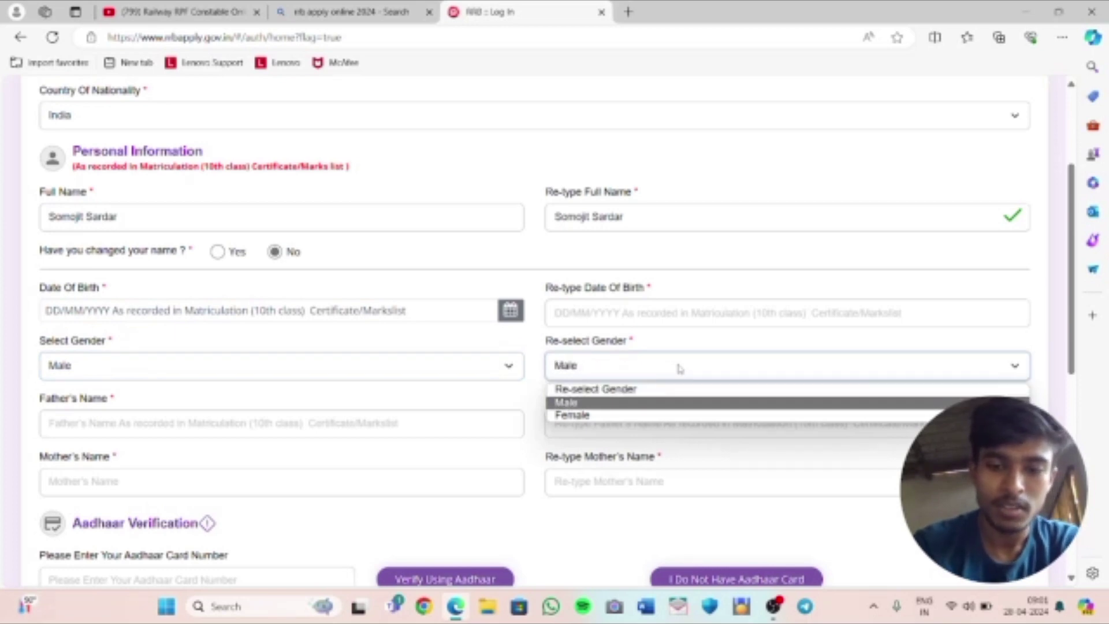
{"action": "key", "text": "Return"}
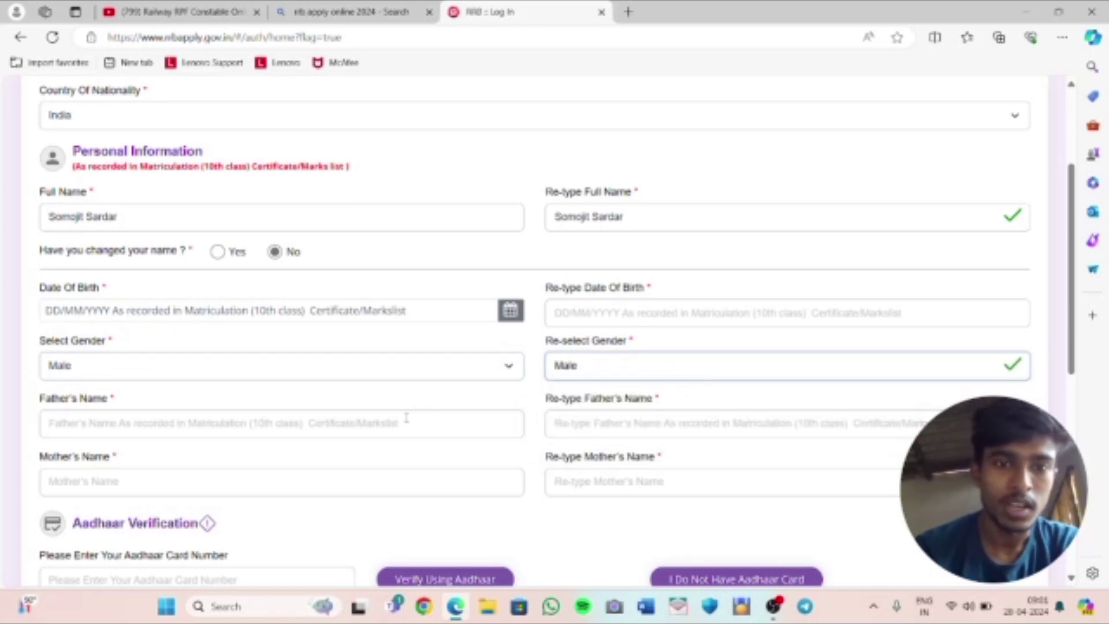
Enter the father's name and a matching re-typed copy, correcting the initial mismatch
{"action": "left_click", "coordinate": [407, 418]}
{"action": "type", "text": "Hhhjbi"}
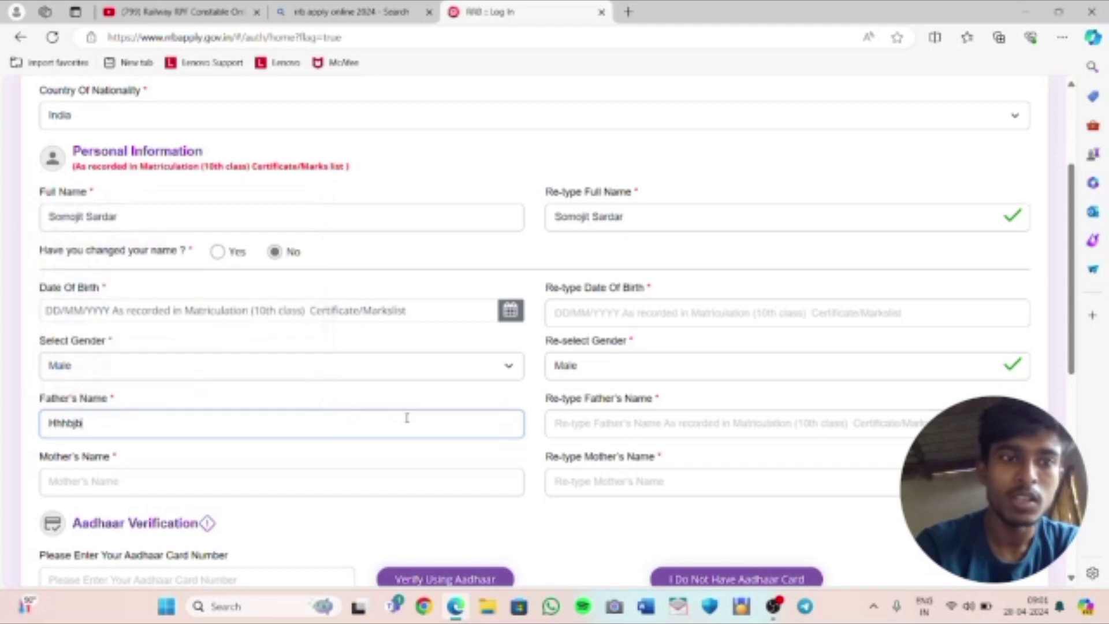
{"action": "type", "text": "cjsjcs"}
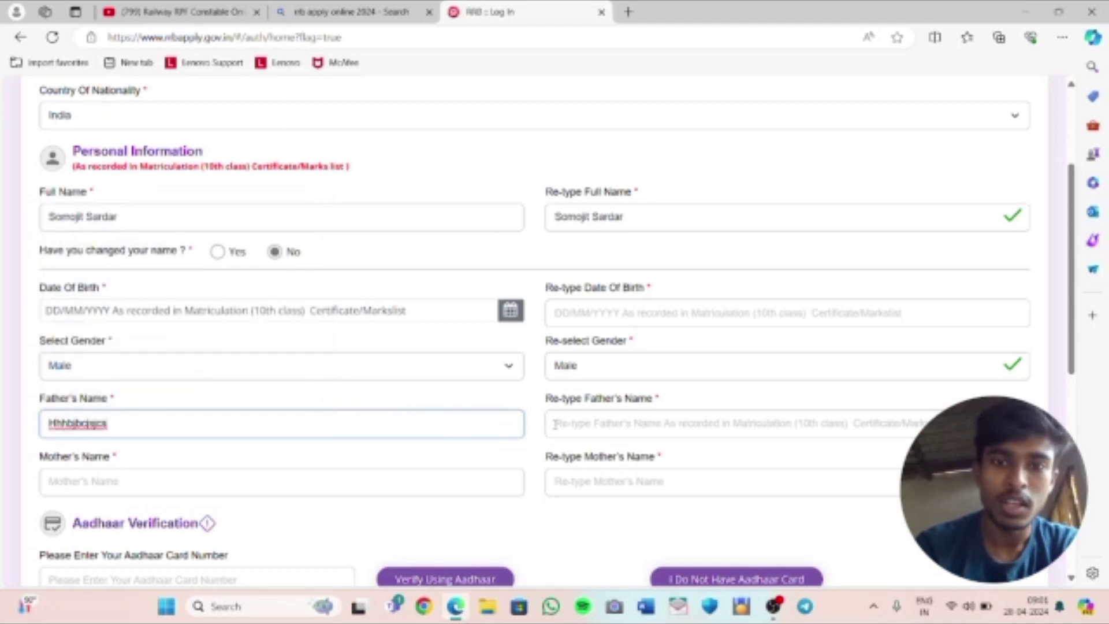
{"action": "left_click", "coordinate": [554, 424]}
{"action": "type", "text": "Jajdshhshdjshd"}
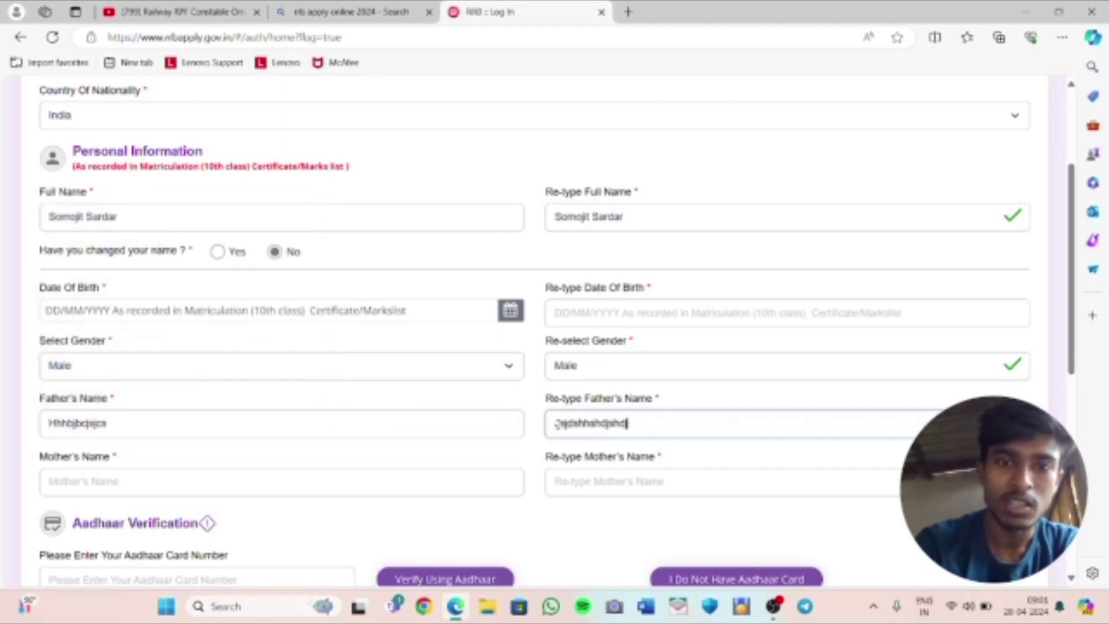
{"action": "left_click", "coordinate": [485, 476]}
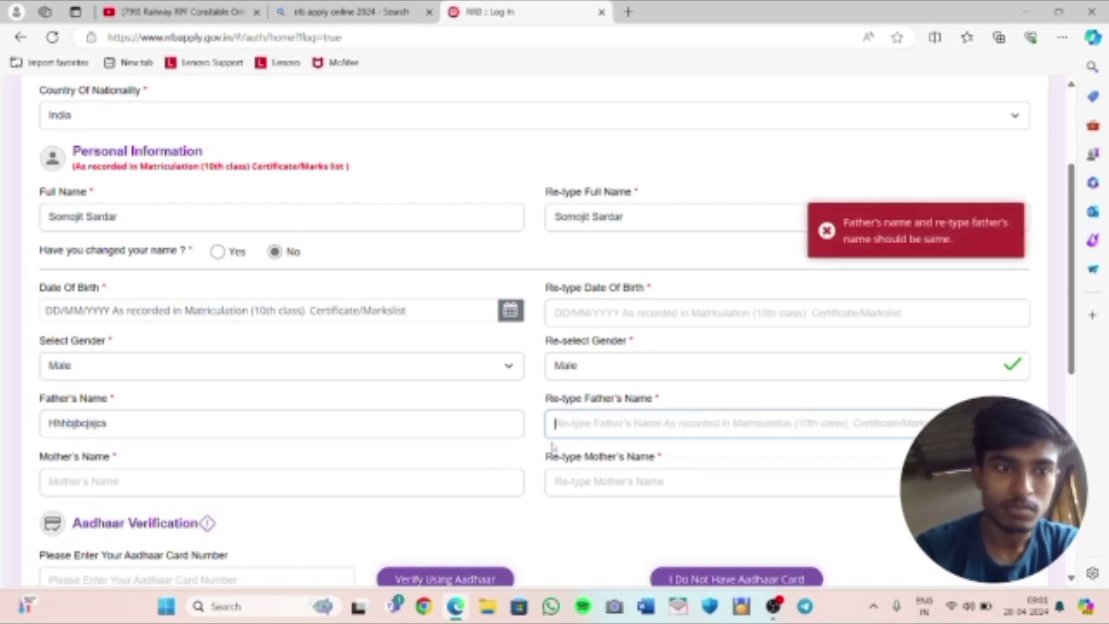
{"action": "left_click", "coordinate": [301, 429]}
{"action": "left_click_drag", "start_coordinate": [301, 428], "coordinate": [46, 426]}
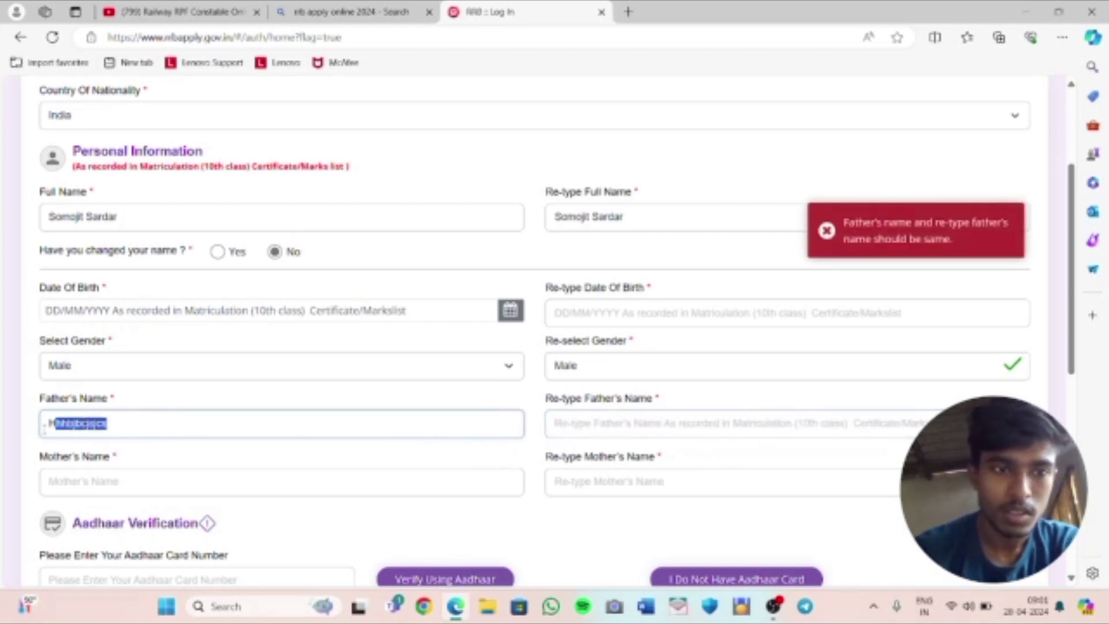
{"action": "key", "text": "BackSpace"}
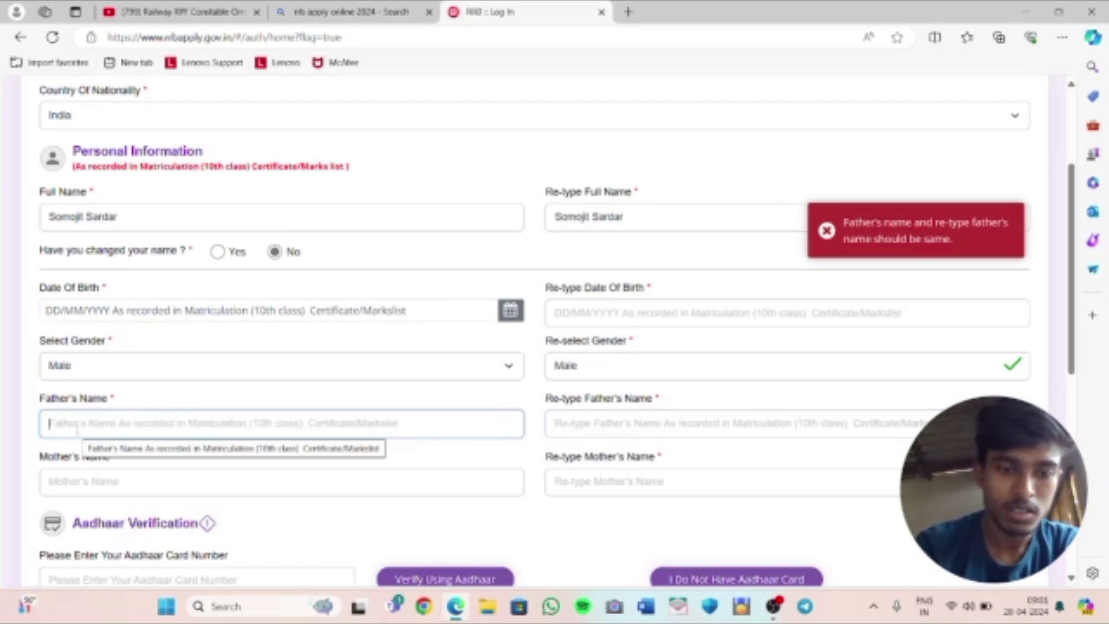
{"action": "type", "text": "Gou"}
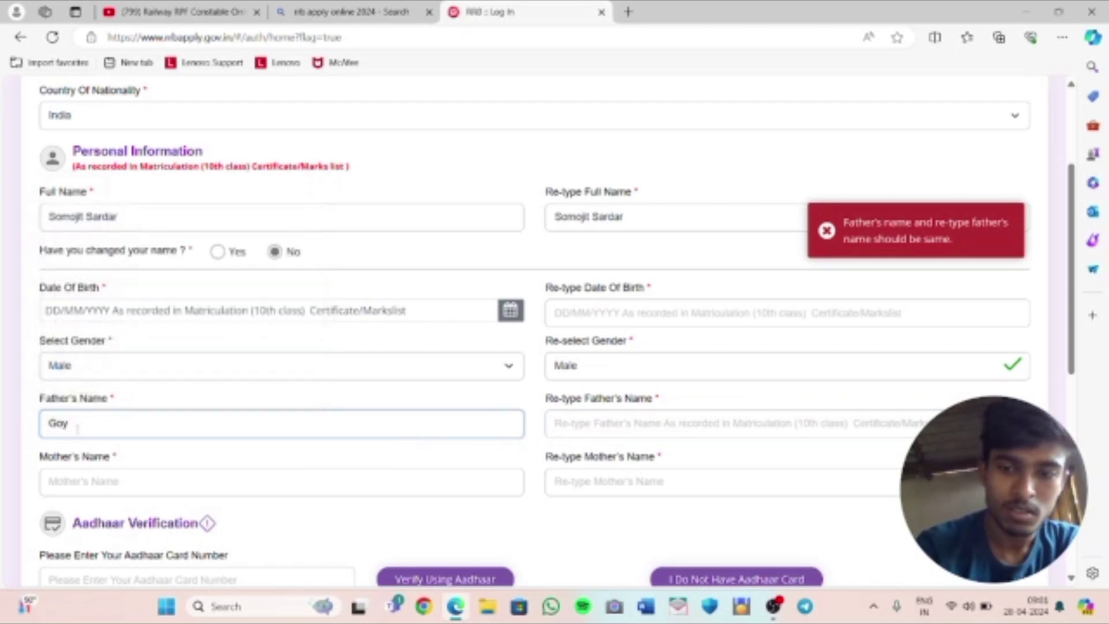
{"action": "type", "text": "ranga"}
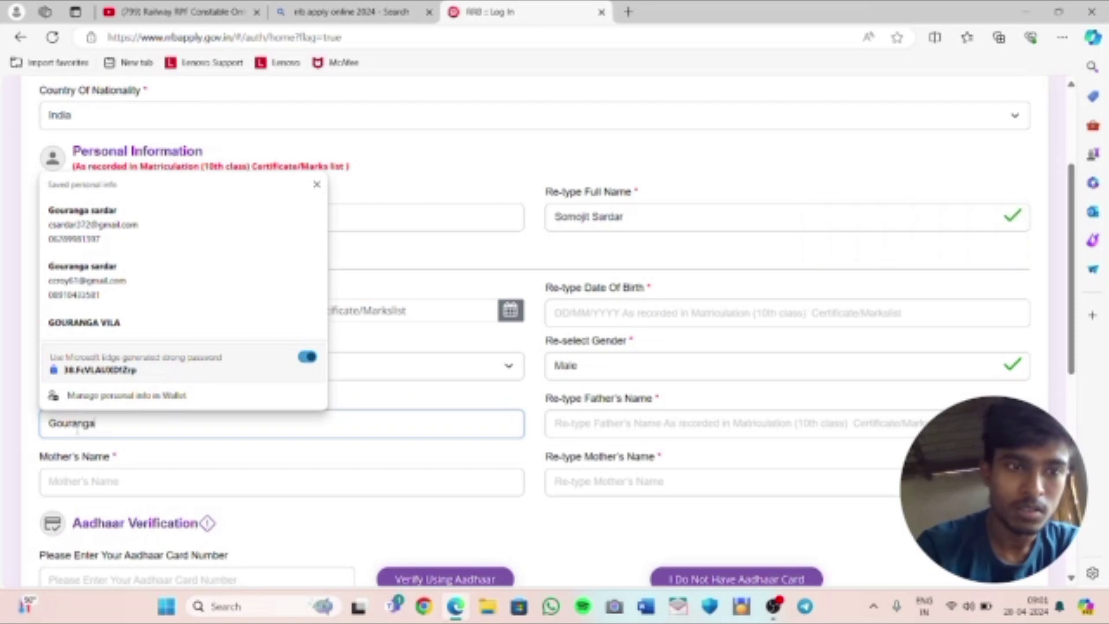
{"action": "left_click", "coordinate": [621, 424]}
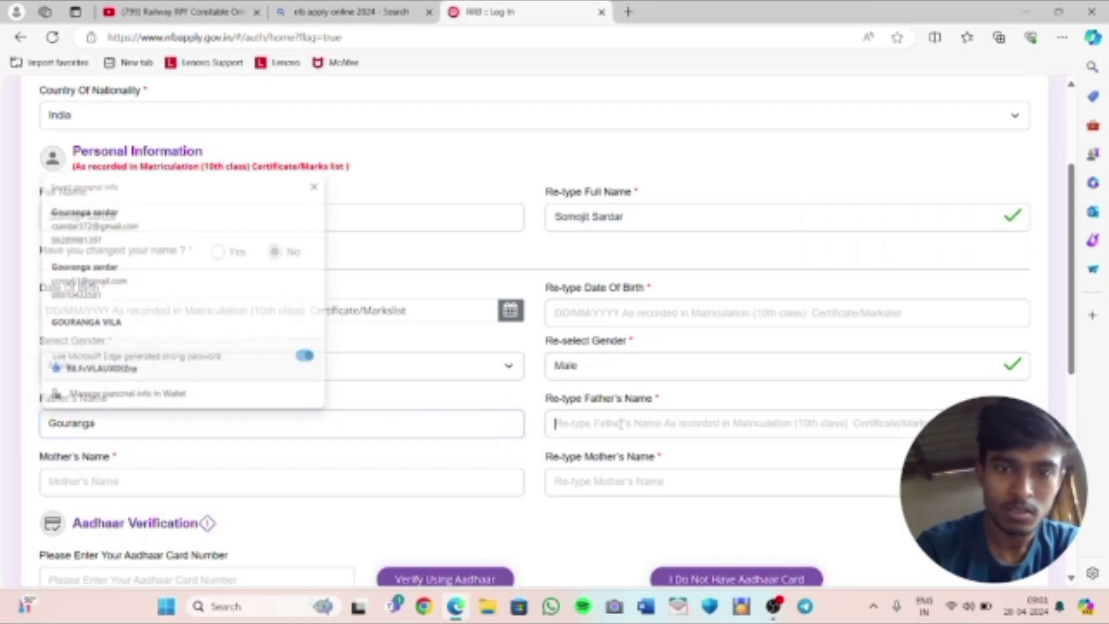
{"action": "type", "text": "Gou"}
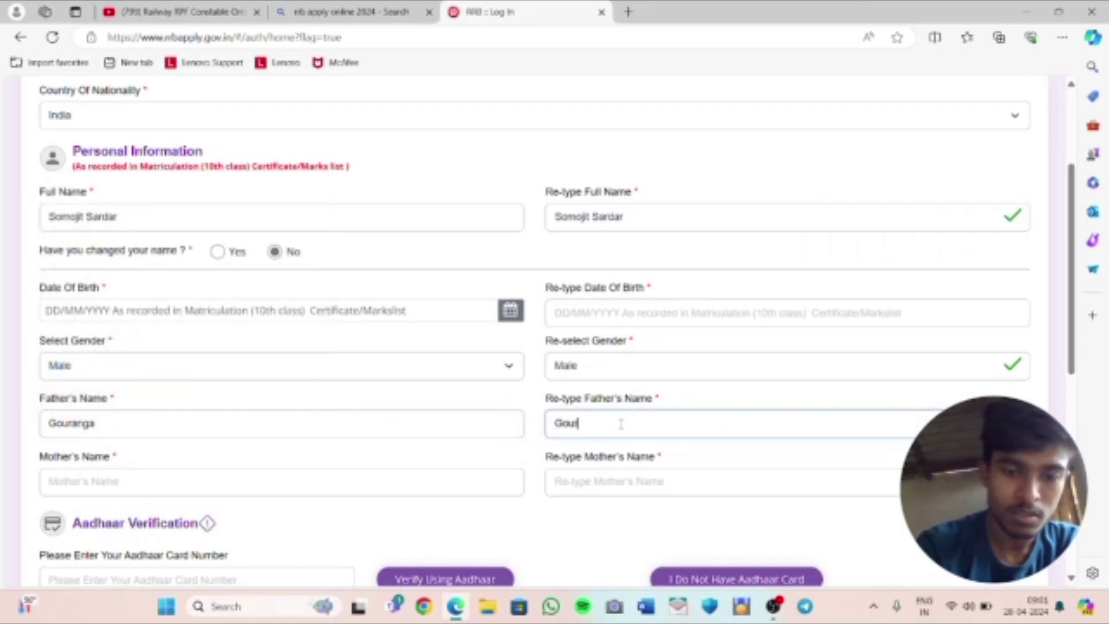
{"action": "type", "text": "ranga"}
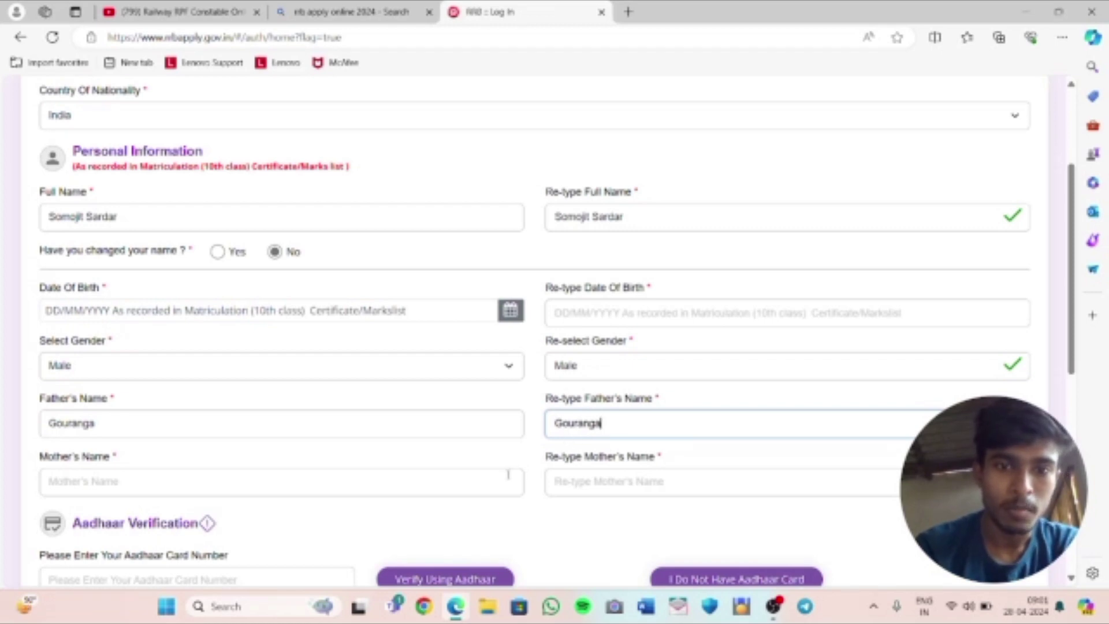
Enter the mother's name and move to its re-type field
{"action": "left_click", "coordinate": [507, 475]}
{"action": "type", "text": "Chi"}
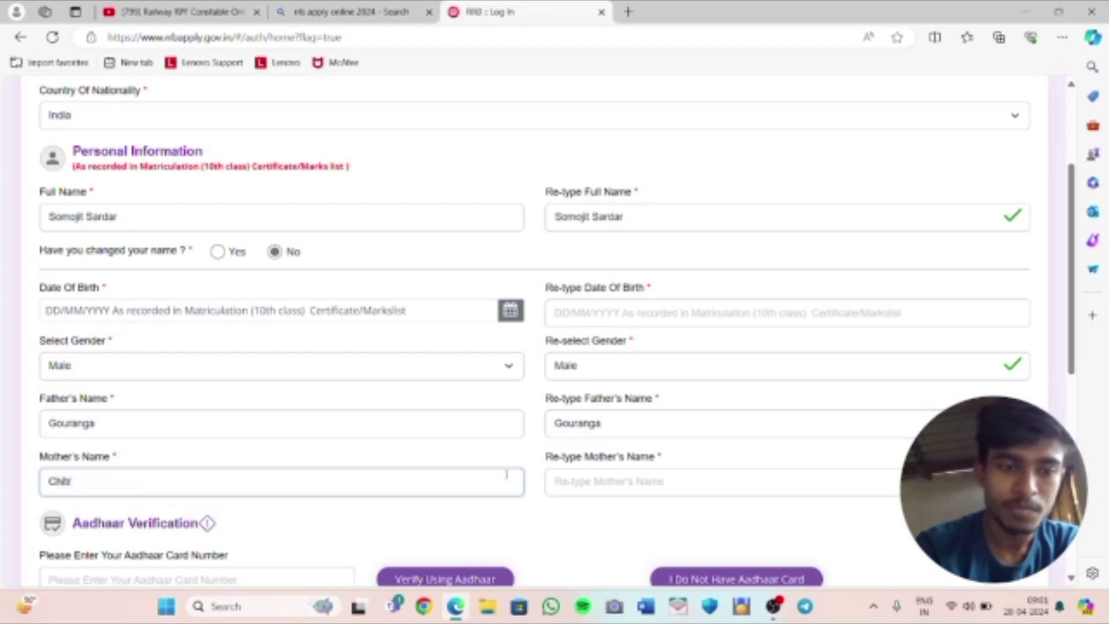
{"action": "type", "text": "tra"}
{"action": "left_click", "coordinate": [566, 478]}
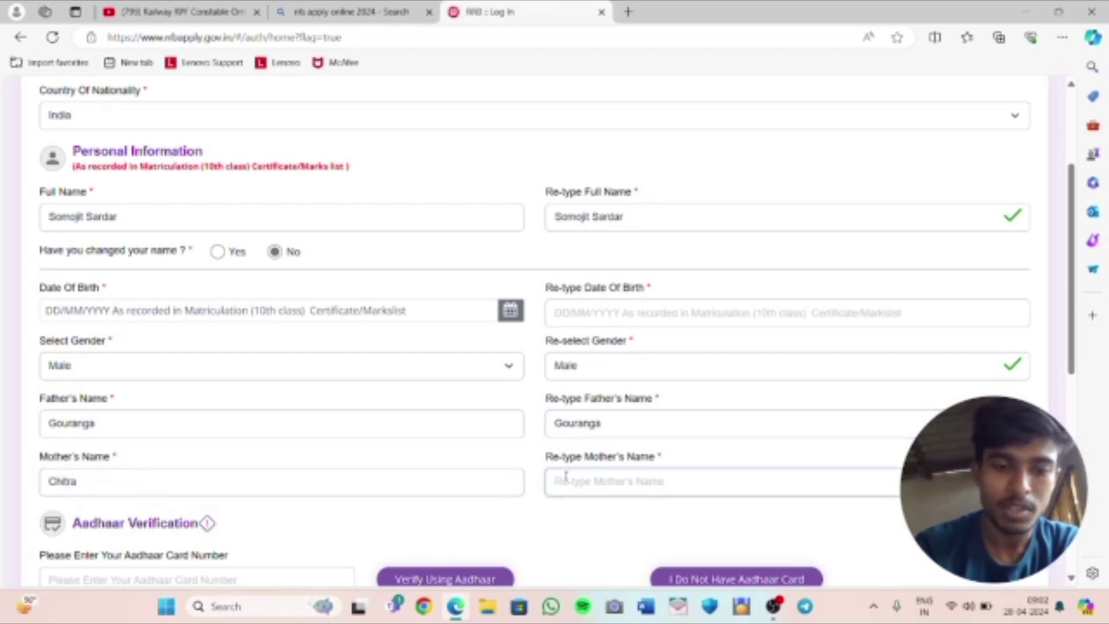
{"action": "type", "text": "Chitra"}
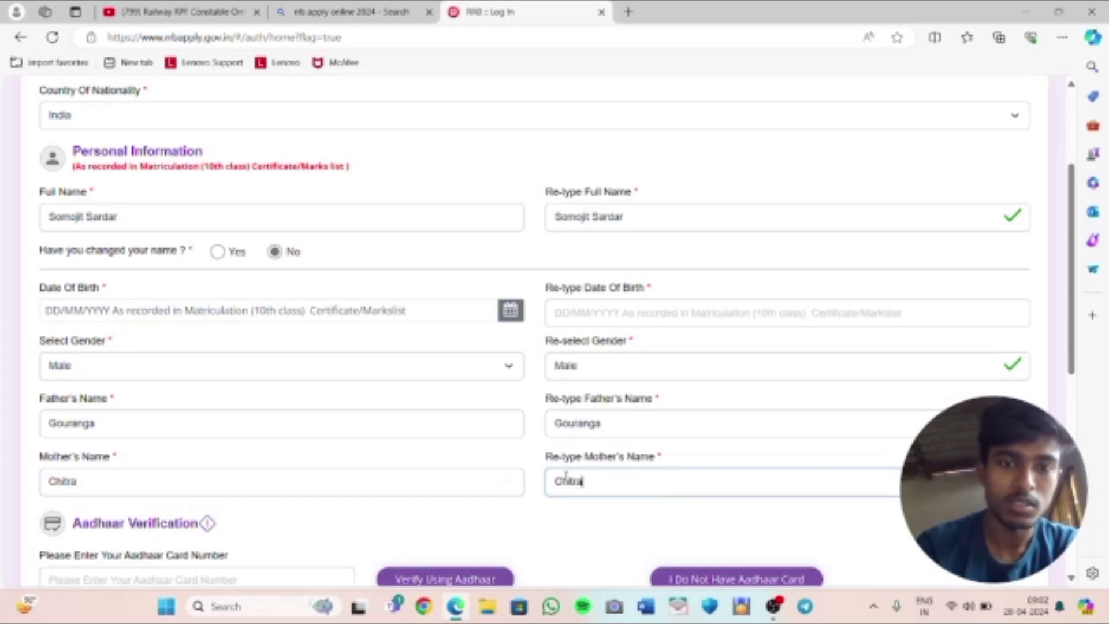
{"action": "scroll", "coordinate": [567, 479], "scroll_direction": "down", "scroll_amount": 1}
{"action": "scroll", "coordinate": [566, 480], "scroll_direction": "down", "scroll_amount": 1}
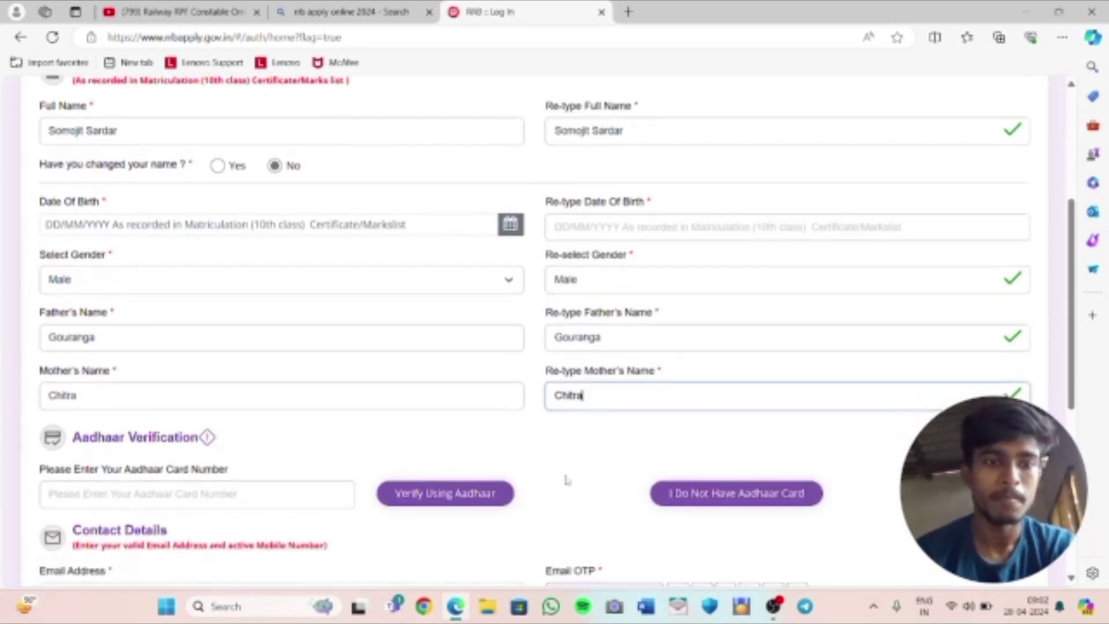
Type the applicant's Aadhaar card number after closing Edge's autofill suggestions
{"action": "left_click", "coordinate": [344, 487]}
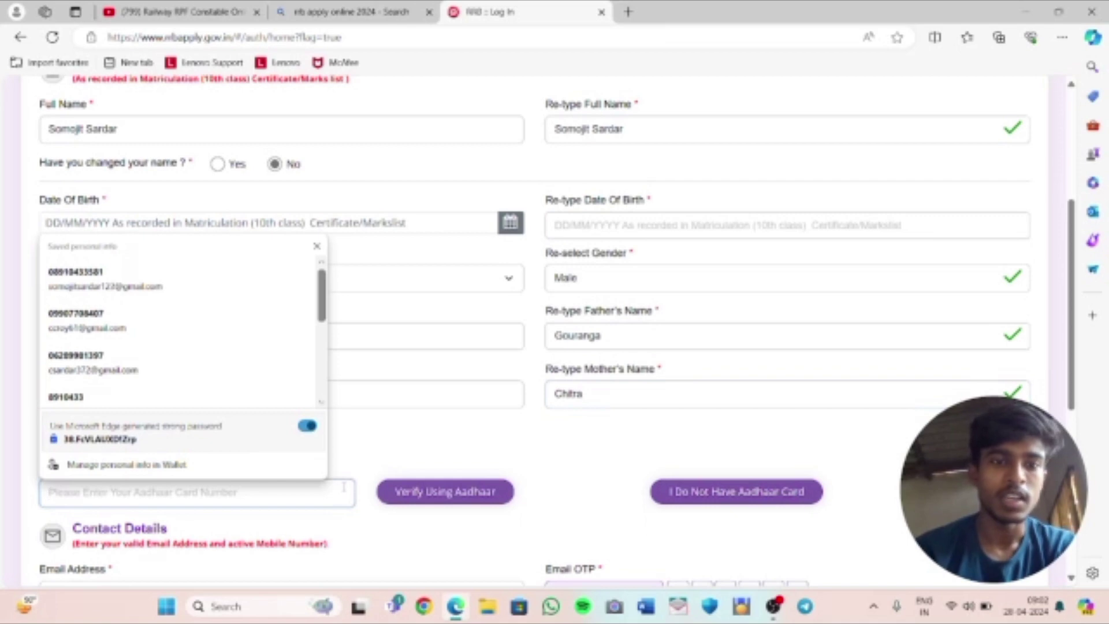
{"action": "left_click", "coordinate": [396, 469]}
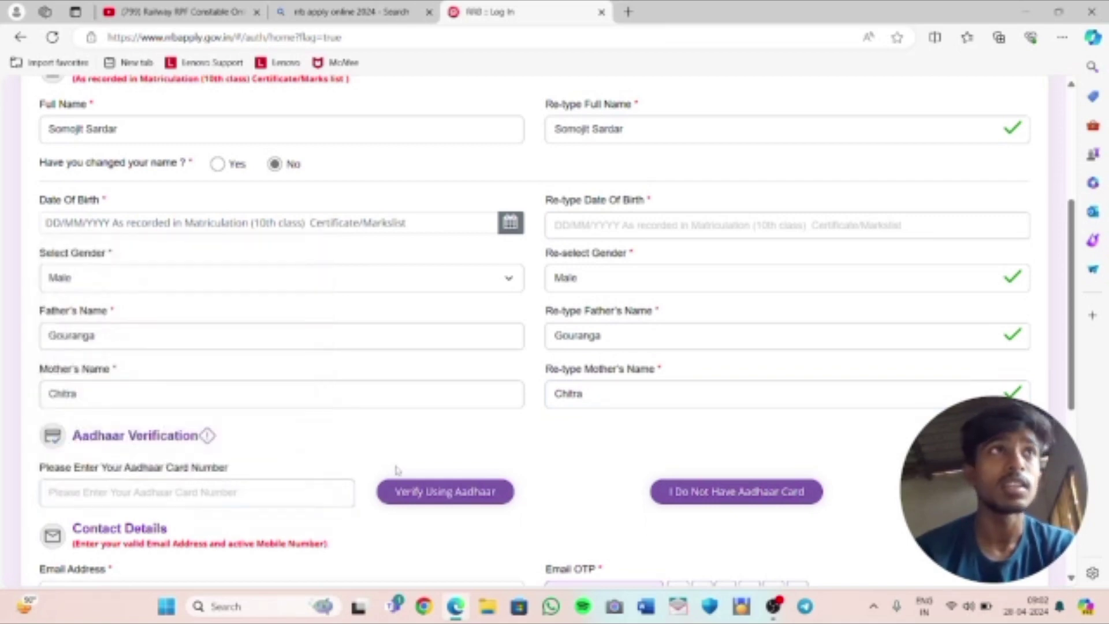
{"action": "left_click", "coordinate": [291, 500]}
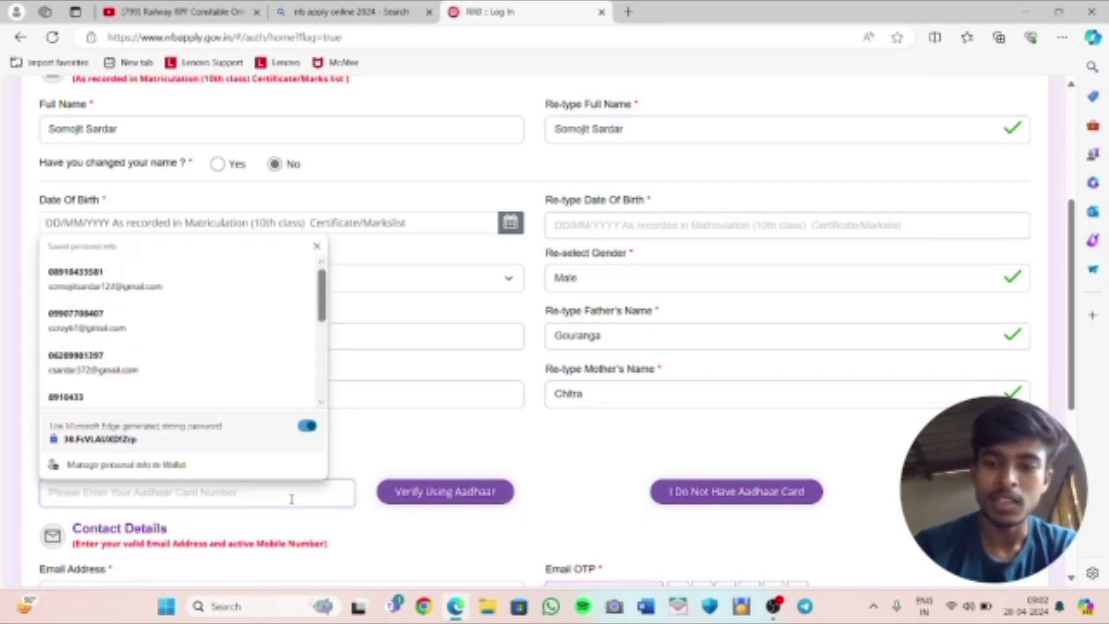
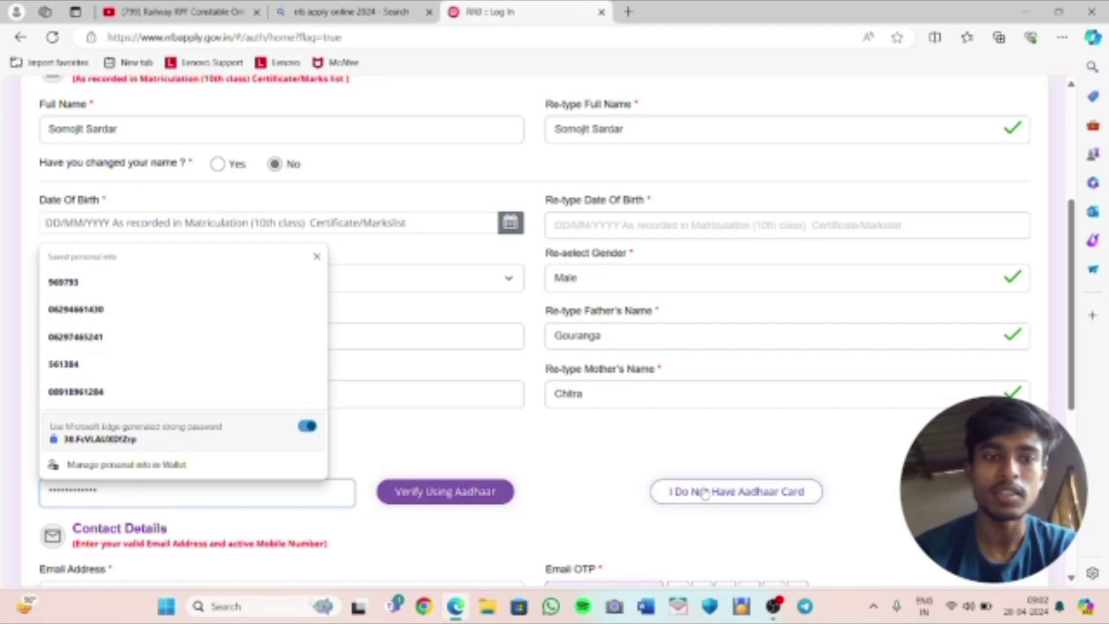
{"action": "scroll", "coordinate": [704, 493], "scroll_direction": "down", "scroll_amount": 1}
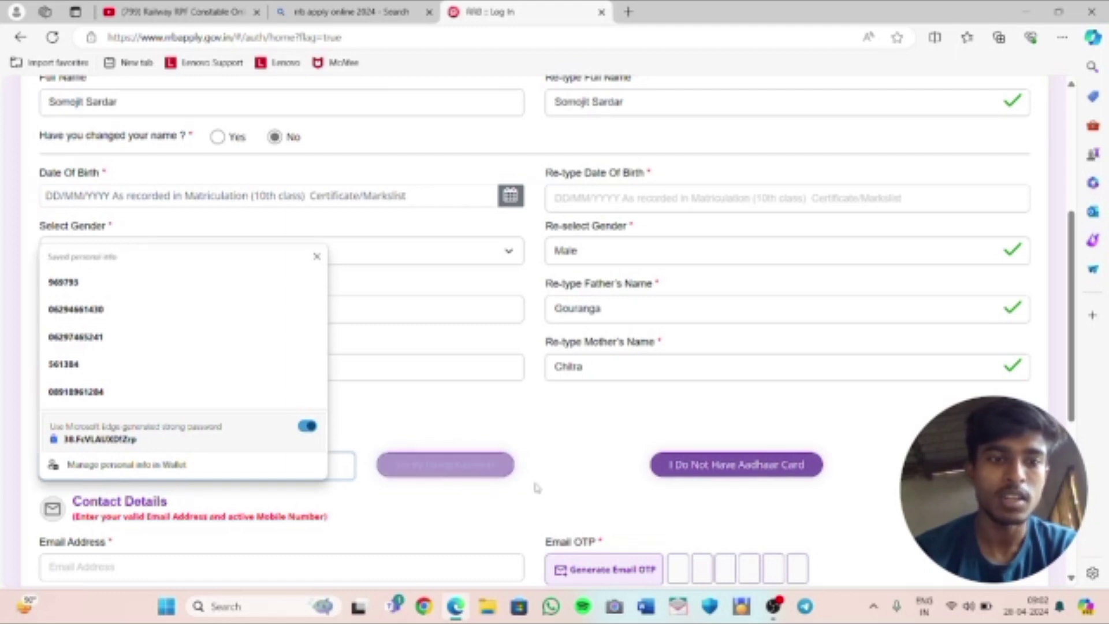
Close Edge's saved-info popup and scroll down to the Create Your Password section
{"action": "scroll", "coordinate": [535, 488], "scroll_direction": "down", "scroll_amount": 1}
{"action": "scroll", "coordinate": [535, 488], "scroll_direction": "down", "scroll_amount": 1}
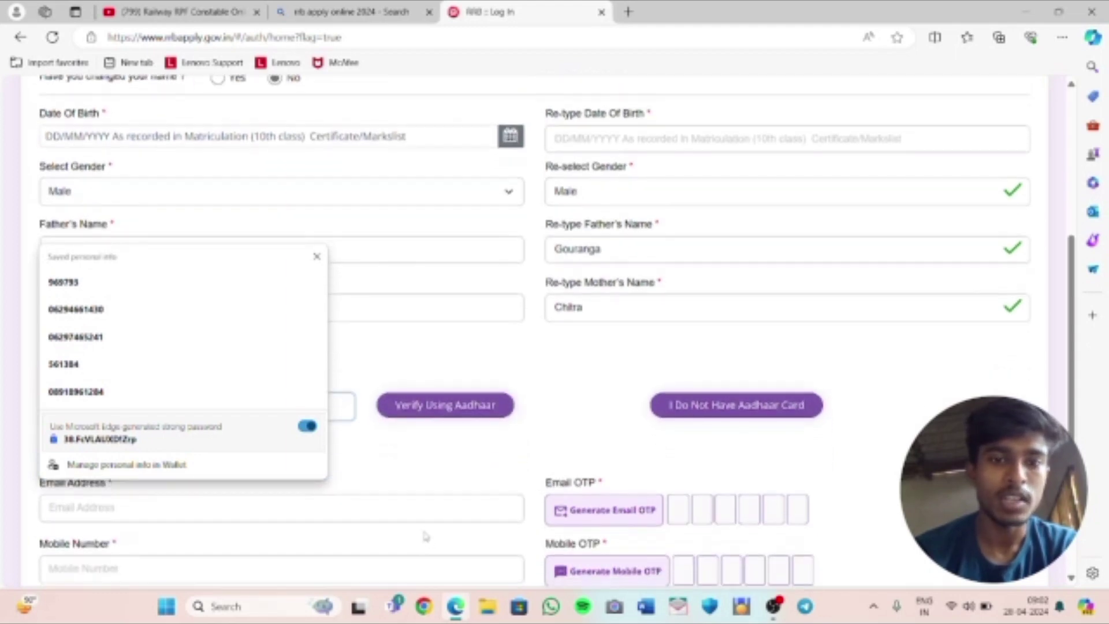
{"action": "scroll", "coordinate": [446, 507], "scroll_direction": "up", "scroll_amount": 1}
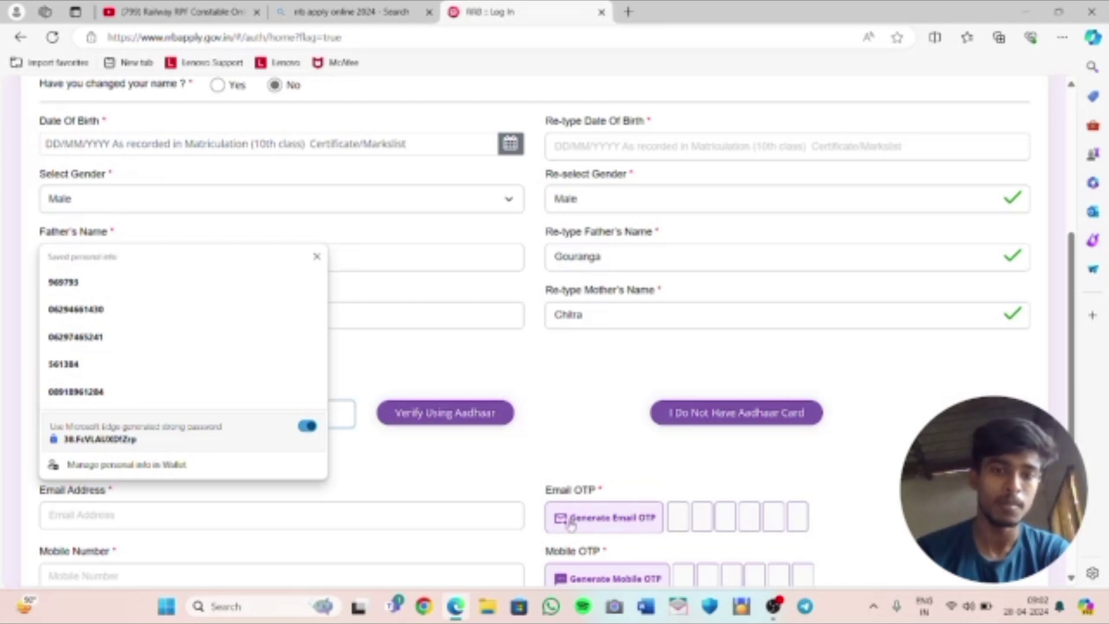
{"action": "key", "text": "Escape"}
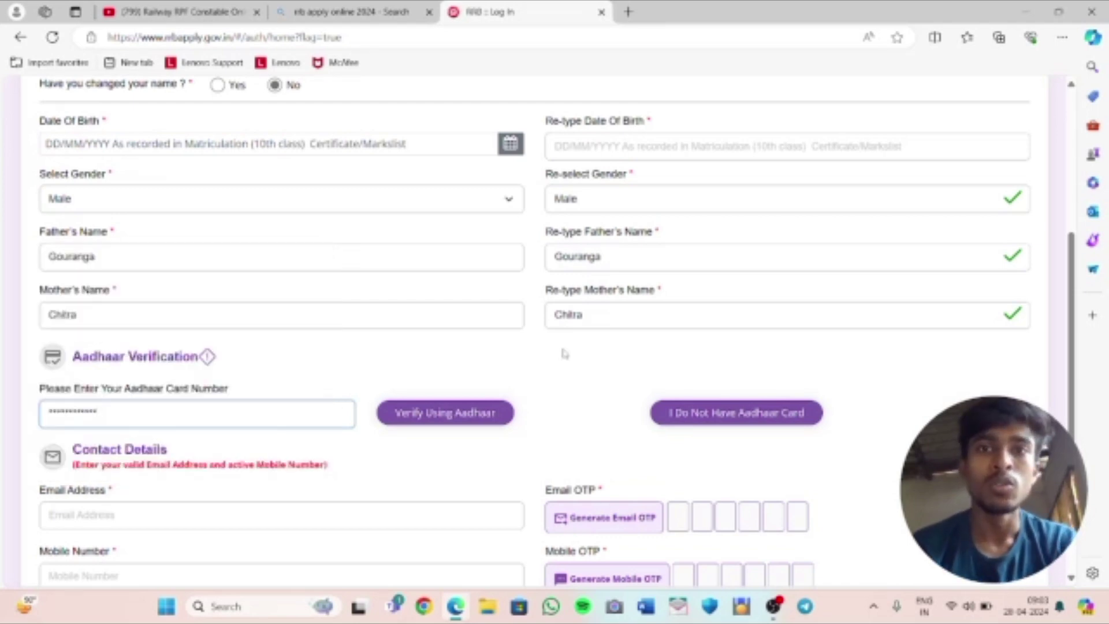
{"action": "left_click", "coordinate": [409, 549]}
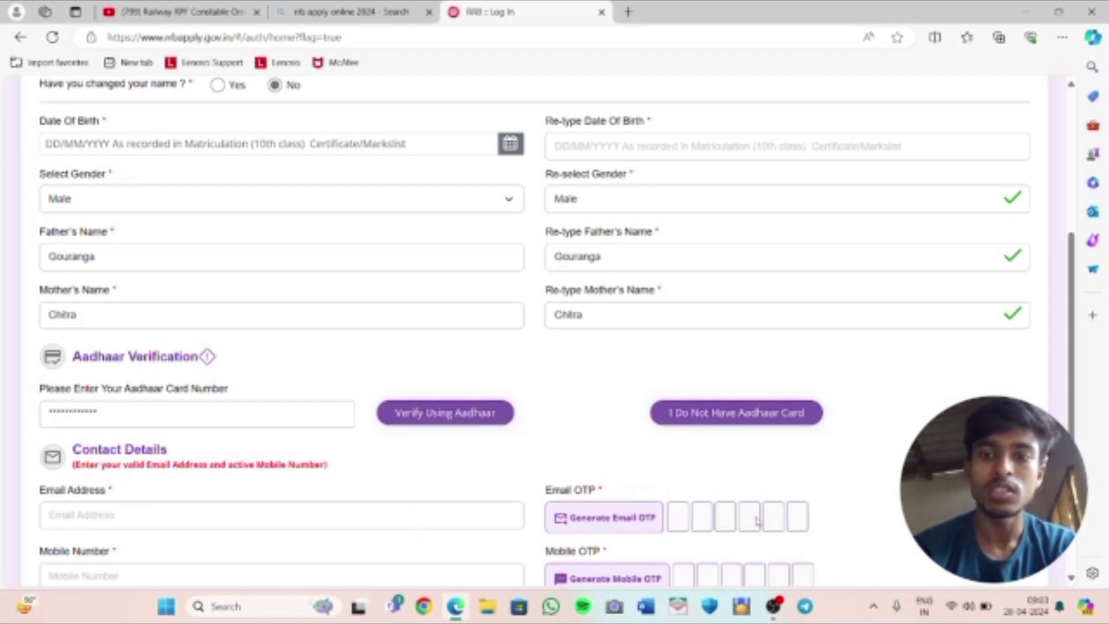
{"action": "scroll", "coordinate": [762, 521], "scroll_direction": "down", "scroll_amount": 1}
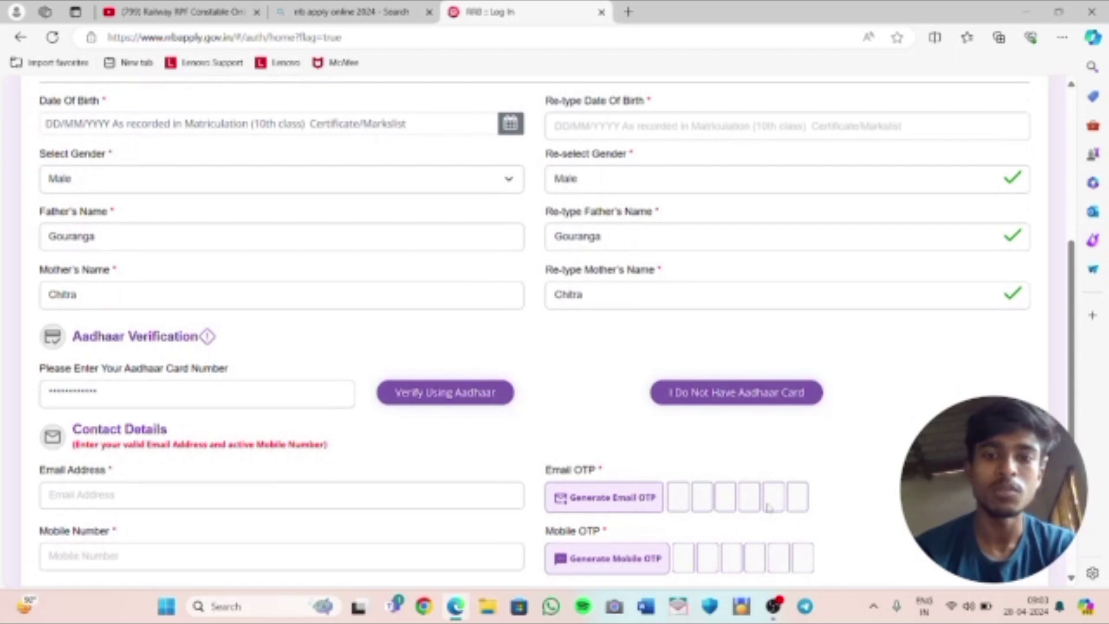
{"action": "scroll", "coordinate": [420, 549], "scroll_direction": "down", "scroll_amount": 1}
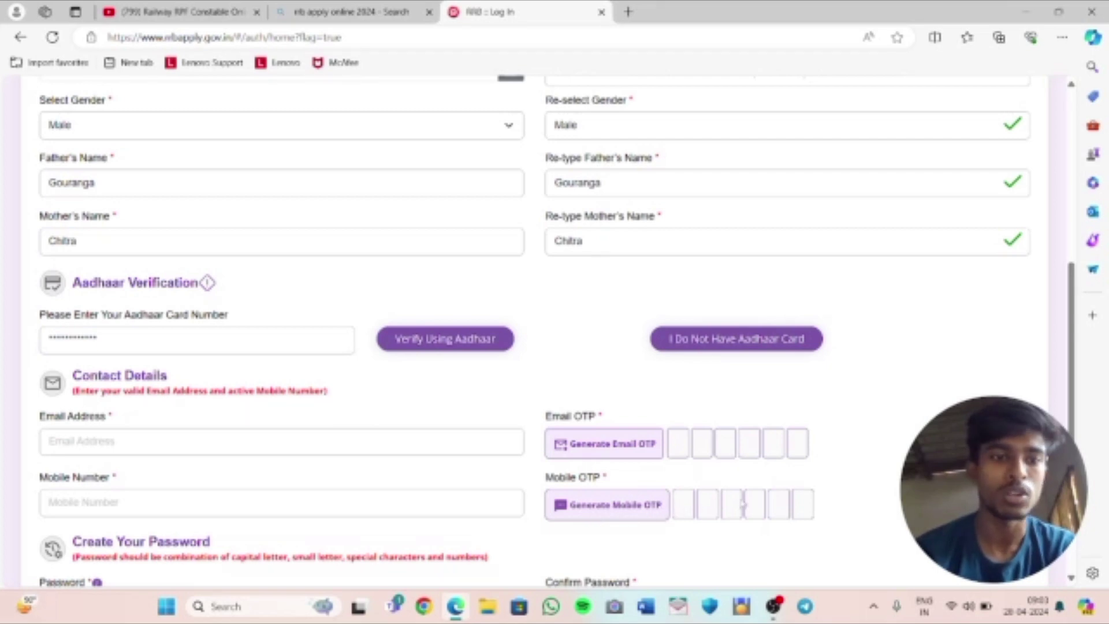
{"action": "scroll", "coordinate": [743, 504], "scroll_direction": "down", "scroll_amount": 2}
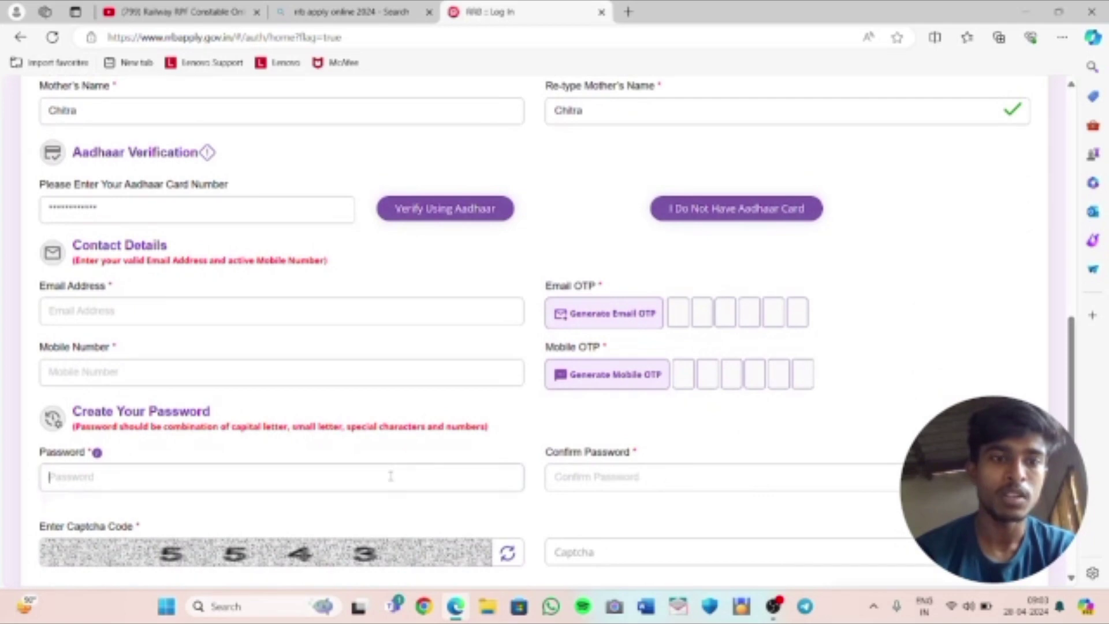
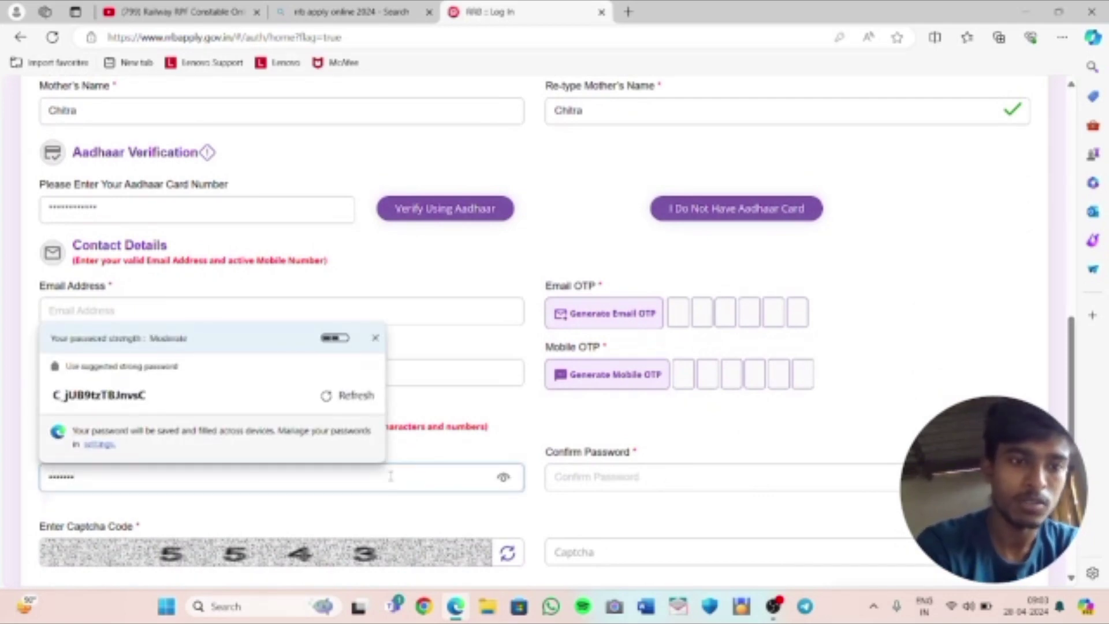
Enter a password and a confirmation password, then bring up the Windows Run box
{"action": "left_click", "coordinate": [588, 478]}
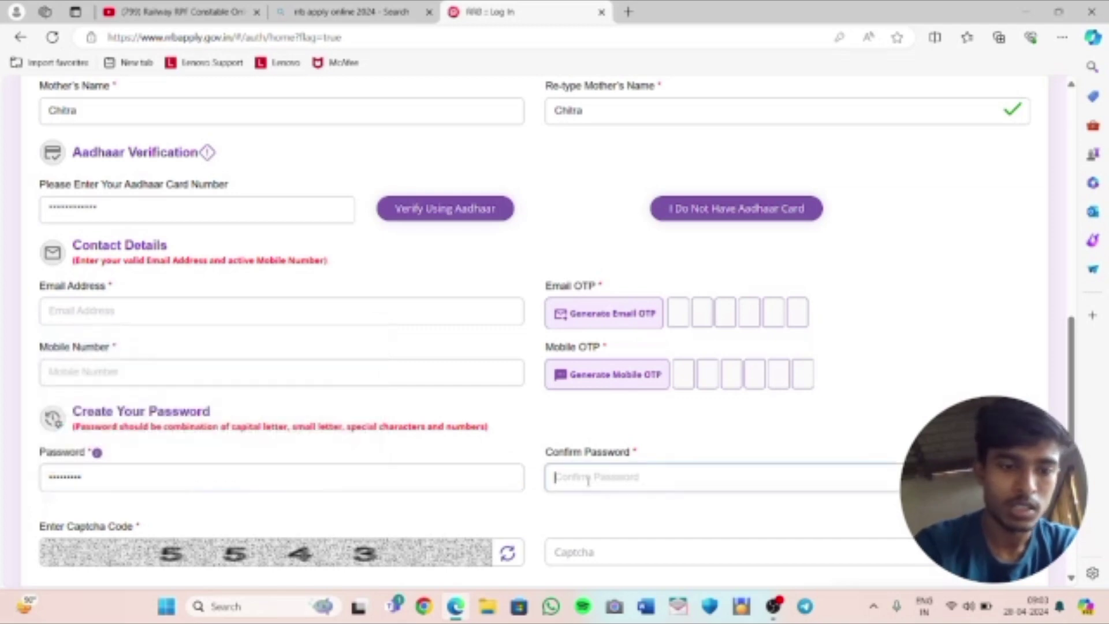
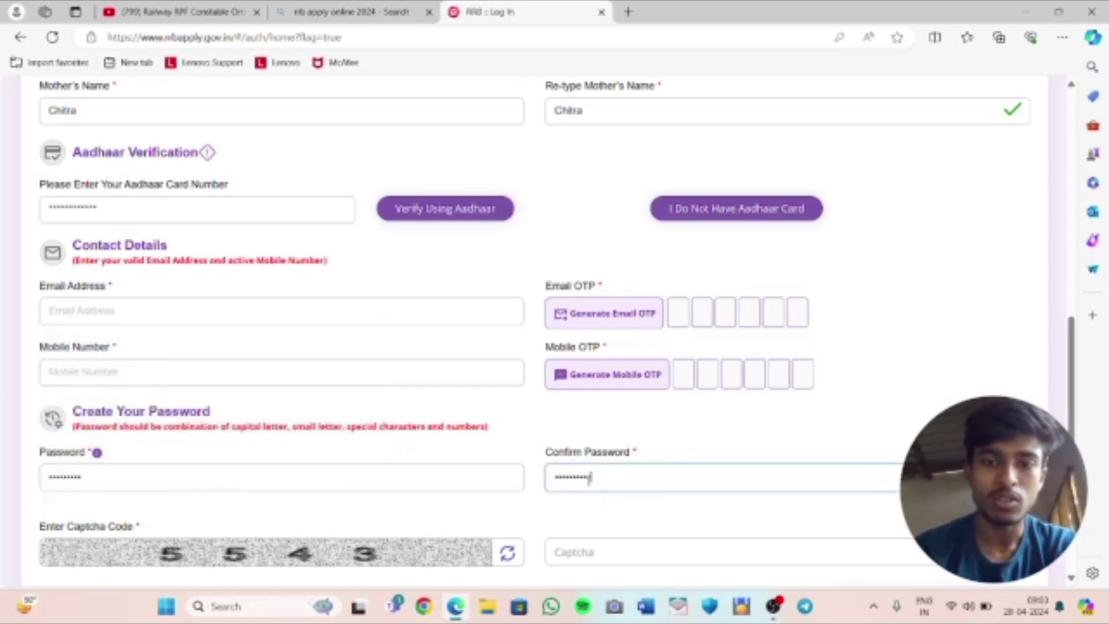
{"action": "key", "text": "super+r"}
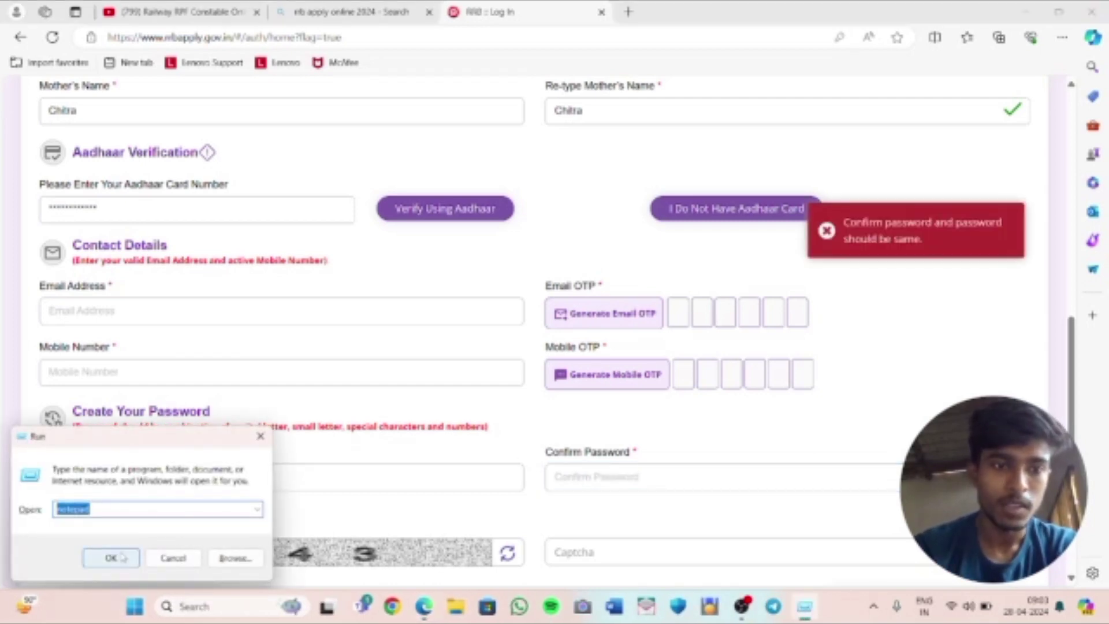
Draft the account password in a new maximised Notepad tab, then minimise Notepad
{"action": "left_click", "coordinate": [115, 558]}
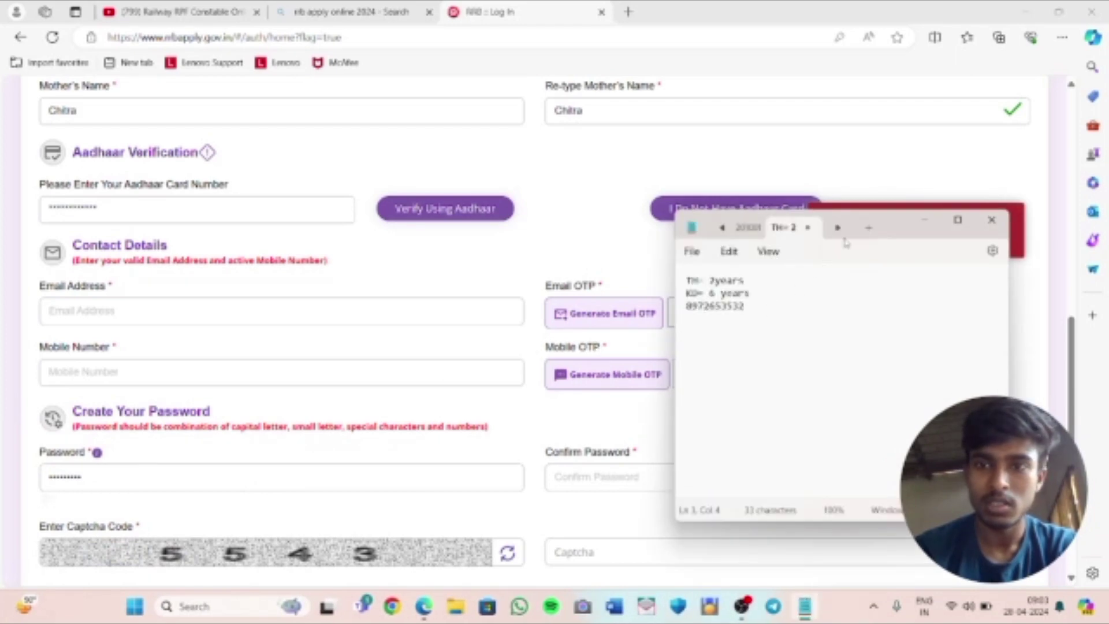
{"action": "left_click", "coordinate": [868, 227]}
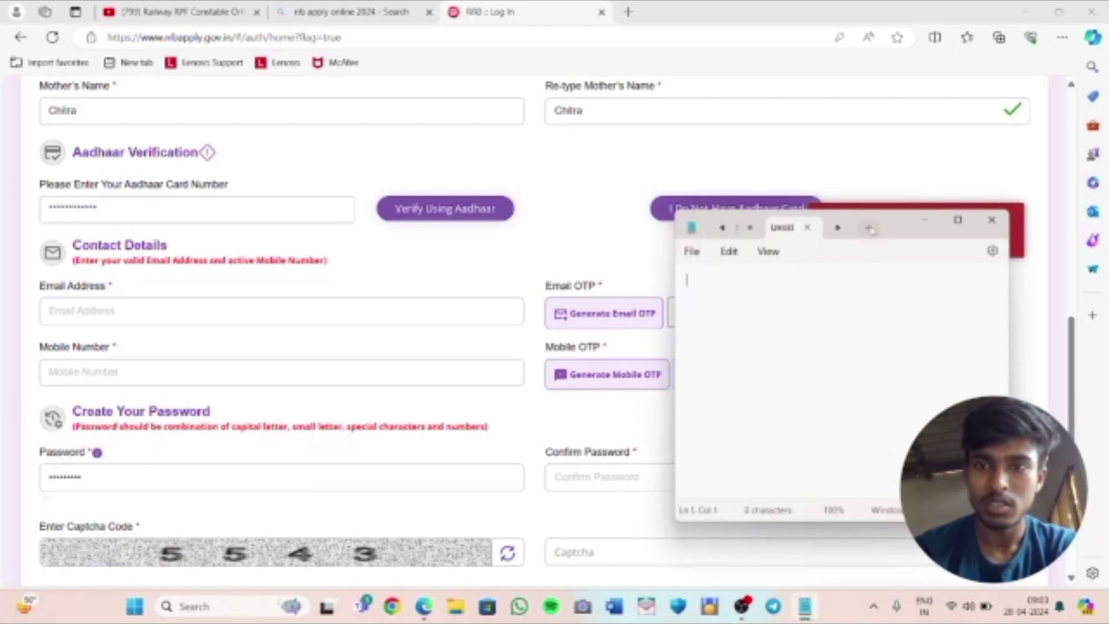
{"action": "left_click", "coordinate": [957, 221]}
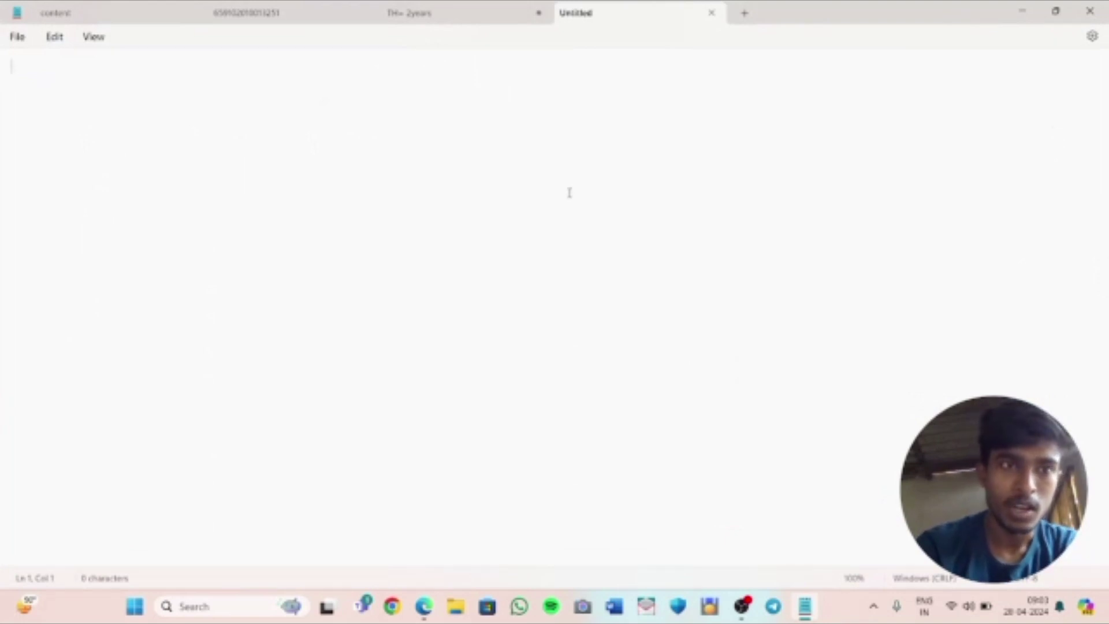
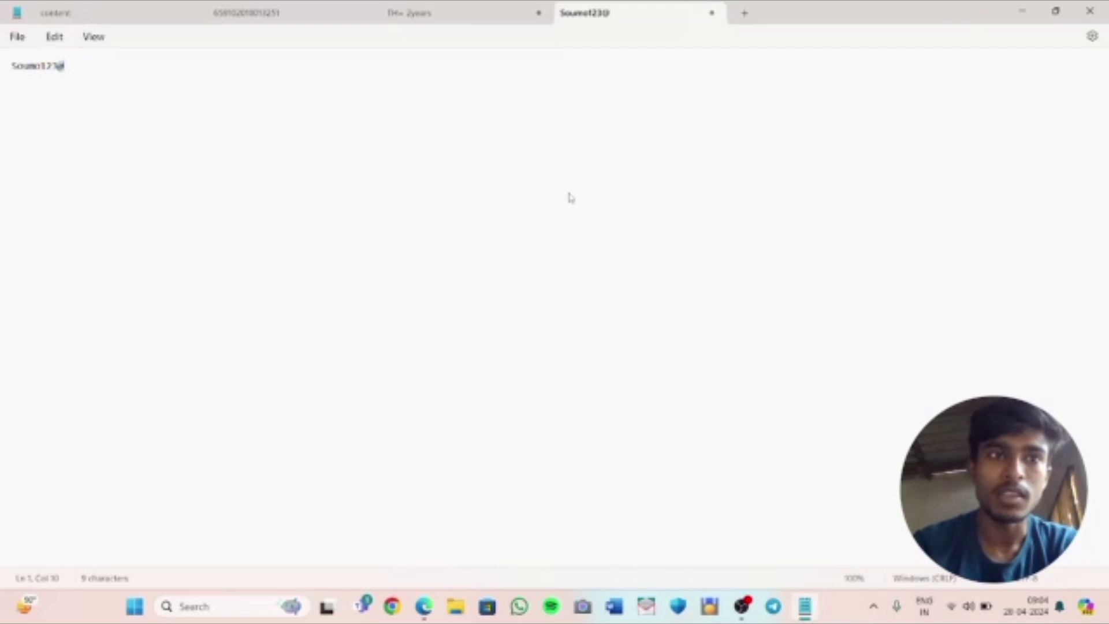
{"action": "left_click", "coordinate": [1012, 5]}
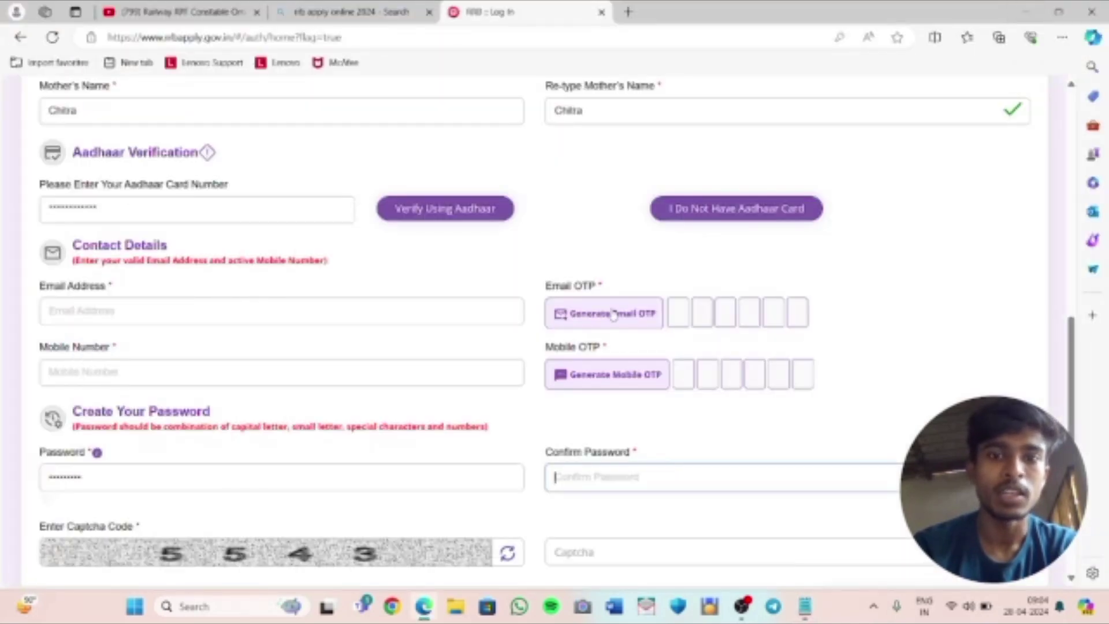
Enter the displayed captcha code and submit the form with Preview And Continue
{"action": "scroll", "coordinate": [613, 315], "scroll_direction": "down", "scroll_amount": 1}
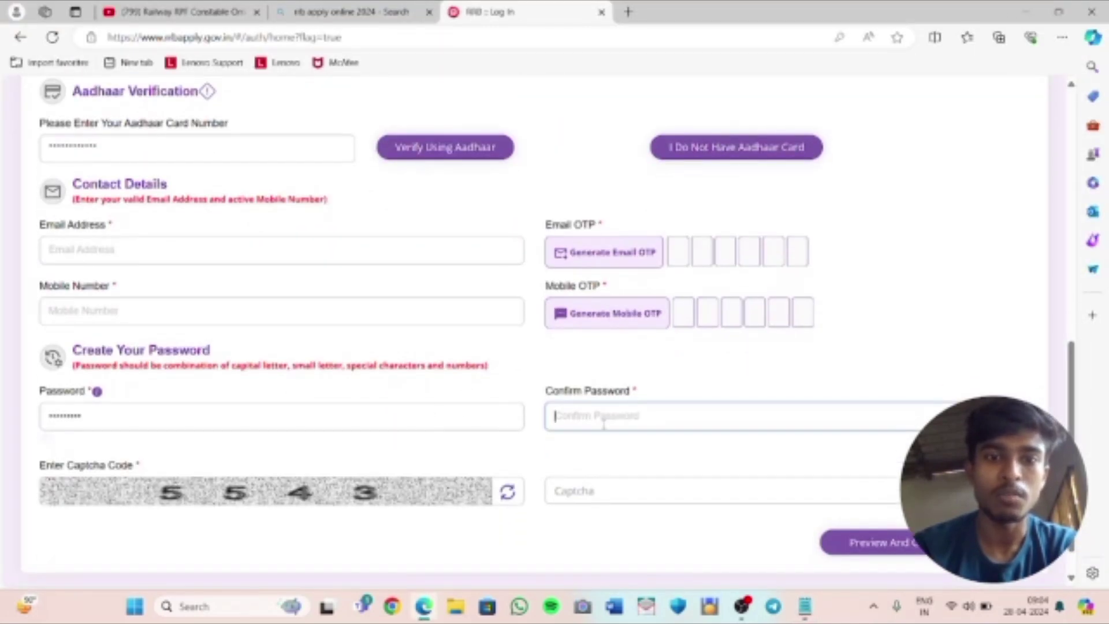
{"action": "left_click", "coordinate": [557, 492]}
{"action": "type", "text": "5543"}
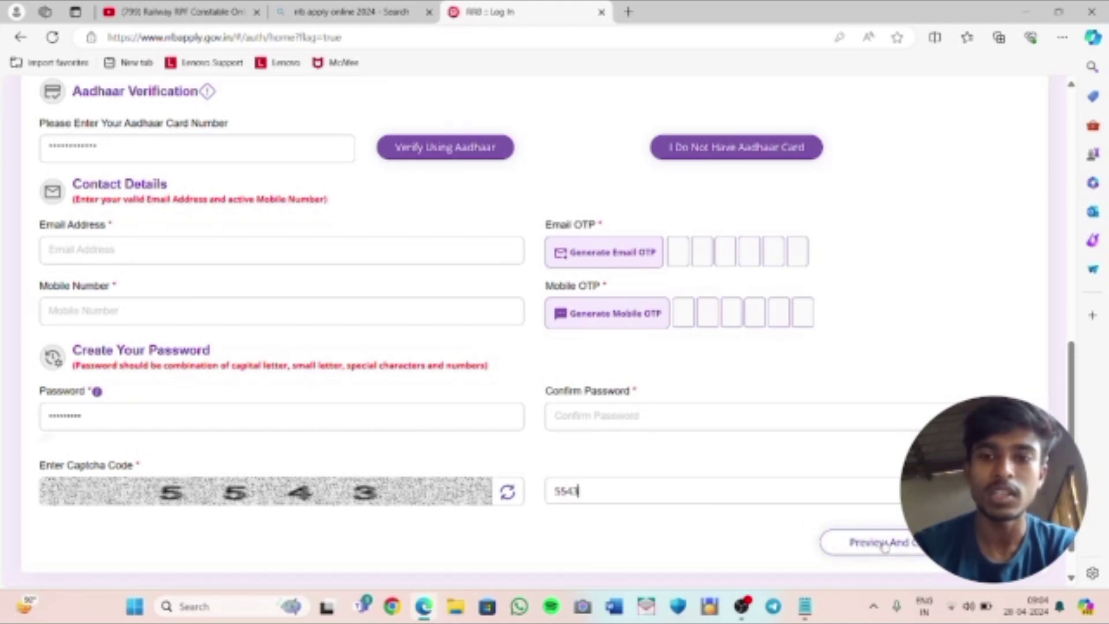
{"action": "left_click", "coordinate": [884, 545]}
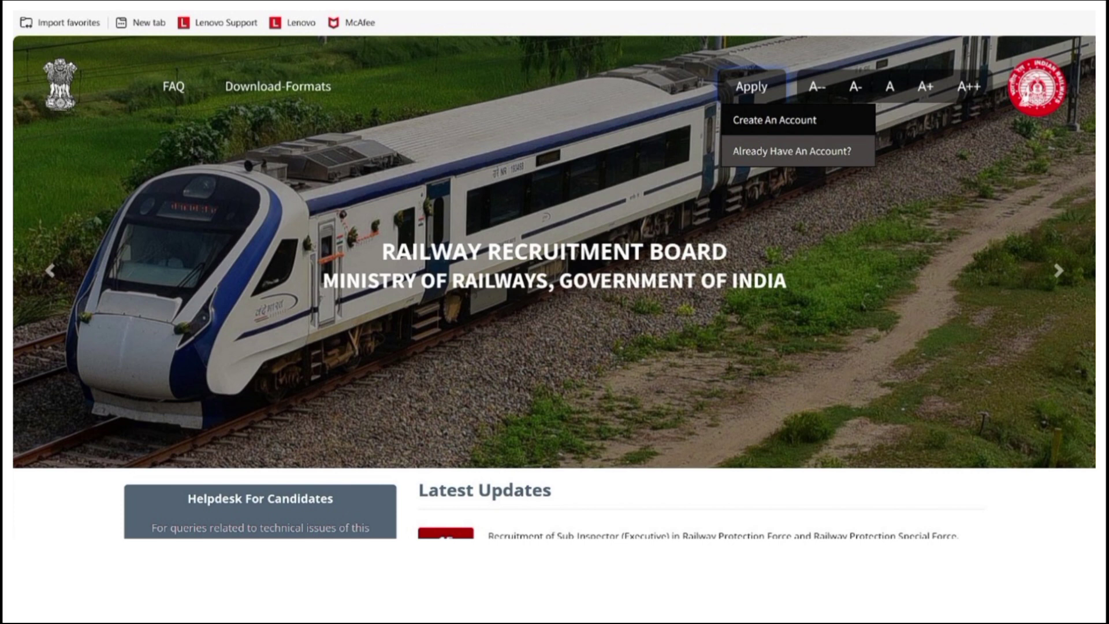
Draw red rectangles around the Apply options, Already Have An Account, and the mobile and password fields
{"action": "left_click", "coordinate": [1048, 502]}
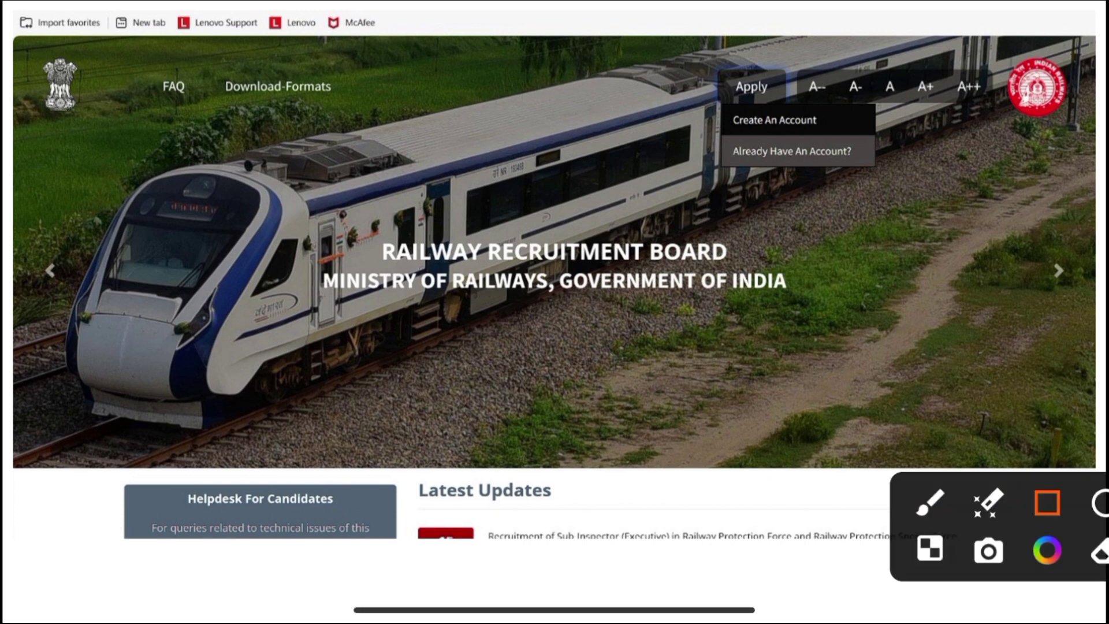
{"action": "mouse_move", "coordinate": [665, 63]}
{"action": "left_mouse_down"}
{"action": "mouse_move", "coordinate": [743, 114]}
{"action": "mouse_move", "coordinate": [933, 203]}
{"action": "left_mouse_up"}
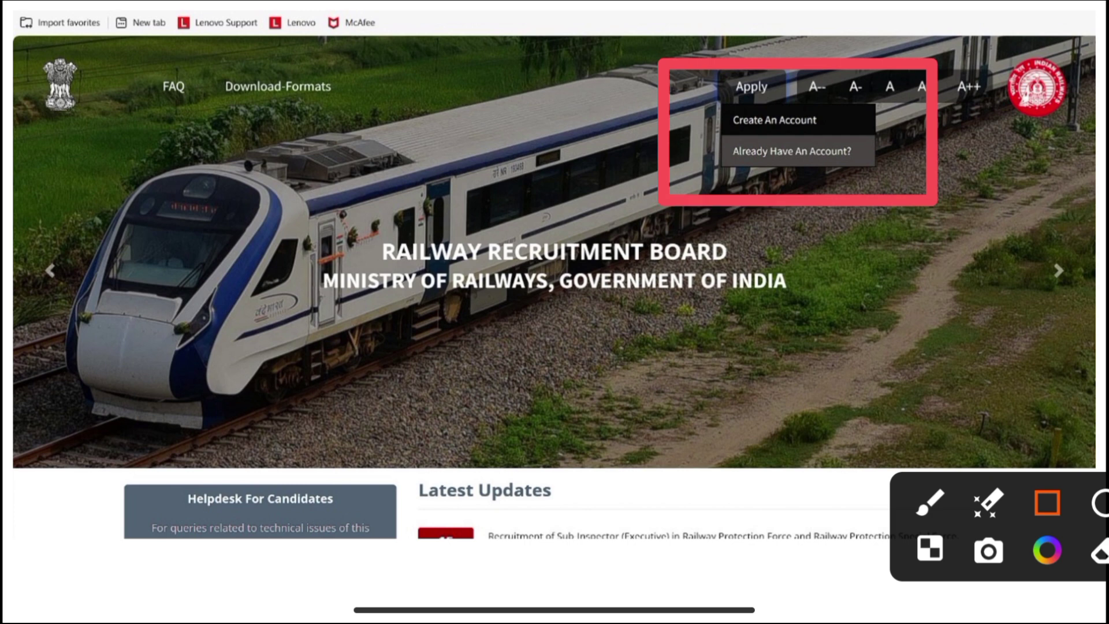
{"action": "left_click_drag", "start_coordinate": [678, 121], "coordinate": [890, 177]}
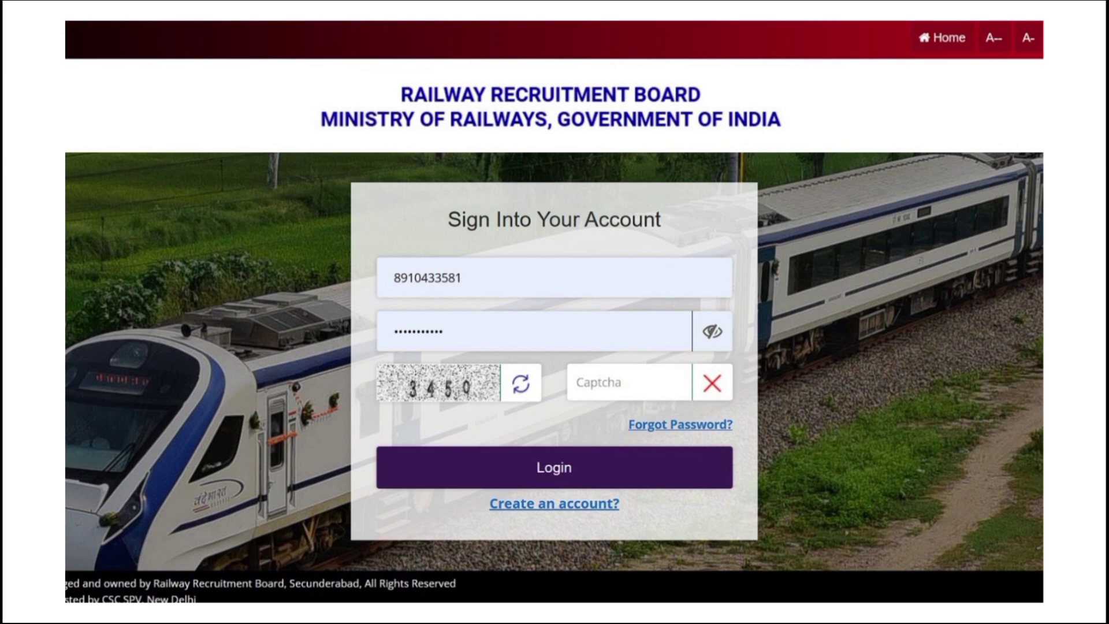
{"action": "left_click_drag", "start_coordinate": [327, 220], "coordinate": [543, 315]}
{"action": "left_click_drag", "start_coordinate": [319, 281], "coordinate": [565, 356]}
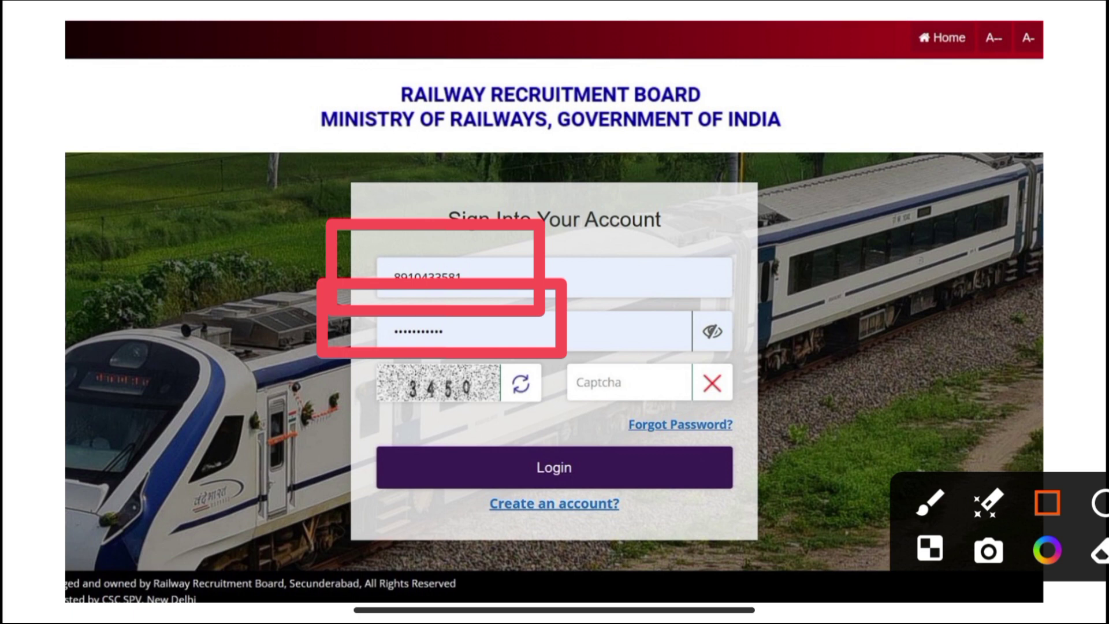
Highlight the Login button on the Sign Into Your Account page
{"action": "left_click_drag", "start_coordinate": [451, 409], "coordinate": [685, 498]}
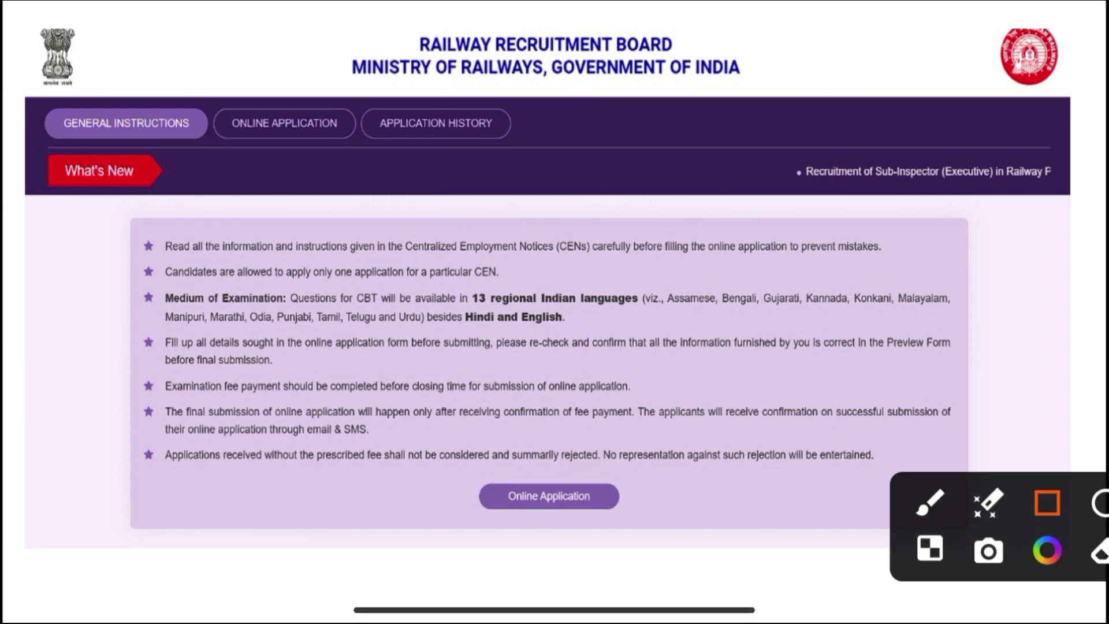
Highlight the Online Application link on the General Instructions page
{"action": "left_click_drag", "start_coordinate": [430, 436], "coordinate": [679, 559]}
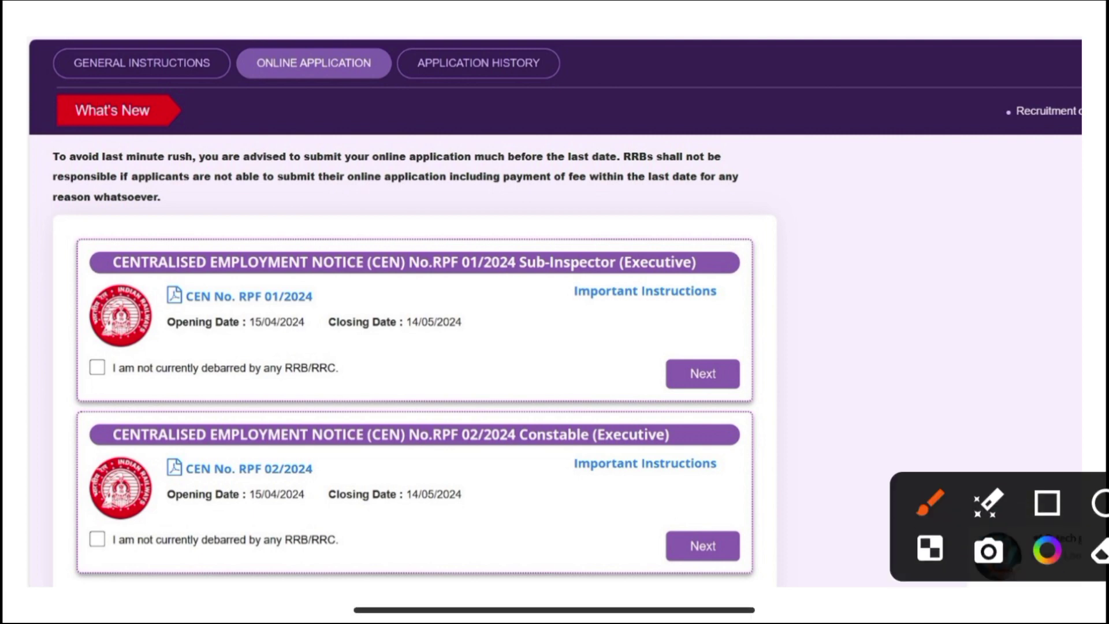
Mark the RPF 02/2024 Constable notice, its not-debarred declaration and its Next button
{"action": "left_click", "coordinate": [1047, 502]}
{"action": "mouse_move", "coordinate": [24, 392]}
{"action": "left_mouse_down"}
{"action": "mouse_move", "coordinate": [54, 413]}
{"action": "mouse_move", "coordinate": [460, 545]}
{"action": "mouse_move", "coordinate": [838, 592]}
{"action": "left_mouse_up"}
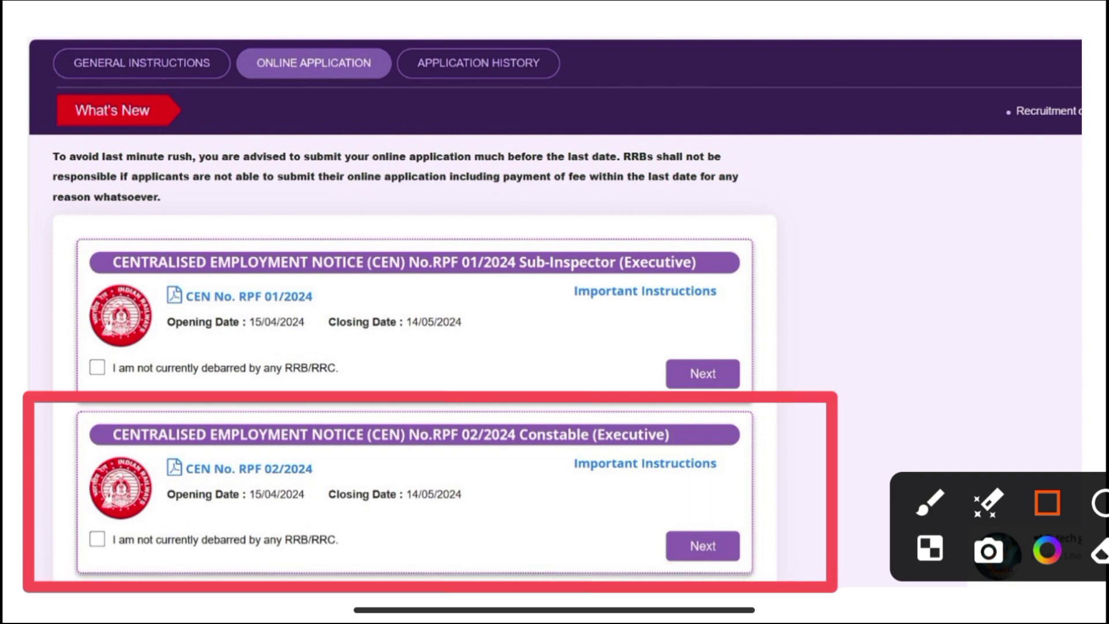
{"action": "left_click_drag", "start_coordinate": [63, 489], "coordinate": [160, 574]}
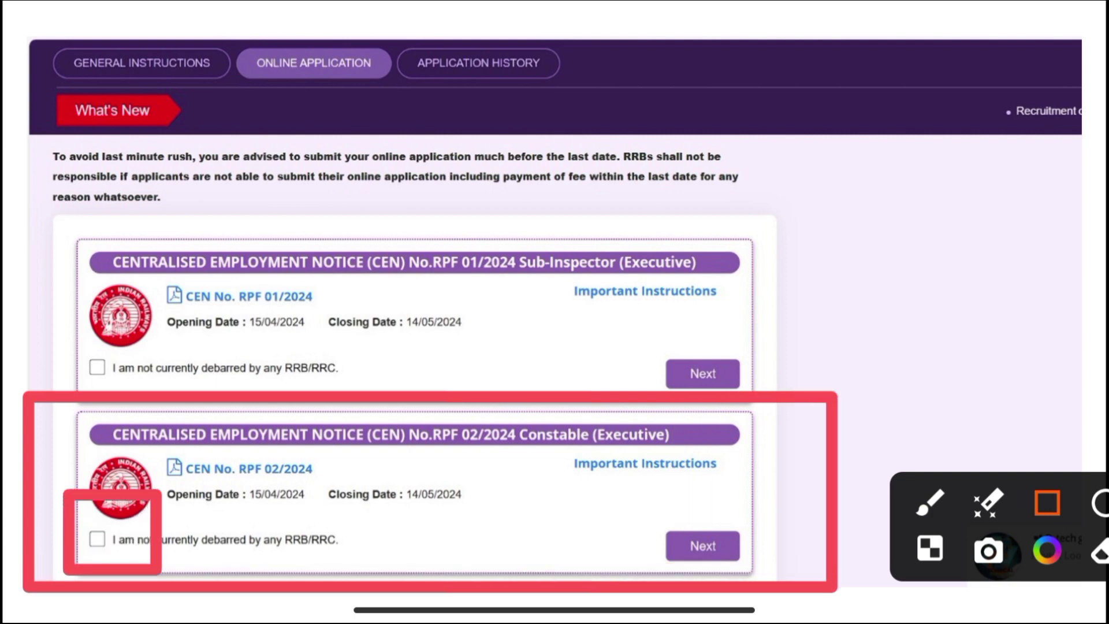
{"action": "left_click_drag", "start_coordinate": [614, 496], "coordinate": [824, 594]}
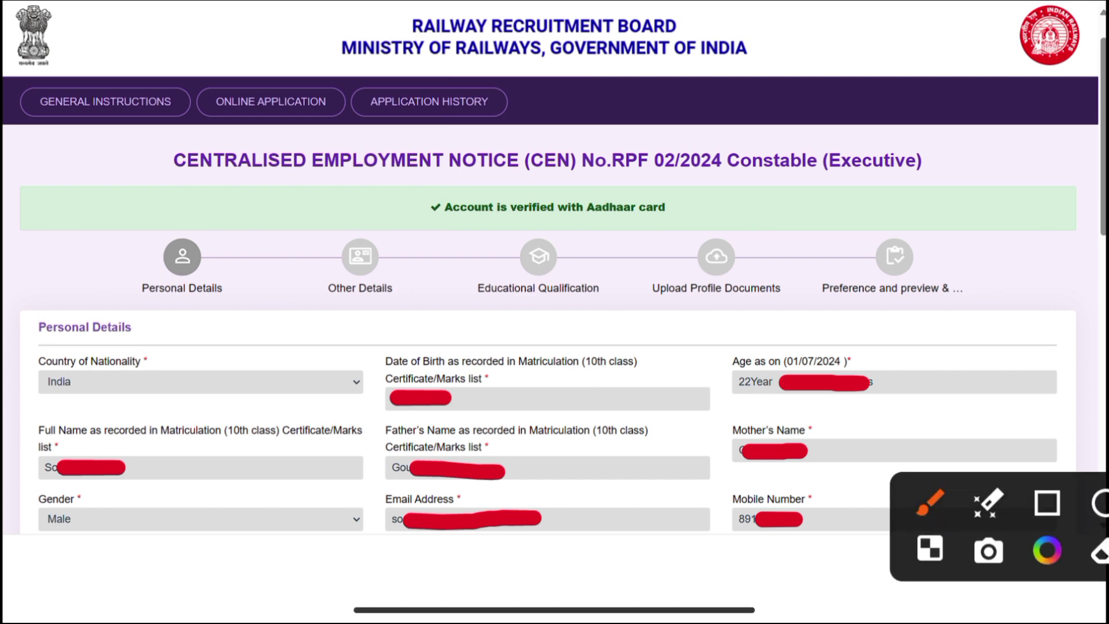
Mark the Country of Nationality, Date of Birth and Age as on 01/07/2024 fields
{"action": "left_click_drag", "start_coordinate": [1, 332], "coordinate": [172, 413]}
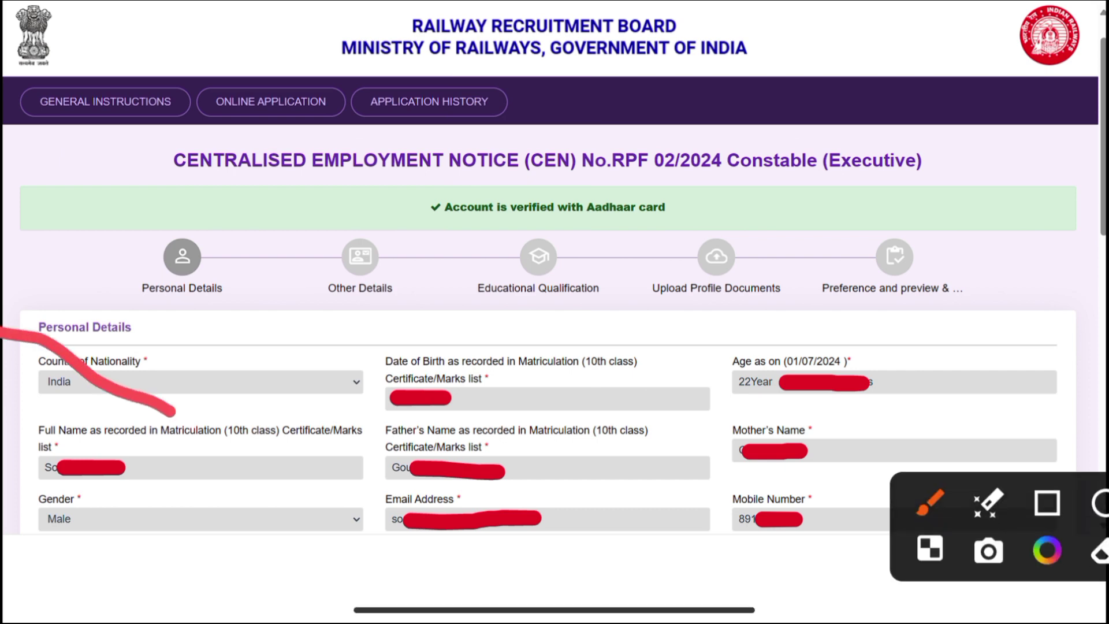
{"action": "left_click", "coordinate": [1047, 502]}
{"action": "left_click_drag", "start_coordinate": [28, 336], "coordinate": [200, 415]}
{"action": "left_click_drag", "start_coordinate": [340, 333], "coordinate": [535, 414]}
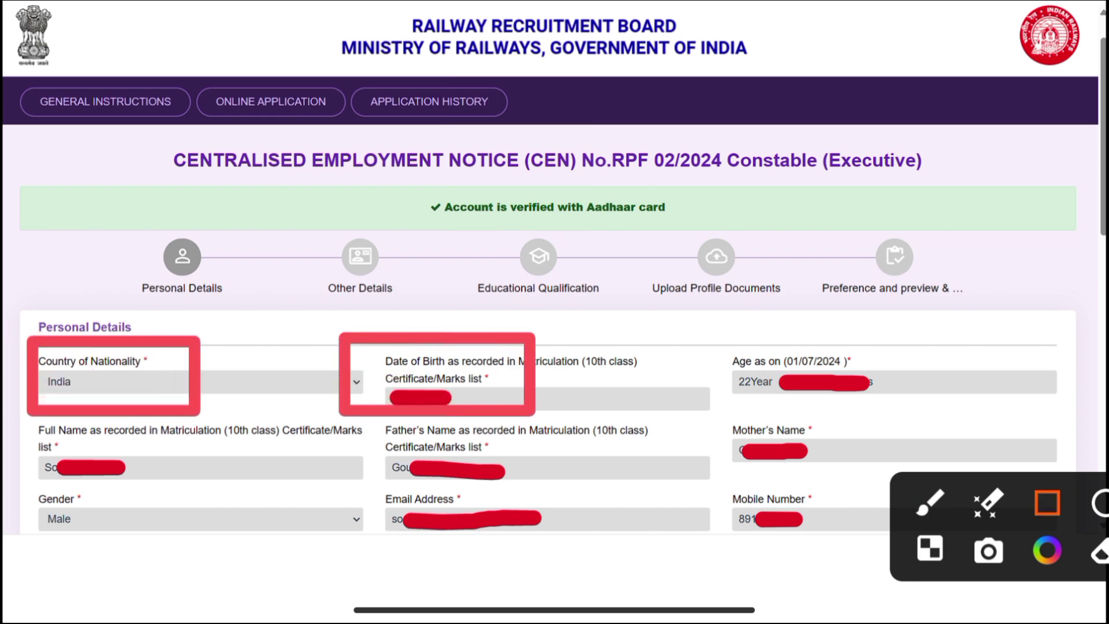
{"action": "left_click_drag", "start_coordinate": [680, 326], "coordinate": [876, 431]}
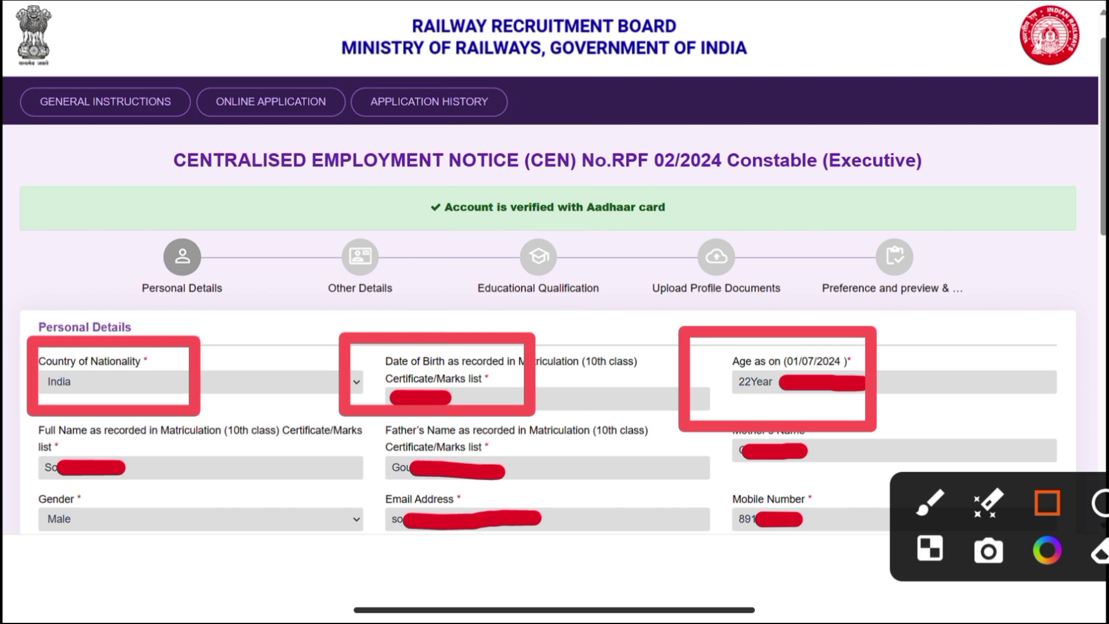
Mark the full name, father's name, mother's name, gender, email and mobile number fields
{"action": "mouse_move", "coordinate": [5, 422]}
{"action": "left_mouse_down"}
{"action": "mouse_move", "coordinate": [217, 483]}
{"action": "mouse_move", "coordinate": [225, 495]}
{"action": "left_mouse_up"}
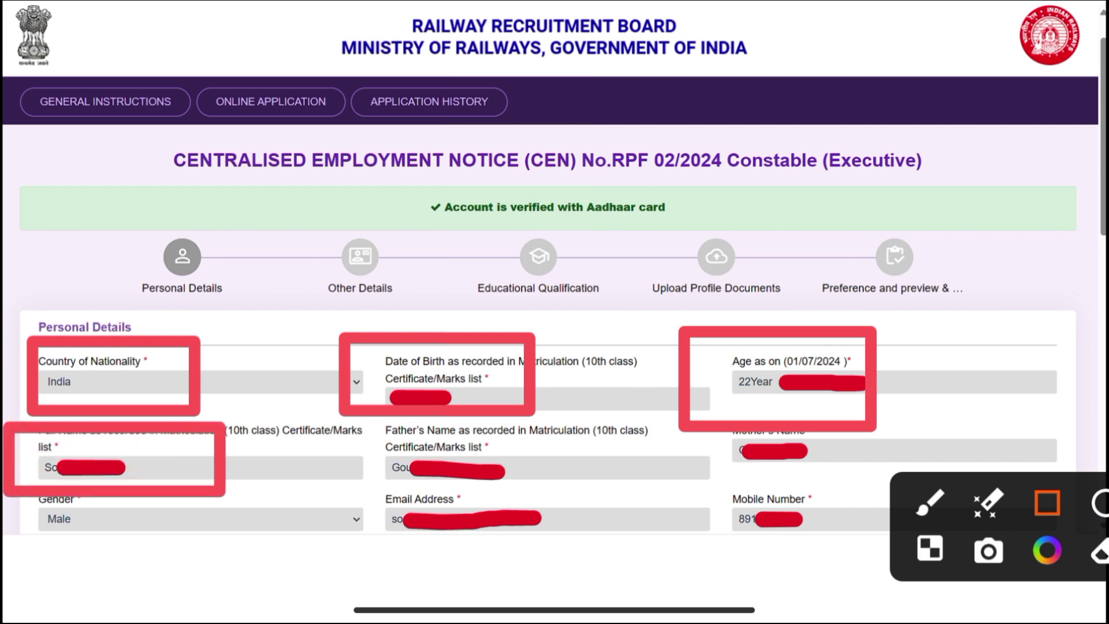
{"action": "left_click_drag", "start_coordinate": [341, 417], "coordinate": [557, 482]}
{"action": "left_click_drag", "start_coordinate": [714, 398], "coordinate": [851, 475]}
{"action": "left_click_drag", "start_coordinate": [4, 471], "coordinate": [186, 557]}
{"action": "left_click_drag", "start_coordinate": [335, 466], "coordinate": [577, 554]}
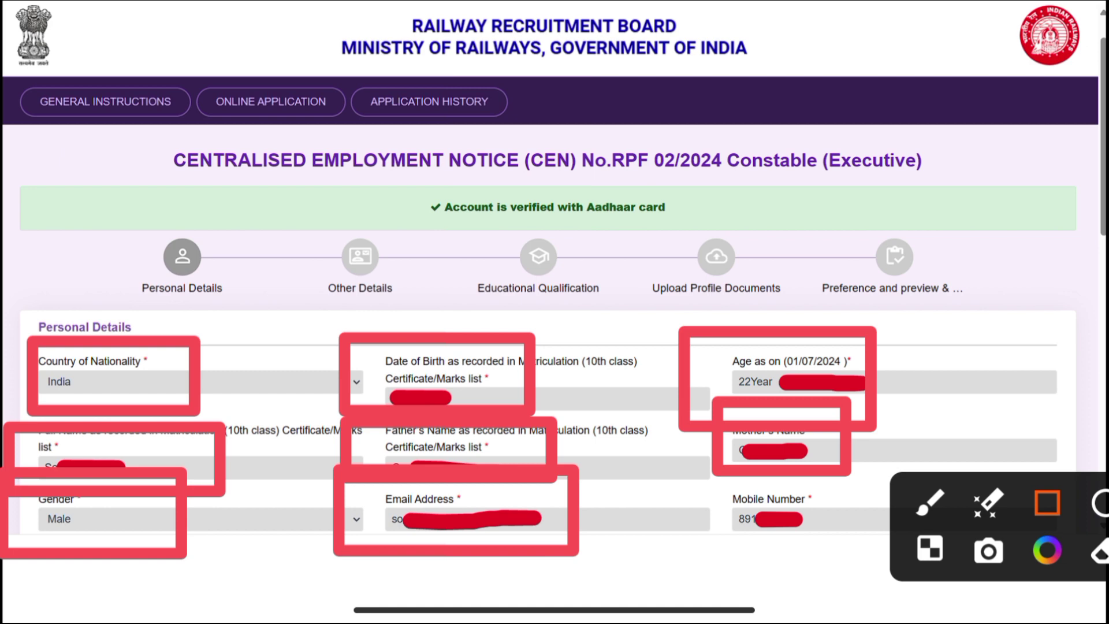
{"action": "left_click_drag", "start_coordinate": [683, 469], "coordinate": [875, 560]}
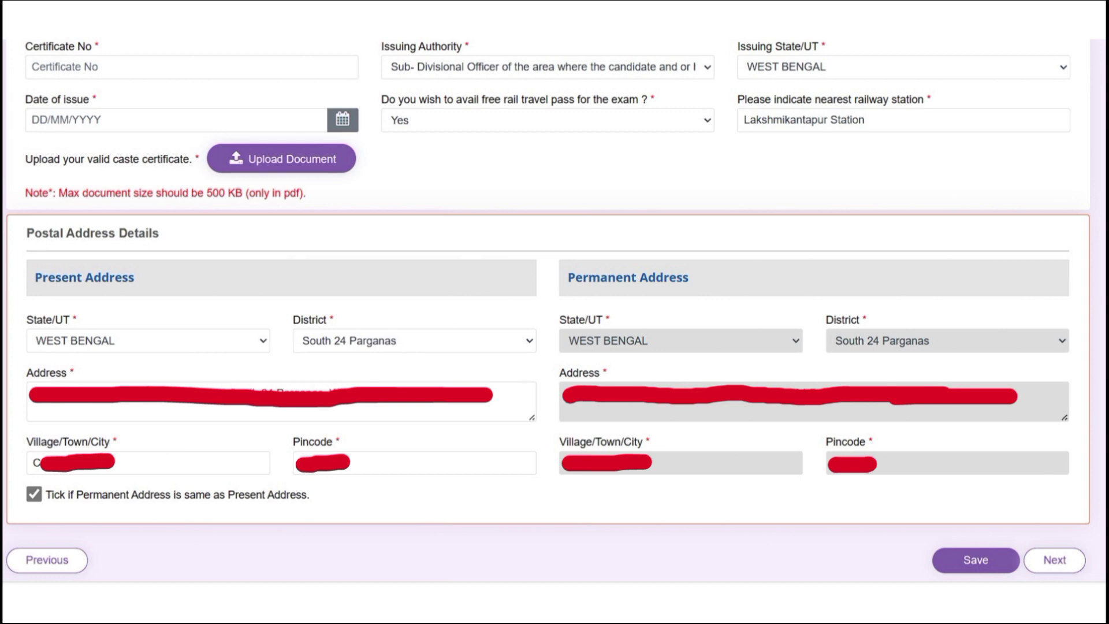
{"action": "left_click", "coordinate": [1048, 502]}
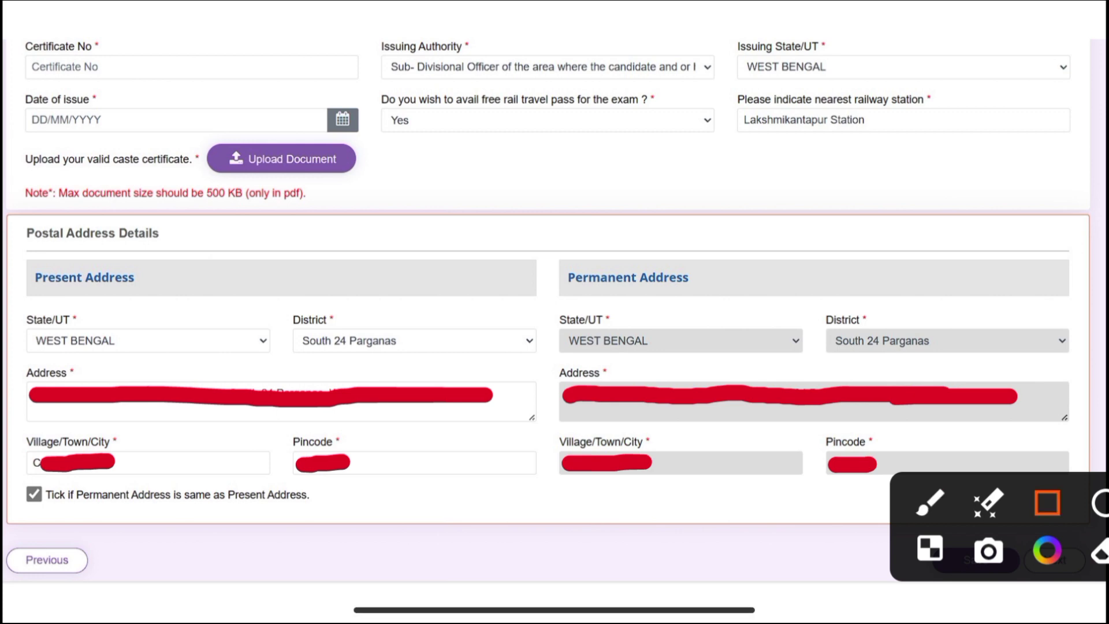
{"action": "mouse_move", "coordinate": [3, 9]}
{"action": "left_mouse_down"}
{"action": "mouse_move", "coordinate": [58, 64]}
{"action": "mouse_move", "coordinate": [215, 105]}
{"action": "left_mouse_up"}
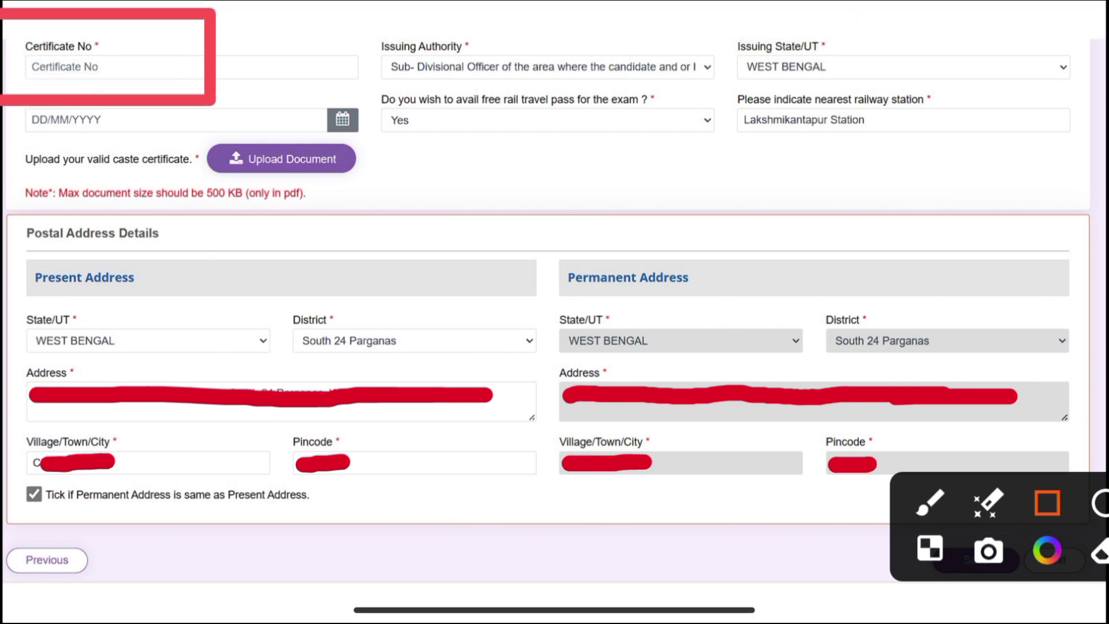
{"action": "mouse_move", "coordinate": [354, 30]}
{"action": "left_mouse_down"}
{"action": "mouse_move", "coordinate": [557, 106]}
{"action": "mouse_move", "coordinate": [564, 98]}
{"action": "left_mouse_up"}
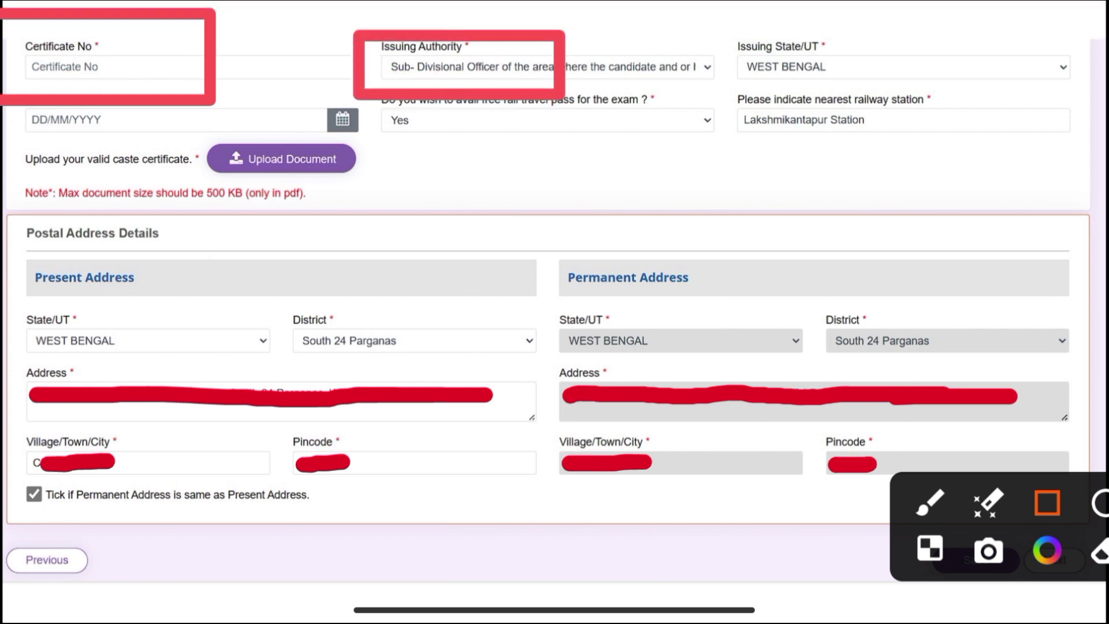
{"action": "mouse_move", "coordinate": [733, 39]}
{"action": "left_mouse_down"}
{"action": "mouse_move", "coordinate": [775, 68]}
{"action": "mouse_move", "coordinate": [888, 98]}
{"action": "left_mouse_up"}
{"action": "left_click_drag", "start_coordinate": [4, 106], "coordinate": [218, 154]}
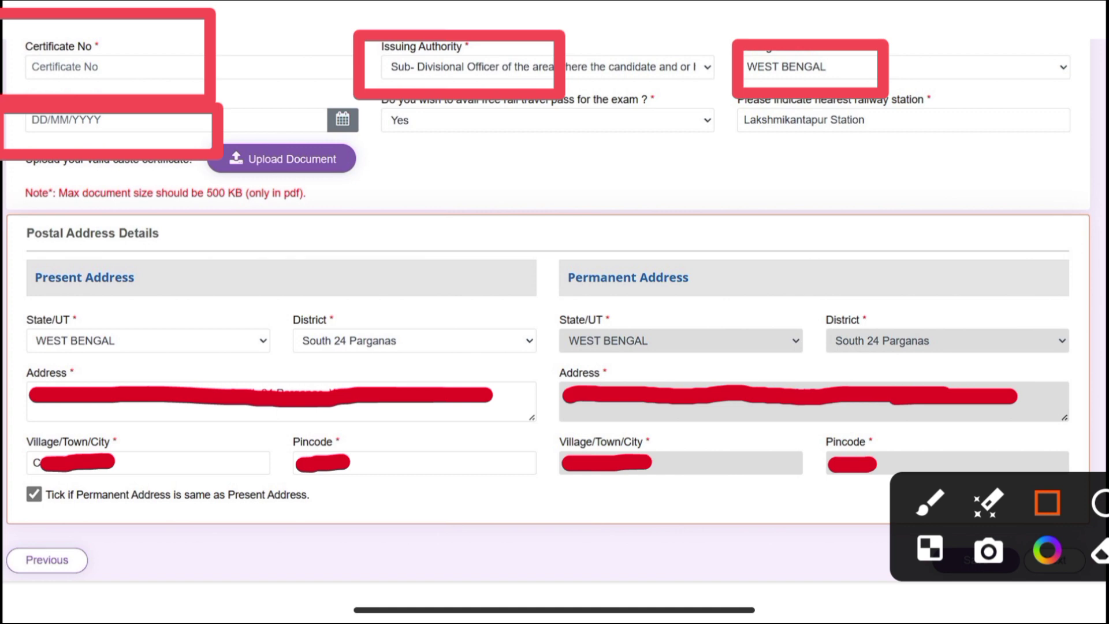
{"action": "mouse_move", "coordinate": [361, 70]}
{"action": "left_mouse_down"}
{"action": "mouse_move", "coordinate": [595, 159]}
{"action": "mouse_move", "coordinate": [667, 155]}
{"action": "left_mouse_up"}
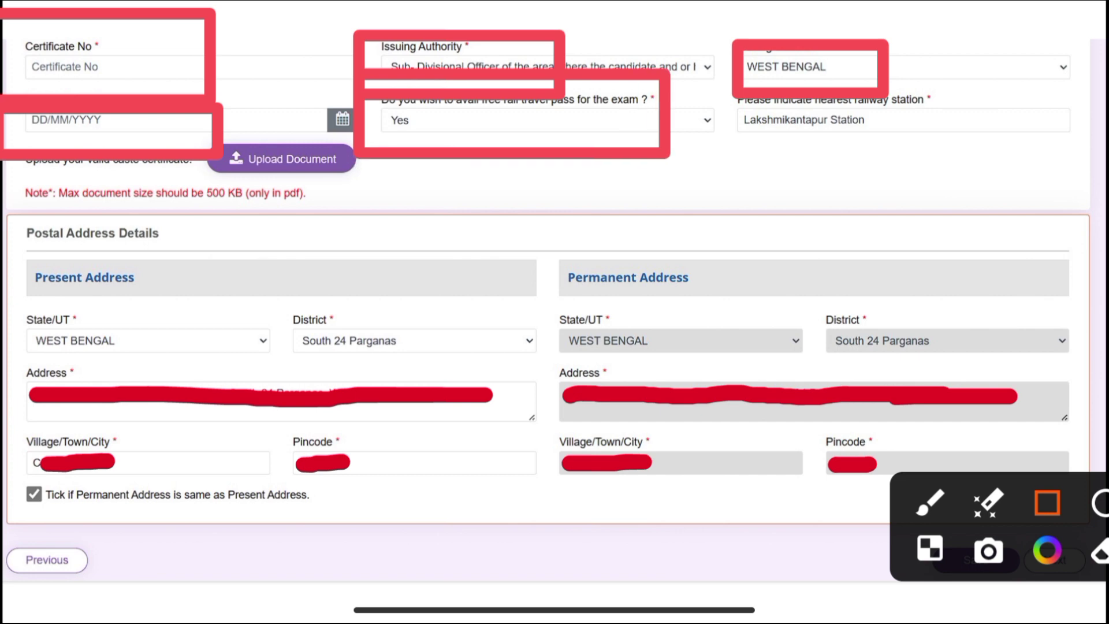
{"action": "key", "text": "ctrl+z"}
{"action": "key", "text": "ctrl+z"}
{"action": "key", "text": "ctrl+z"}
{"action": "key", "text": "ctrl+z"}
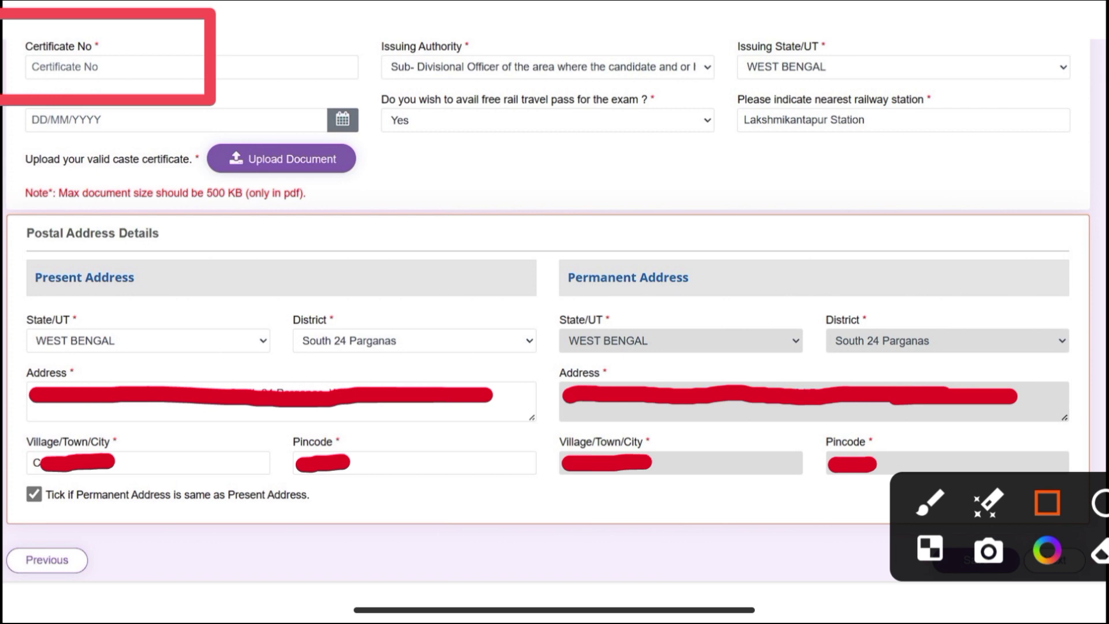
{"action": "mouse_move", "coordinate": [351, 77]}
{"action": "left_mouse_down"}
{"action": "mouse_move", "coordinate": [510, 142]}
{"action": "mouse_move", "coordinate": [742, 164]}
{"action": "left_mouse_up"}
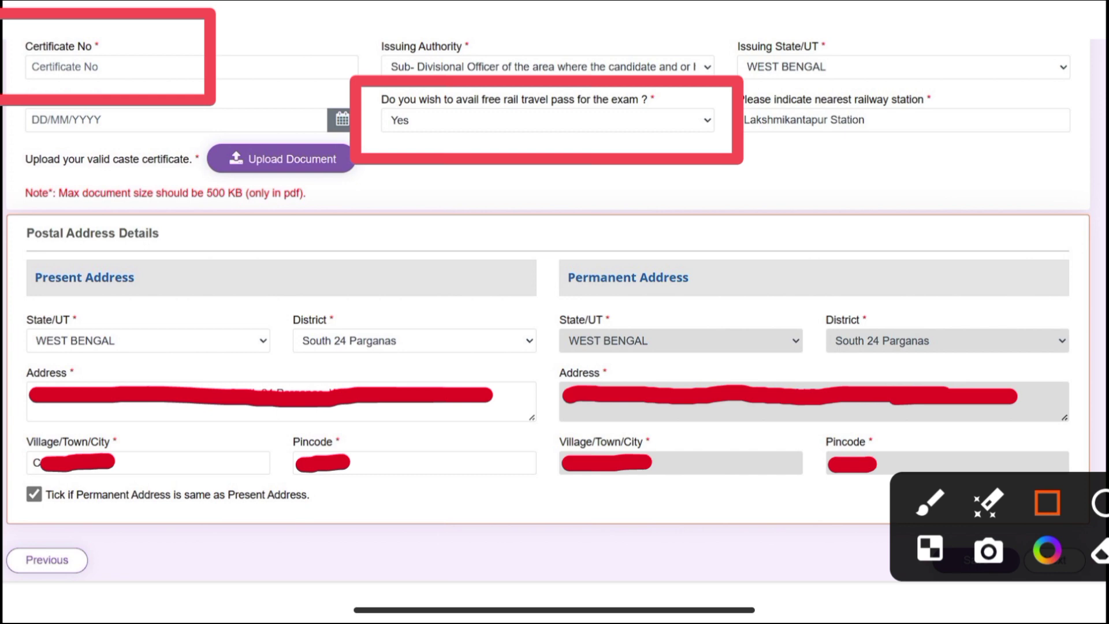
{"action": "left_click_drag", "start_coordinate": [695, 70], "coordinate": [972, 174]}
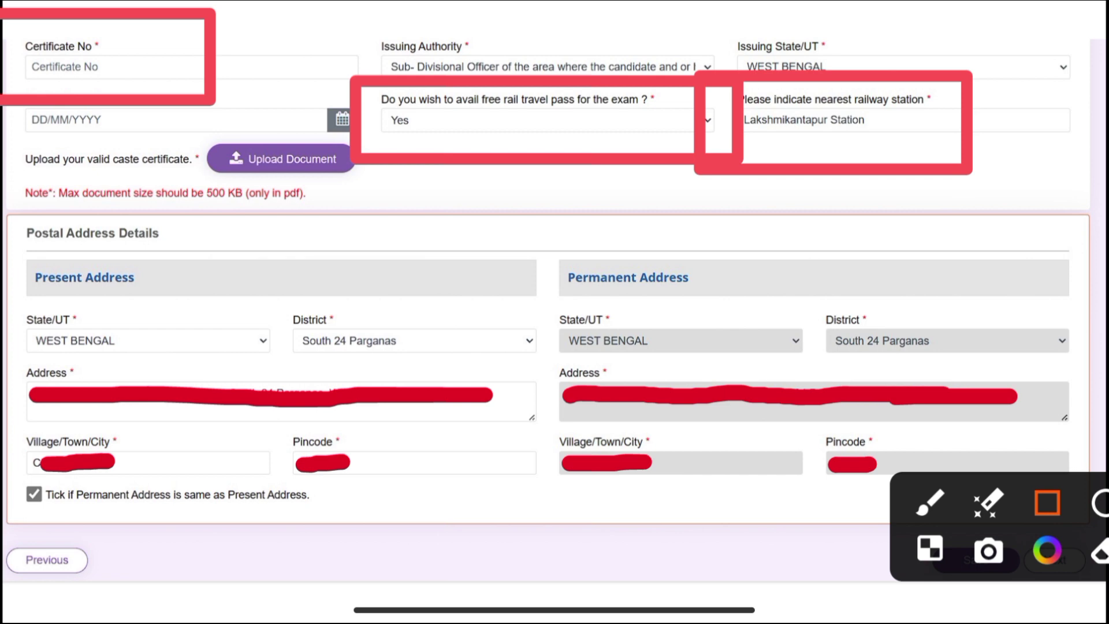
{"action": "left_click_drag", "start_coordinate": [173, 114], "coordinate": [392, 201]}
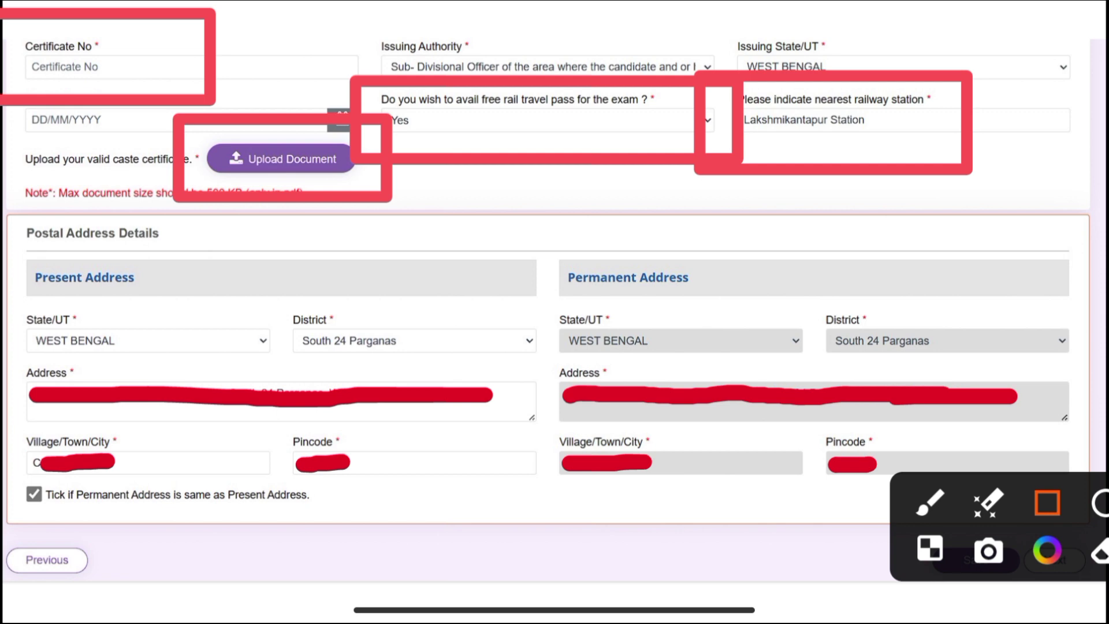
{"action": "key", "text": "ctrl+z"}
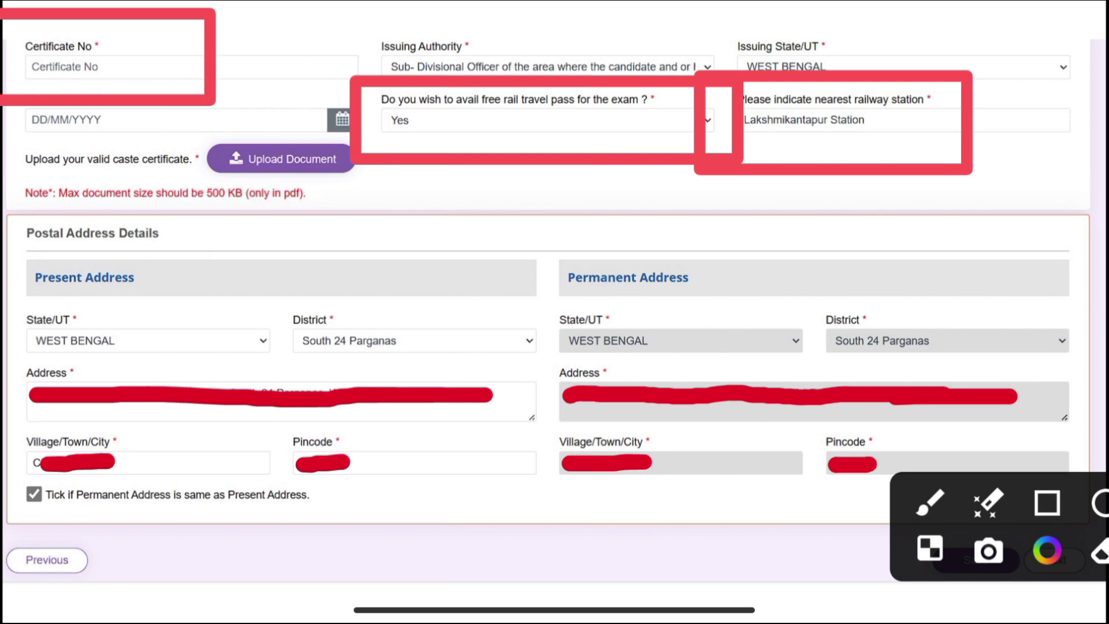
Clear the old markings and outline the 500 KB document size note
{"action": "key", "text": "Escape"}
{"action": "key", "text": "ctrl+shift+a"}
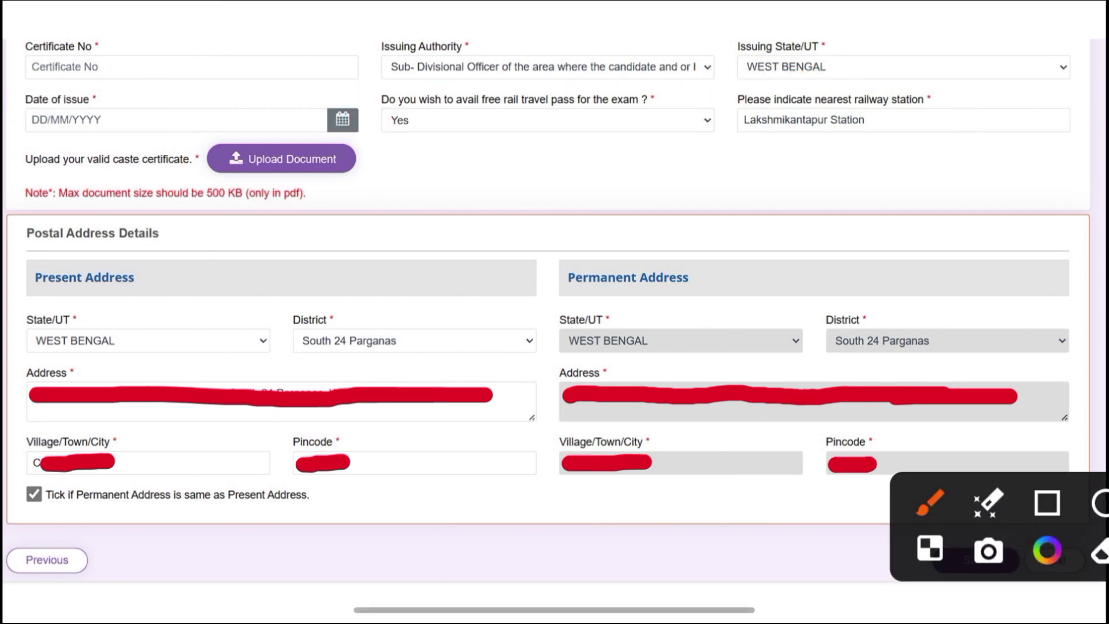
{"action": "key", "text": "r"}
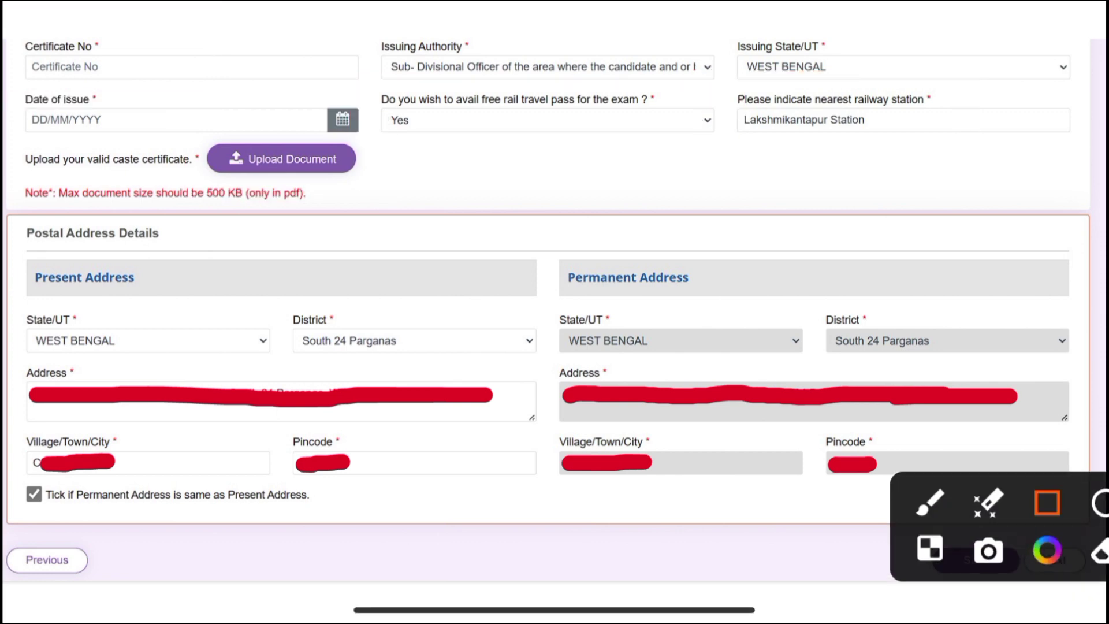
{"action": "mouse_move", "coordinate": [6, 159]}
{"action": "left_mouse_down"}
{"action": "mouse_move", "coordinate": [168, 215]}
{"action": "mouse_move", "coordinate": [355, 224]}
{"action": "left_mouse_up"}
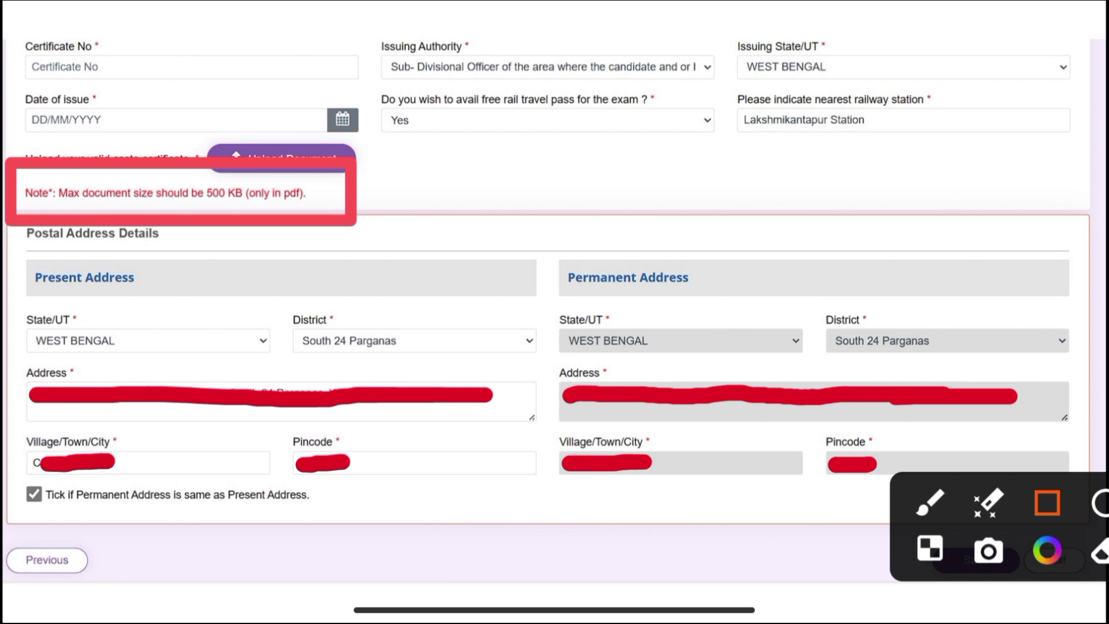
Outline Postal Address fields: State/UT, District, address, town, pincode, same-as-present and permanent address
{"action": "mouse_move", "coordinate": [4, 215]}
{"action": "left_mouse_down"}
{"action": "mouse_move", "coordinate": [74, 261]}
{"action": "mouse_move", "coordinate": [728, 491]}
{"action": "mouse_move", "coordinate": [1107, 575]}
{"action": "left_mouse_up"}
{"action": "left_click_drag", "start_coordinate": [17, 299], "coordinate": [224, 378]}
{"action": "left_click_drag", "start_coordinate": [267, 296], "coordinate": [455, 368]}
{"action": "left_click_drag", "start_coordinate": [520, 287], "coordinate": [520, 287]}
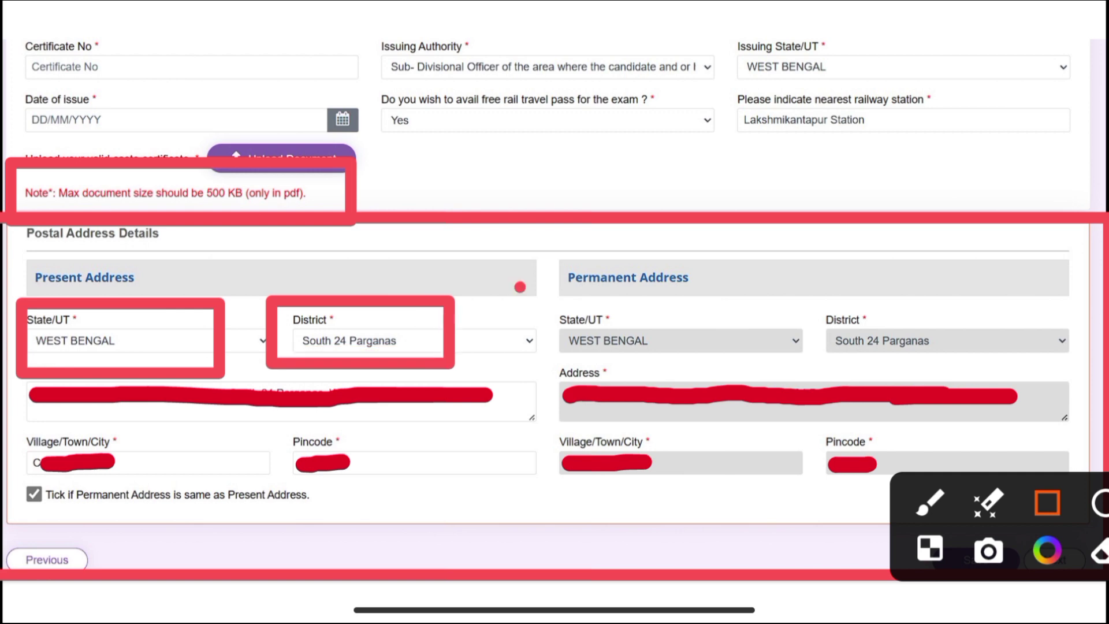
{"action": "mouse_move", "coordinate": [3, 362]}
{"action": "left_mouse_down"}
{"action": "mouse_move", "coordinate": [314, 446]}
{"action": "mouse_move", "coordinate": [558, 427]}
{"action": "left_mouse_up"}
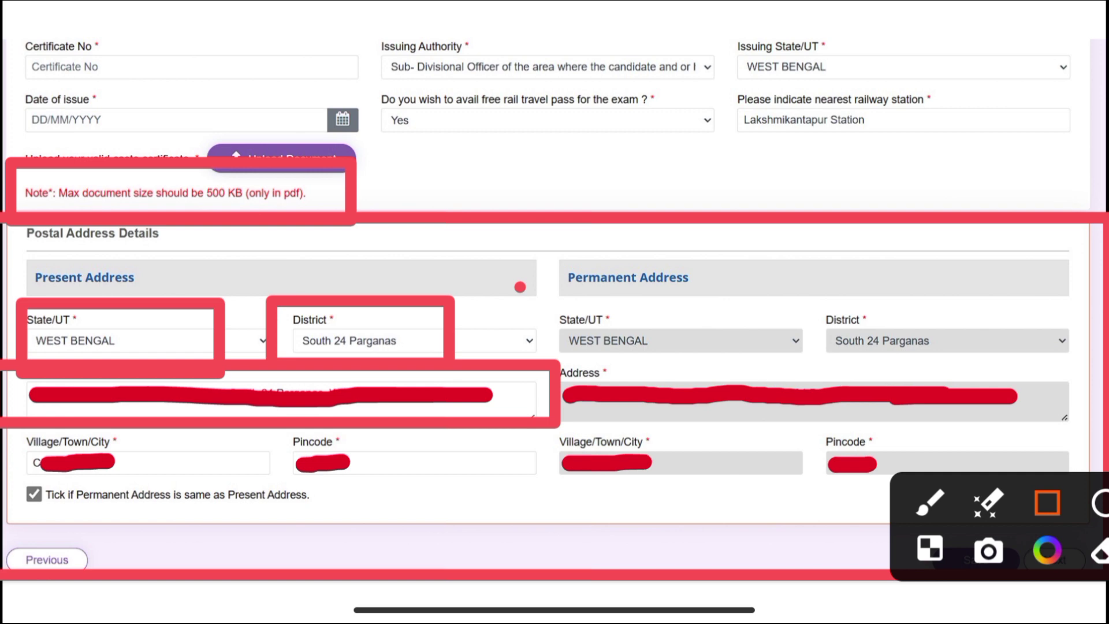
{"action": "left_click_drag", "start_coordinate": [3, 412], "coordinate": [254, 501]}
{"action": "left_click_drag", "start_coordinate": [263, 413], "coordinate": [440, 506]}
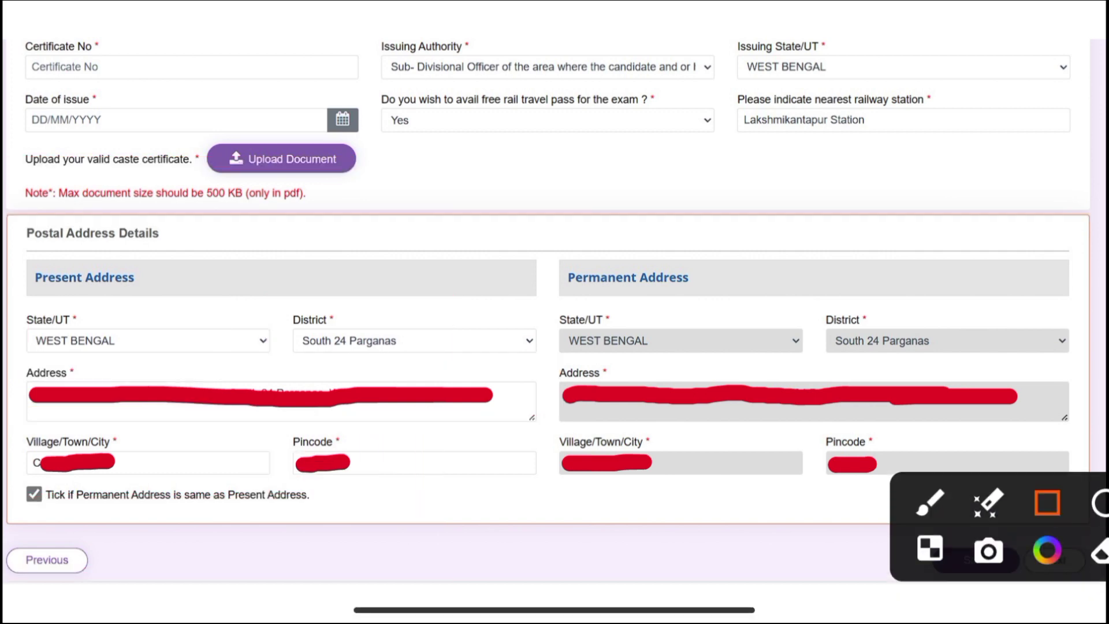
{"action": "mouse_move", "coordinate": [4, 462]}
{"action": "left_mouse_down"}
{"action": "mouse_move", "coordinate": [132, 516]}
{"action": "mouse_move", "coordinate": [381, 530]}
{"action": "left_mouse_up"}
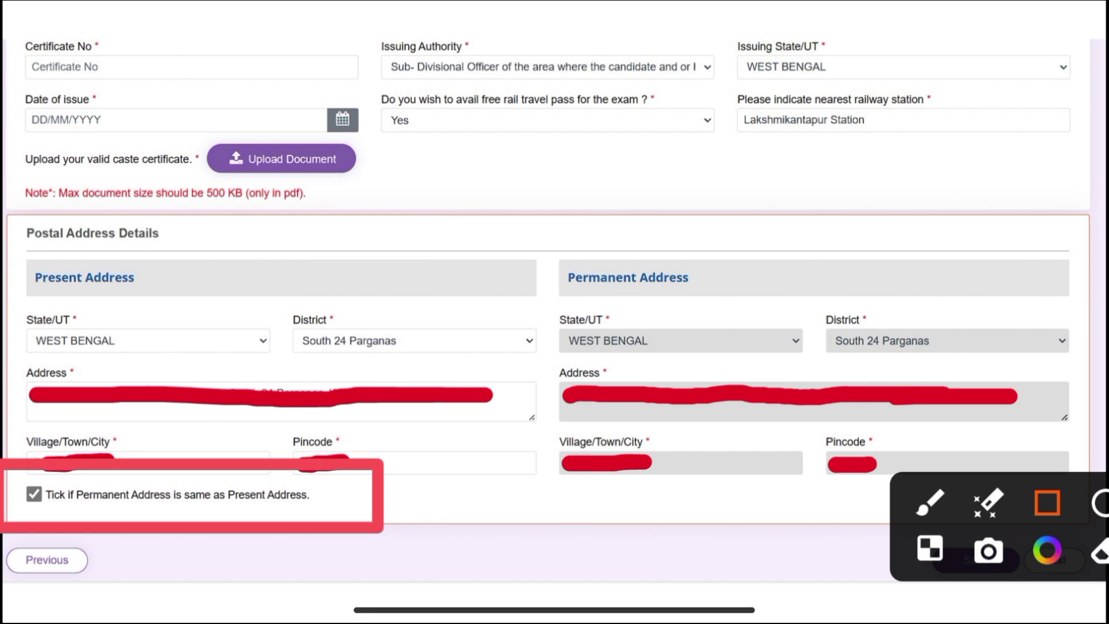
{"action": "mouse_move", "coordinate": [511, 227]}
{"action": "left_mouse_down"}
{"action": "mouse_move", "coordinate": [685, 344]}
{"action": "mouse_move", "coordinate": [1101, 517]}
{"action": "left_mouse_up"}
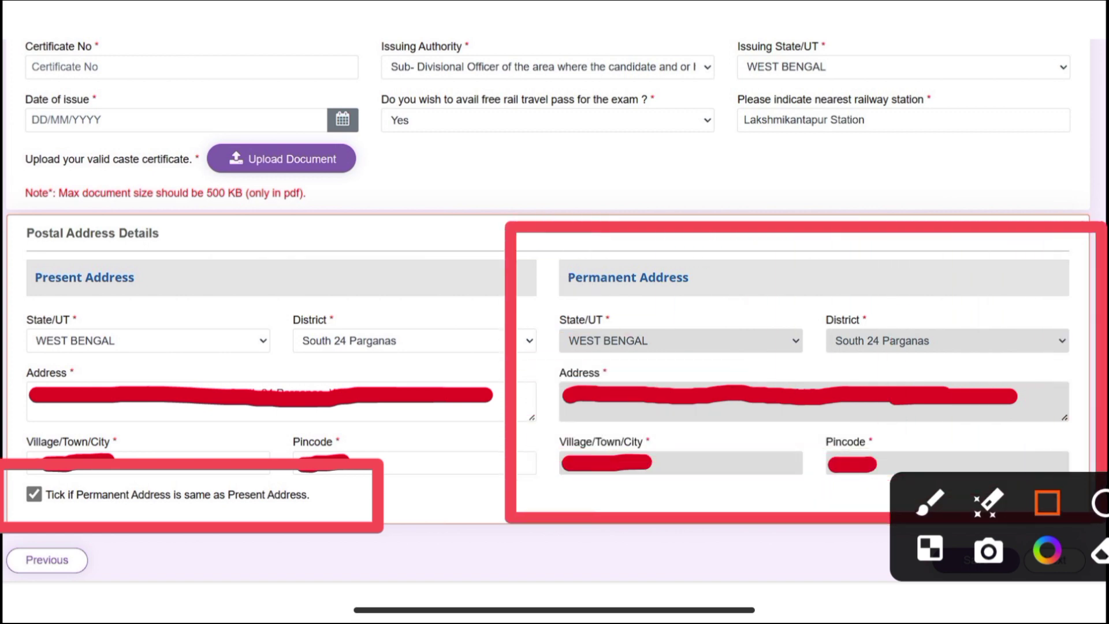
Clear the markings and mark the Next button leading to Other Details
{"action": "key", "text": "Escape"}
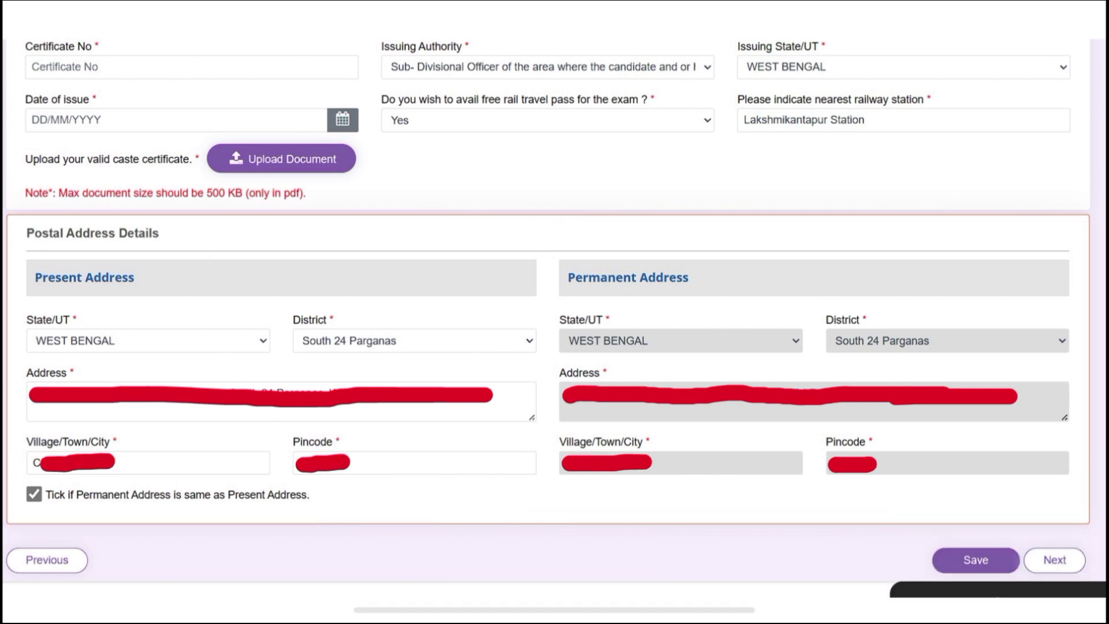
{"action": "left_click", "coordinate": [1047, 503]}
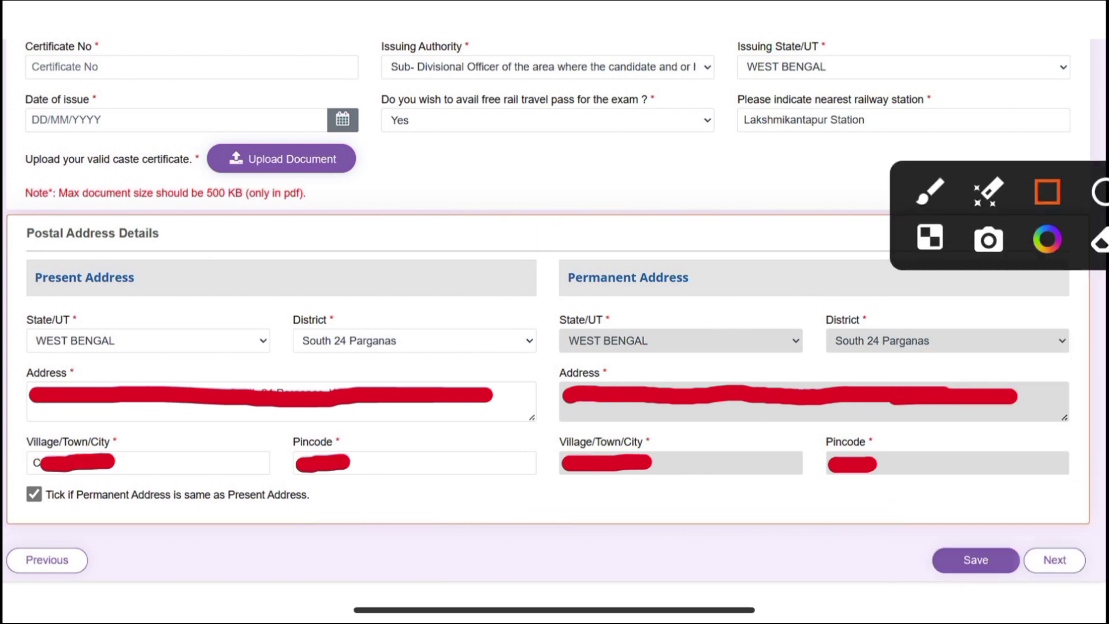
{"action": "mouse_move", "coordinate": [1008, 524]}
{"action": "left_mouse_down"}
{"action": "mouse_move", "coordinate": [1106, 568]}
{"action": "mouse_move", "coordinate": [1107, 595]}
{"action": "left_mouse_up"}
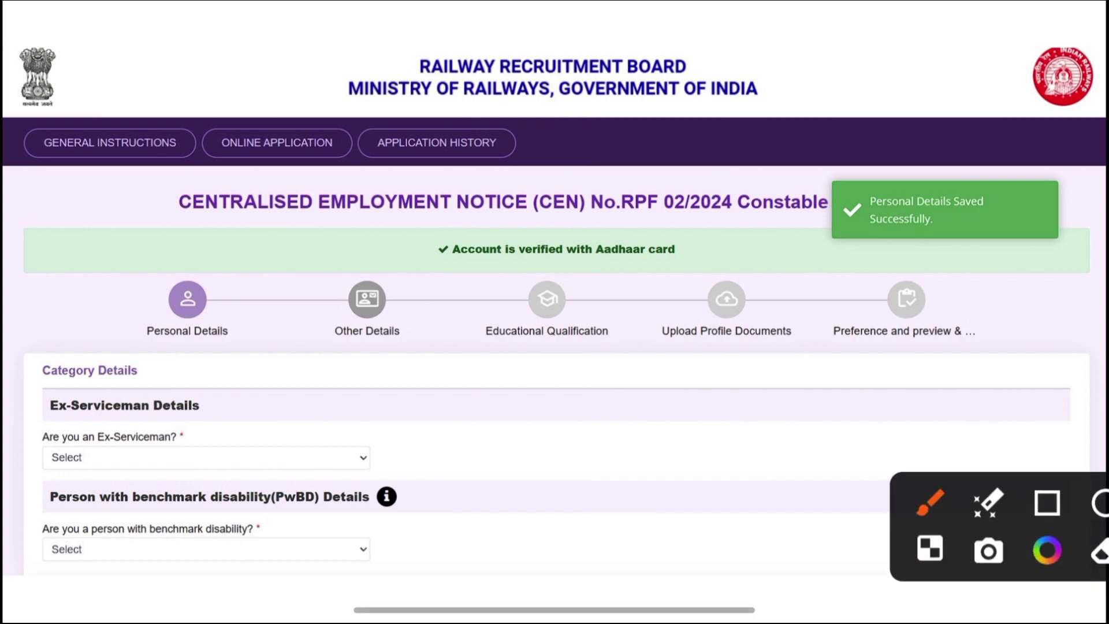
Outline the Ex-Serviceman, benchmark disability and EBC certificate questions
{"action": "left_click", "coordinate": [1048, 502]}
{"action": "mouse_move", "coordinate": [10, 379]}
{"action": "left_mouse_down"}
{"action": "mouse_move", "coordinate": [123, 439]}
{"action": "mouse_move", "coordinate": [316, 481]}
{"action": "left_mouse_up"}
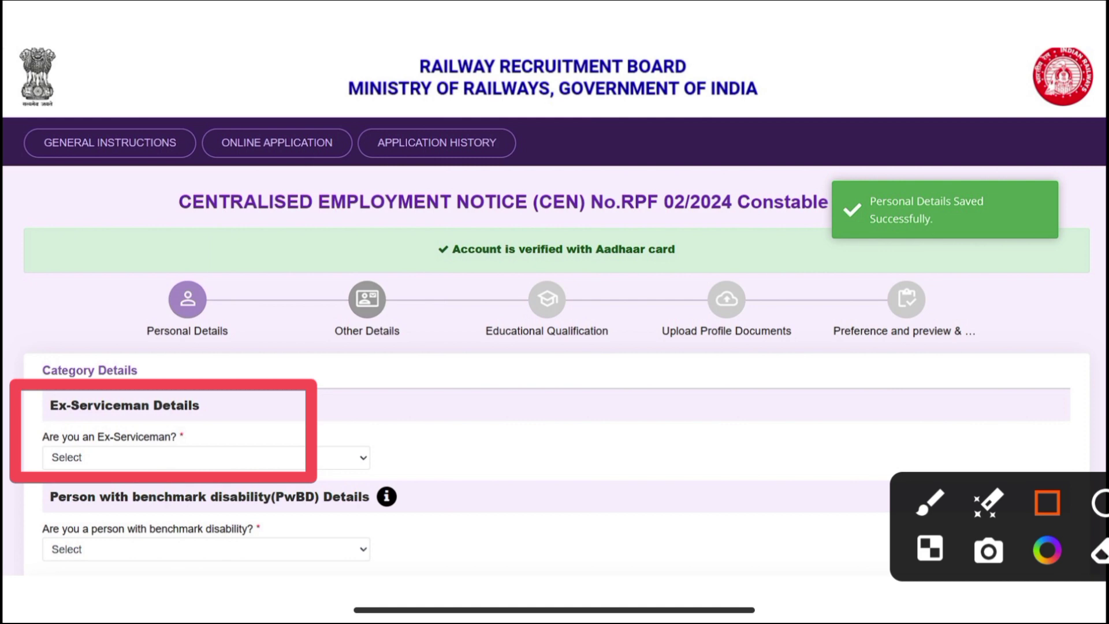
{"action": "left_click_drag", "start_coordinate": [2, 488], "coordinate": [298, 586]}
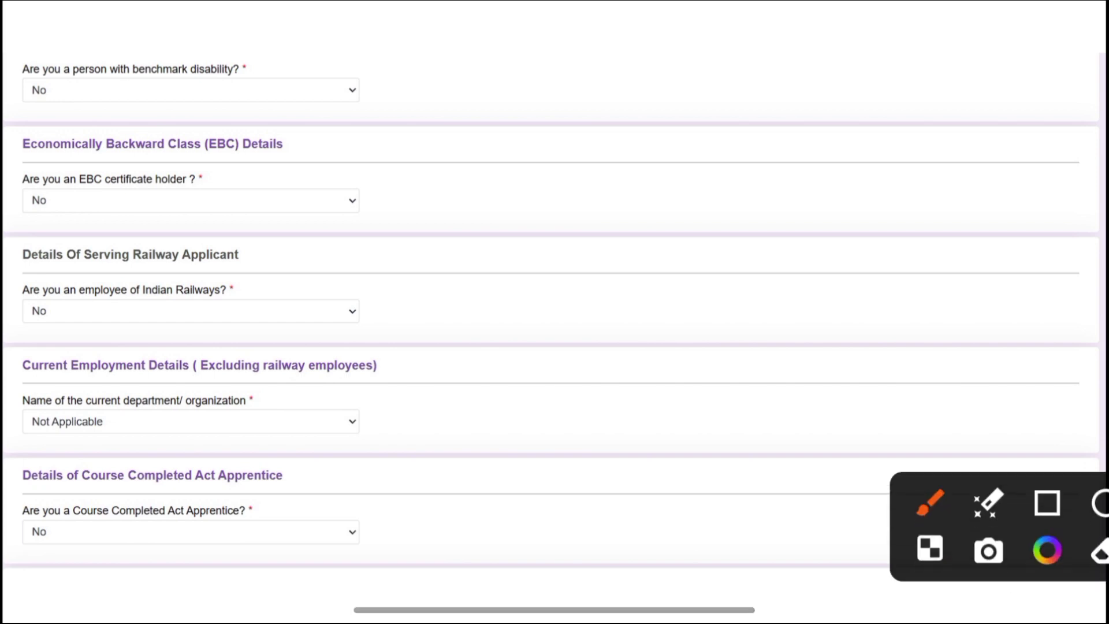
{"action": "left_click", "coordinate": [1046, 503]}
{"action": "mouse_move", "coordinate": [3, 155]}
{"action": "left_mouse_down"}
{"action": "mouse_move", "coordinate": [304, 233]}
{"action": "mouse_move", "coordinate": [332, 230]}
{"action": "left_mouse_up"}
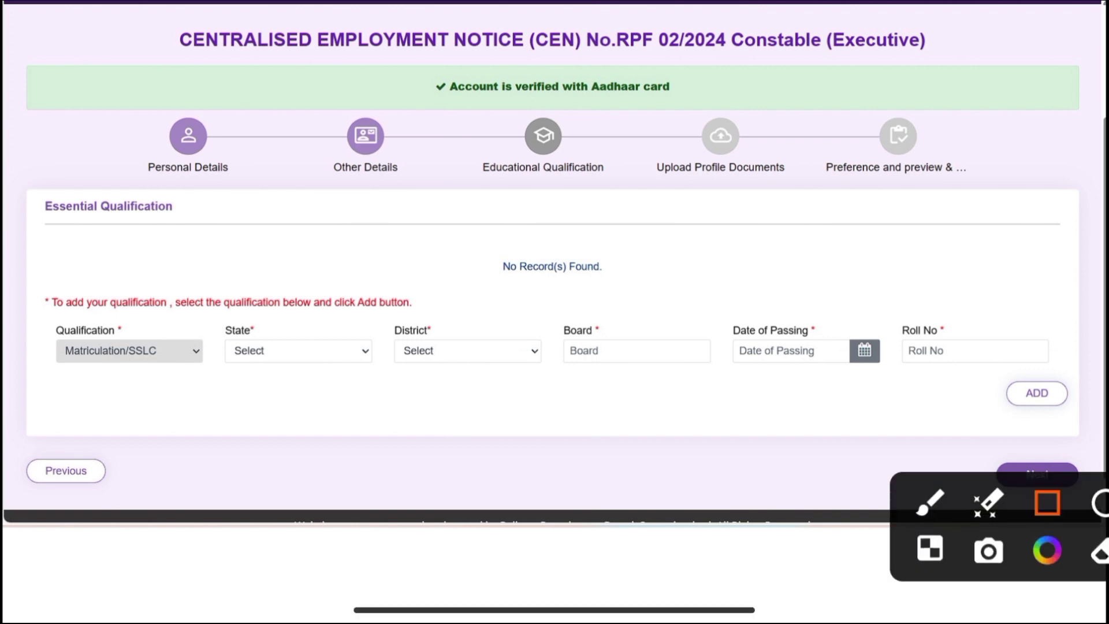
Outline the Qualification, State, District, Board, Date of Passing and Roll No fields
{"action": "left_click_drag", "start_coordinate": [26, 293], "coordinate": [224, 385]}
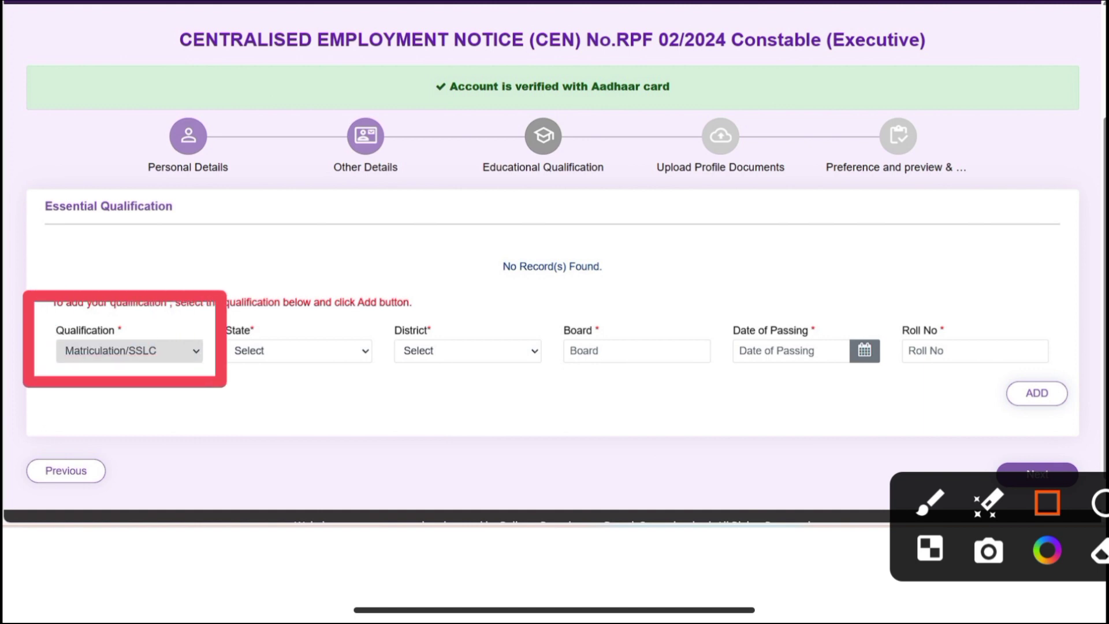
{"action": "left_click_drag", "start_coordinate": [216, 318], "coordinate": [351, 388]}
{"action": "left_click_drag", "start_coordinate": [378, 305], "coordinate": [519, 382]}
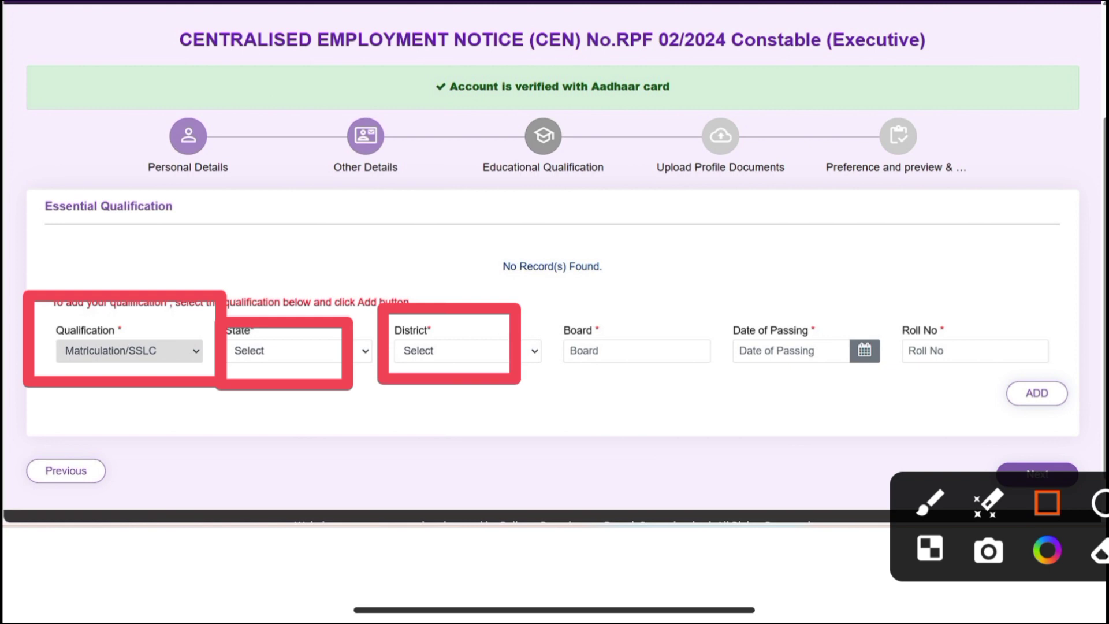
{"action": "left_click_drag", "start_coordinate": [544, 310], "coordinate": [696, 403]}
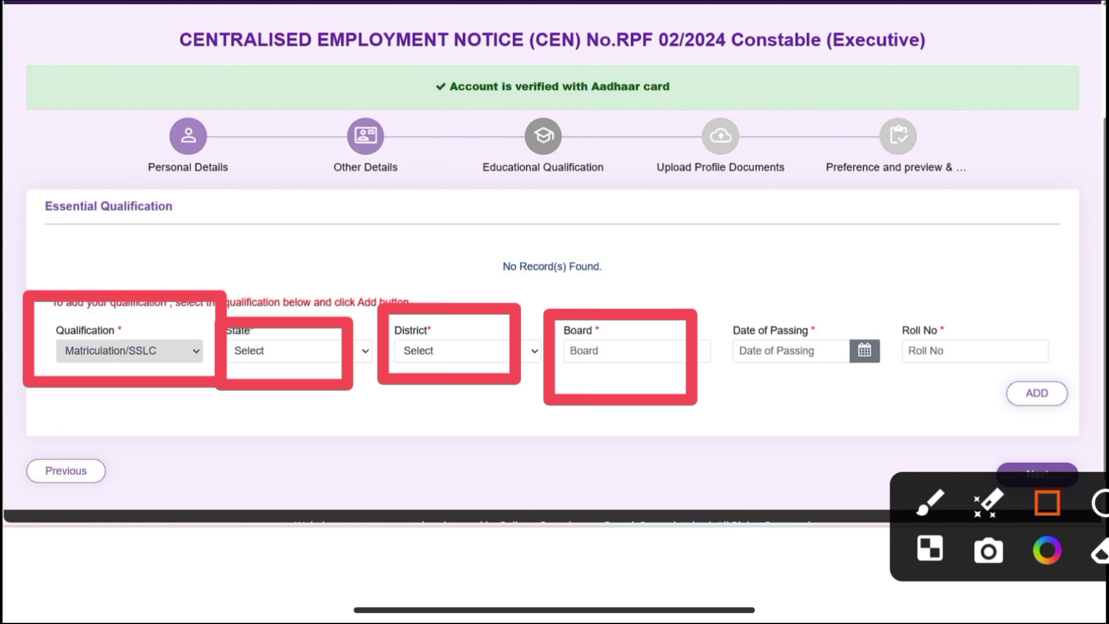
{"action": "left_click_drag", "start_coordinate": [694, 278], "coordinate": [878, 405]}
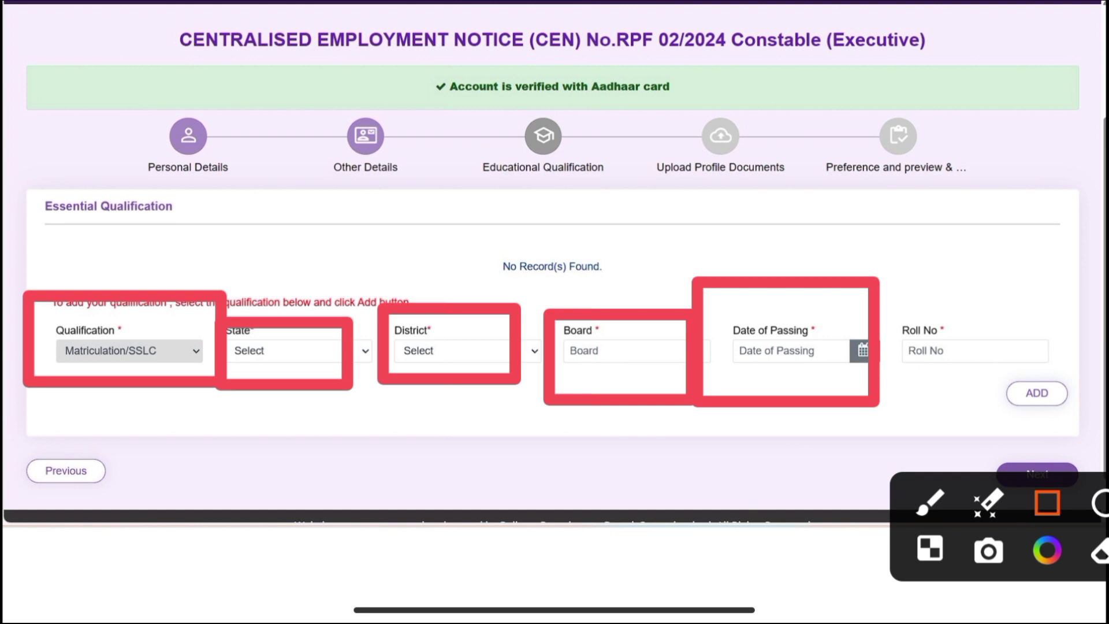
{"action": "left_click_drag", "start_coordinate": [880, 283], "coordinate": [1052, 386]}
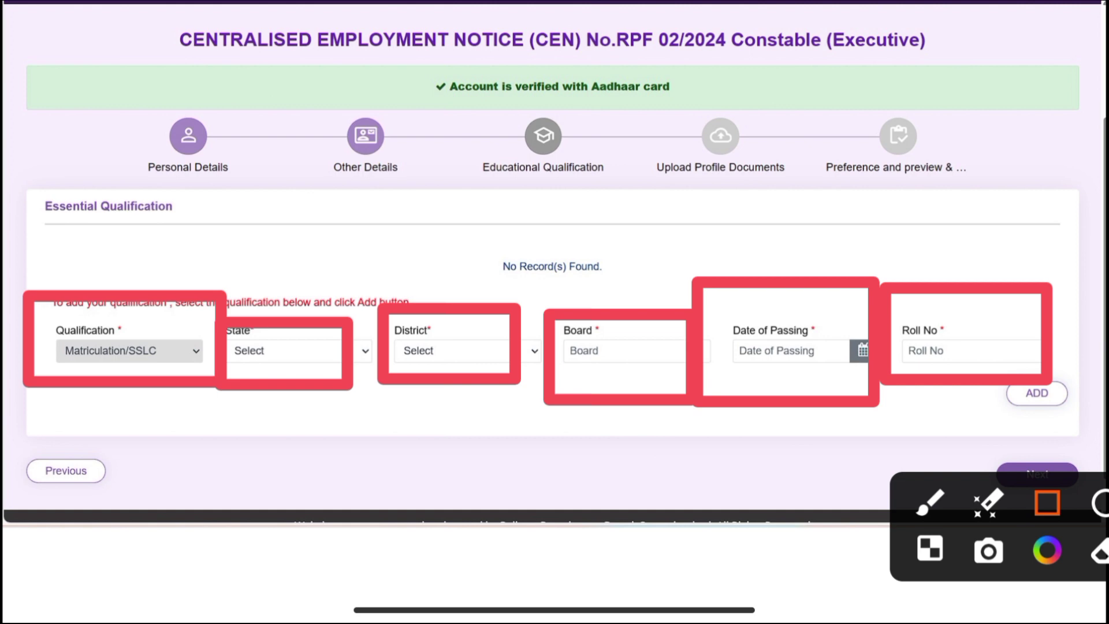
Mark the add-qualification button and the Next button to document upload
{"action": "left_click_drag", "start_coordinate": [986, 350], "coordinate": [1106, 422]}
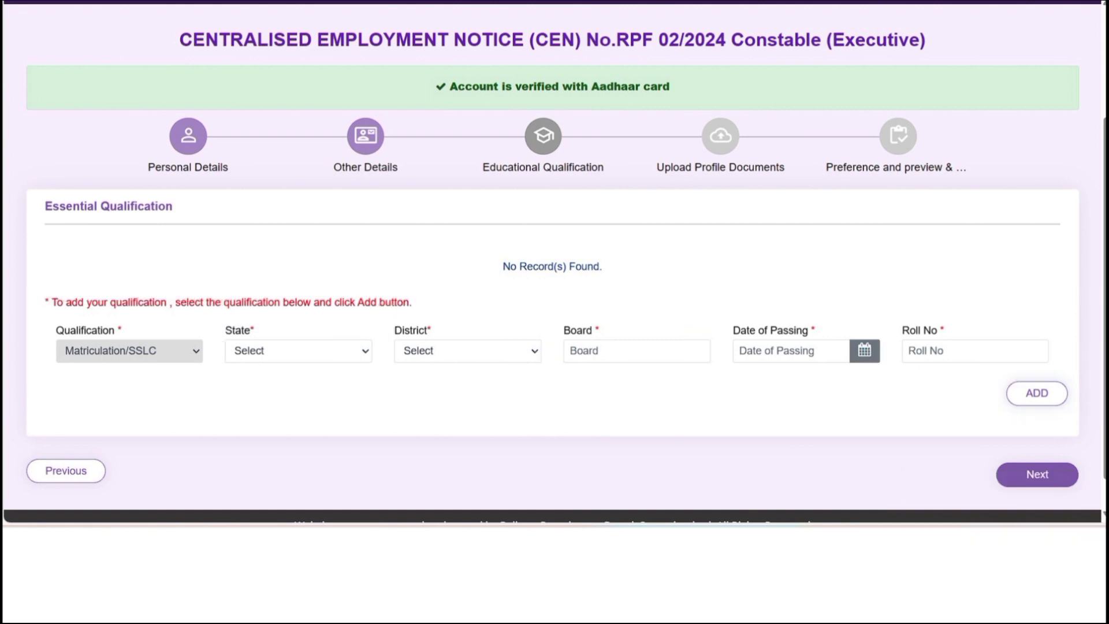
{"action": "left_click_drag", "start_coordinate": [1000, 527], "coordinate": [1000, 238]}
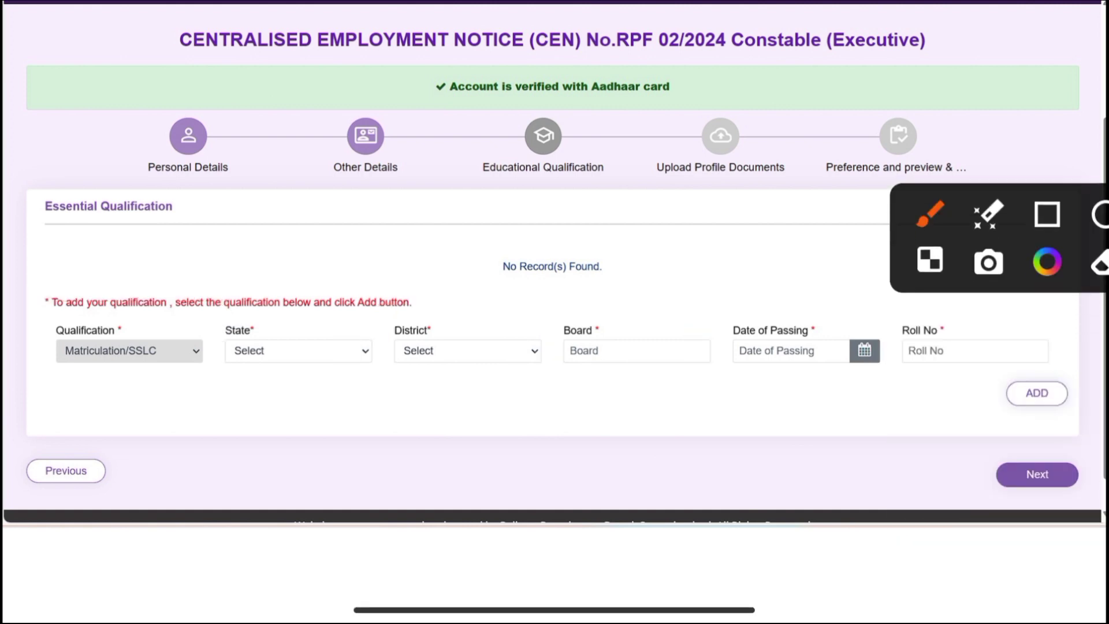
{"action": "left_click_drag", "start_coordinate": [970, 437], "coordinate": [1094, 507]}
{"action": "left_click", "coordinate": [1047, 215]}
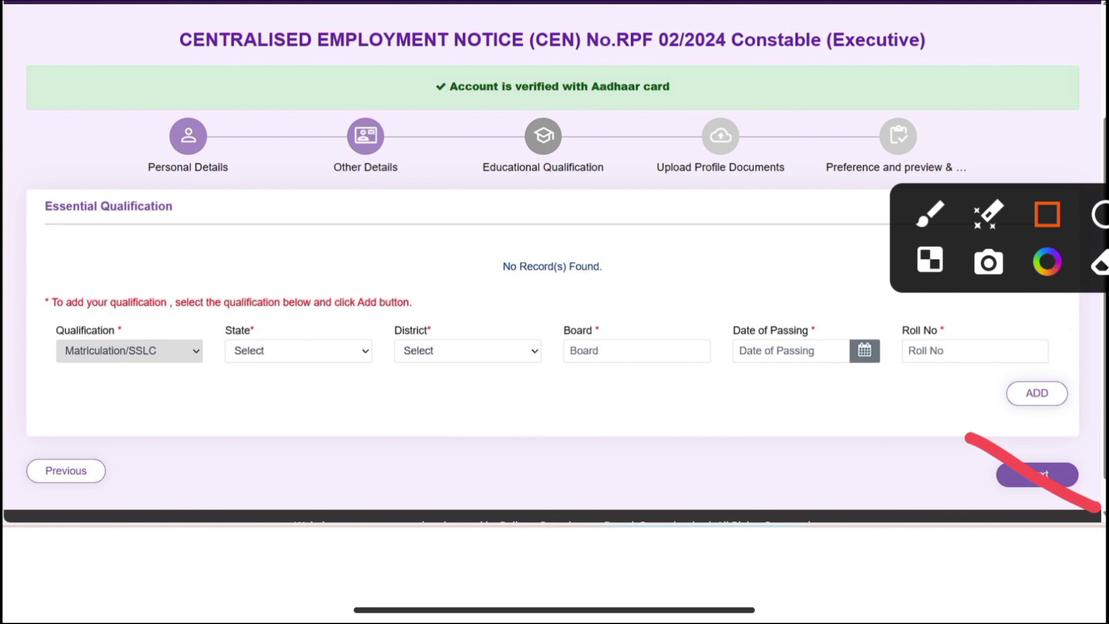
{"action": "left_click_drag", "start_coordinate": [907, 403], "coordinate": [1106, 523]}
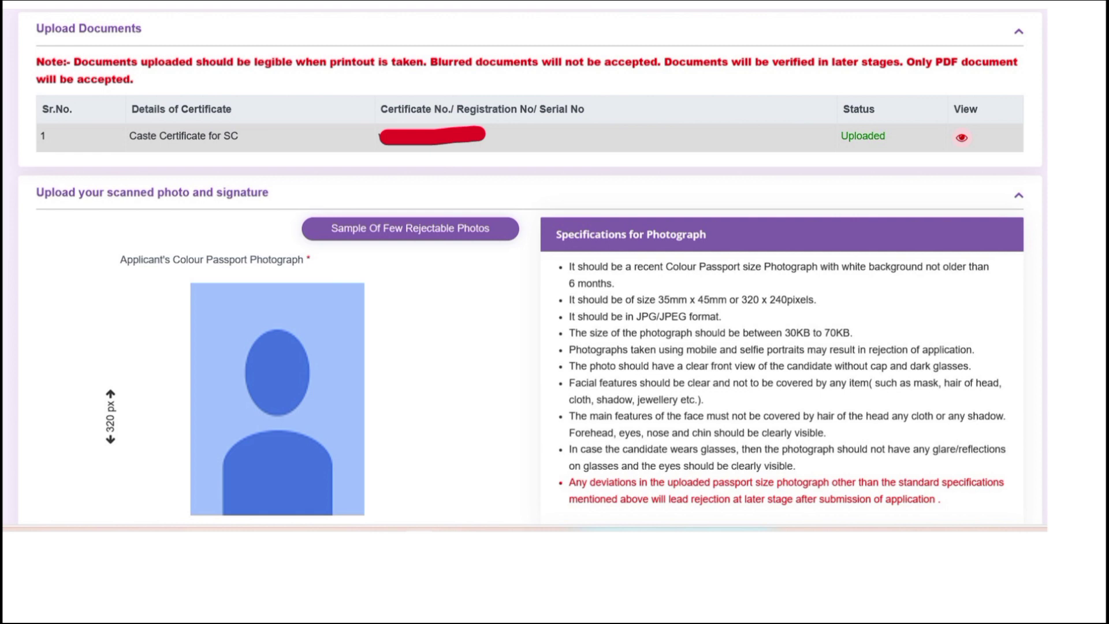
Outline the passport photo upload area and its specifications
{"action": "left_click", "coordinate": [1047, 503]}
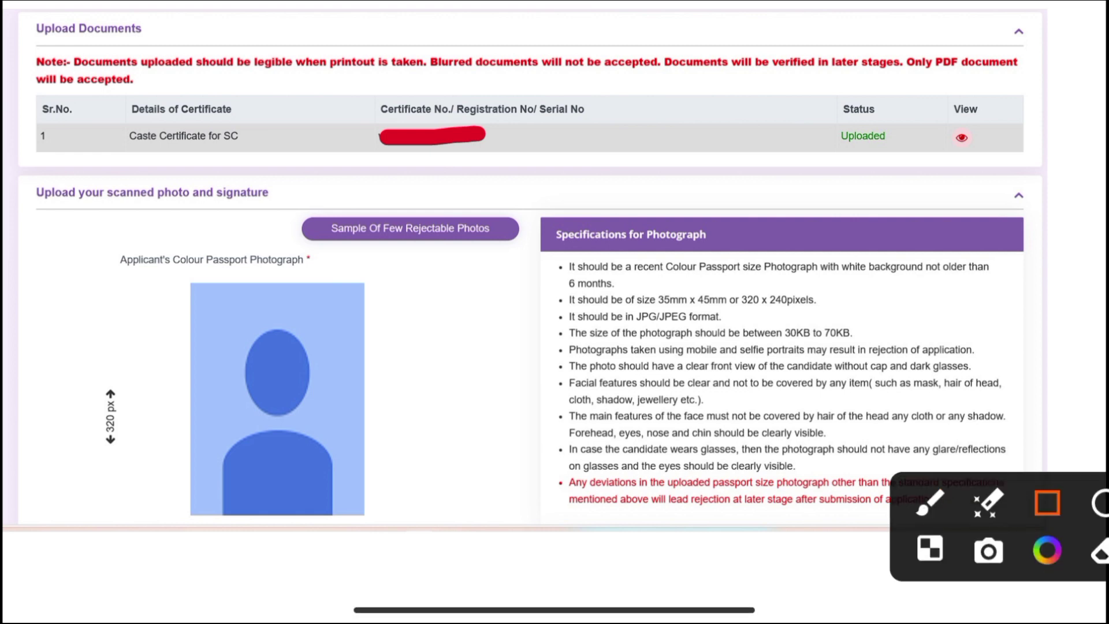
{"action": "mouse_move", "coordinate": [3, 169]}
{"action": "left_mouse_down"}
{"action": "mouse_move", "coordinate": [54, 202]}
{"action": "mouse_move", "coordinate": [957, 557]}
{"action": "left_mouse_up"}
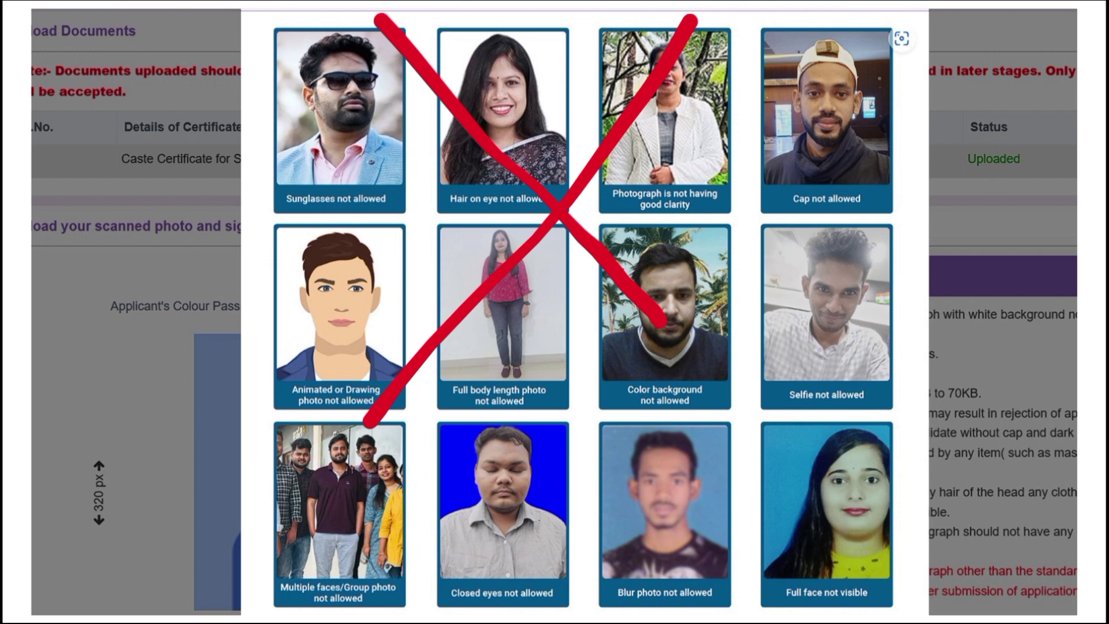
{"action": "left_click_drag", "start_coordinate": [717, 91], "coordinate": [546, 507]}
{"action": "left_click_drag", "start_coordinate": [471, 155], "coordinate": [867, 453]}
{"action": "left_click_drag", "start_coordinate": [361, 74], "coordinate": [307, 249]}
{"action": "left_click_drag", "start_coordinate": [287, 103], "coordinate": [432, 231]}
{"action": "left_click_drag", "start_coordinate": [523, 32], "coordinate": [450, 242]}
{"action": "mouse_move", "coordinate": [467, 90]}
{"action": "left_mouse_down"}
{"action": "mouse_move", "coordinate": [560, 197]}
{"action": "mouse_move", "coordinate": [630, 231]}
{"action": "left_mouse_up"}
{"action": "left_click_drag", "start_coordinate": [852, 95], "coordinate": [746, 269]}
{"action": "left_click_drag", "start_coordinate": [780, 116], "coordinate": [887, 260]}
{"action": "left_click_drag", "start_coordinate": [404, 426], "coordinate": [314, 565]}
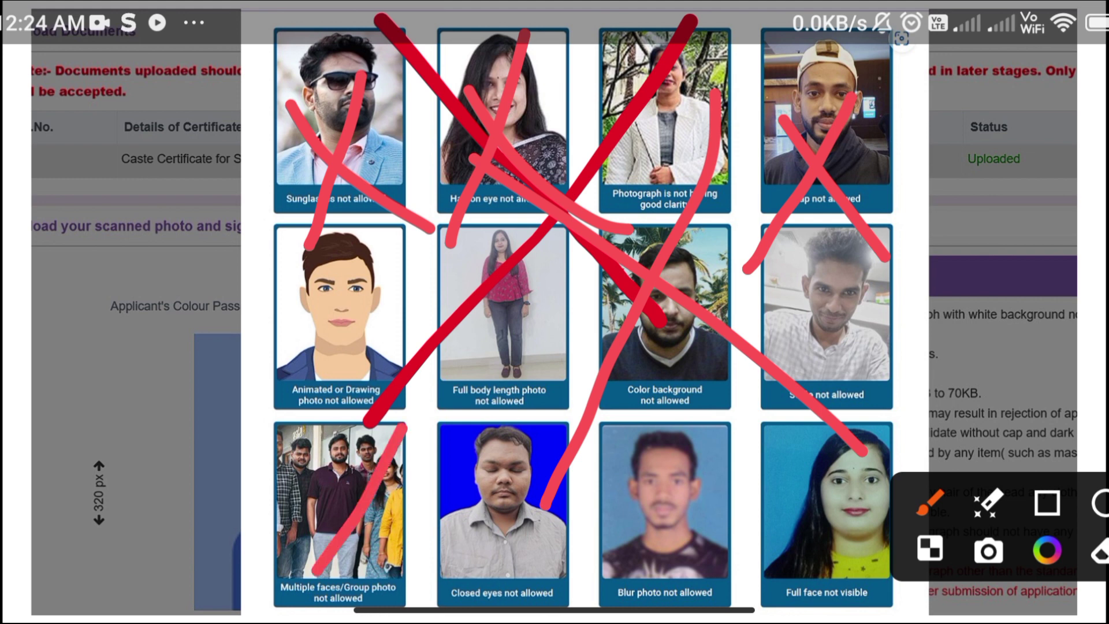
{"action": "left_click_drag", "start_coordinate": [294, 445], "coordinate": [425, 540]}
{"action": "left_click_drag", "start_coordinate": [523, 412], "coordinate": [450, 545]}
{"action": "left_click_drag", "start_coordinate": [465, 433], "coordinate": [561, 529]}
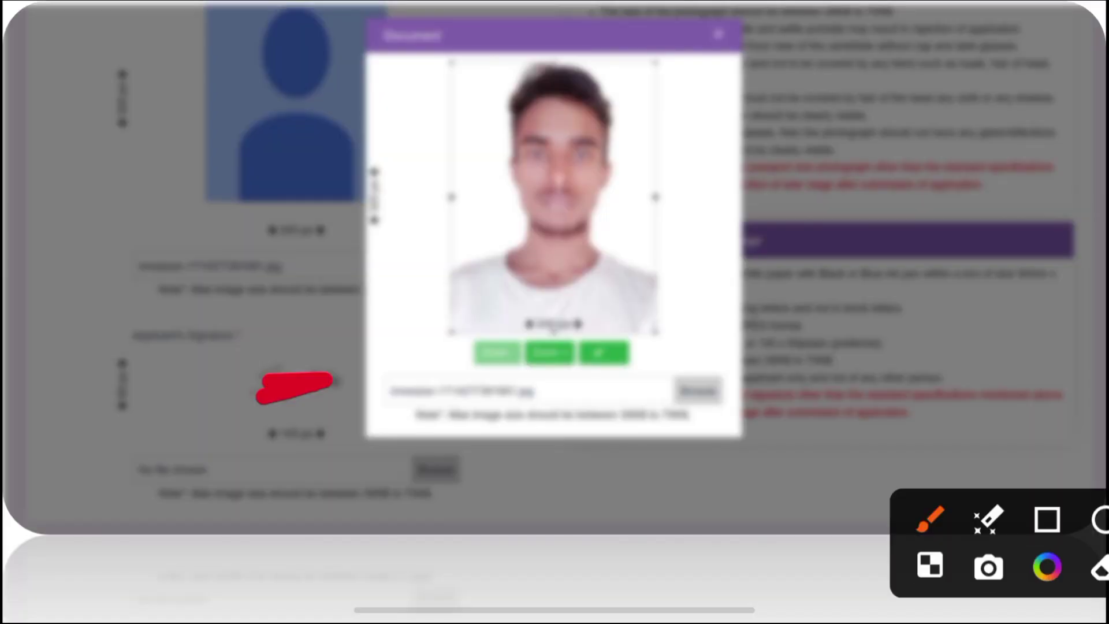
Box the face area of the photo being cropped and the crop confirm button
{"action": "left_click", "coordinate": [1048, 503]}
{"action": "left_click_drag", "start_coordinate": [433, 71], "coordinate": [679, 267]}
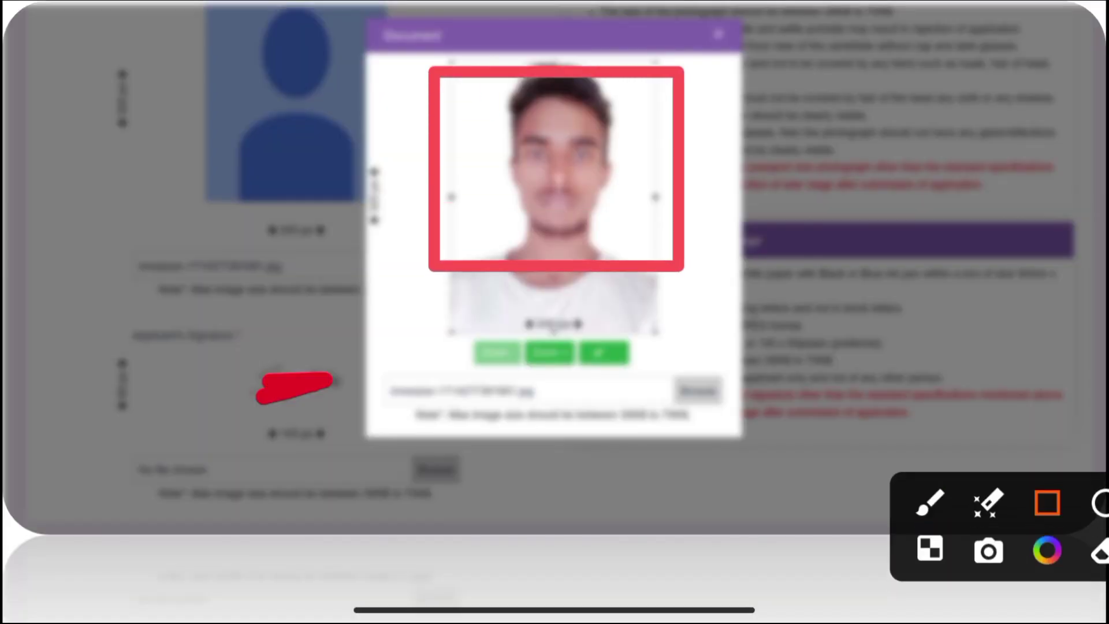
{"action": "left_click_drag", "start_coordinate": [568, 319], "coordinate": [669, 387]}
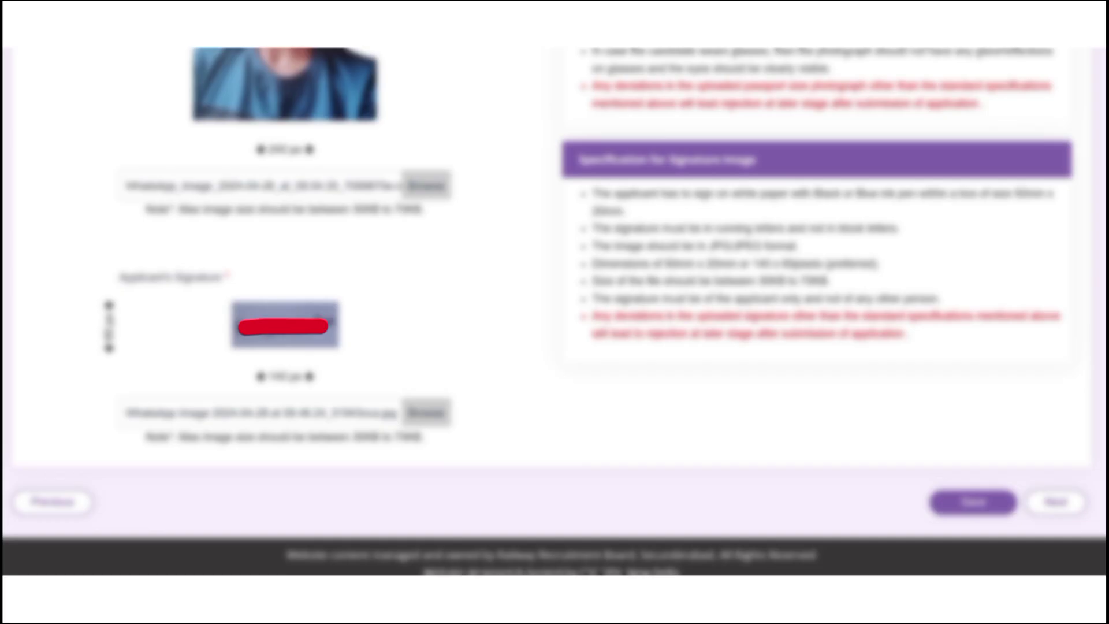
Box the uploaded signature preview and mark the Next button
{"action": "left_click", "coordinate": [1048, 503]}
{"action": "mouse_move", "coordinate": [78, 236]}
{"action": "left_mouse_down"}
{"action": "mouse_move", "coordinate": [459, 384]}
{"action": "mouse_move", "coordinate": [469, 373]}
{"action": "left_mouse_up"}
{"action": "left_click_drag", "start_coordinate": [1017, 526], "coordinate": [1017, 263]}
{"action": "left_click_drag", "start_coordinate": [994, 461], "coordinate": [1104, 528]}
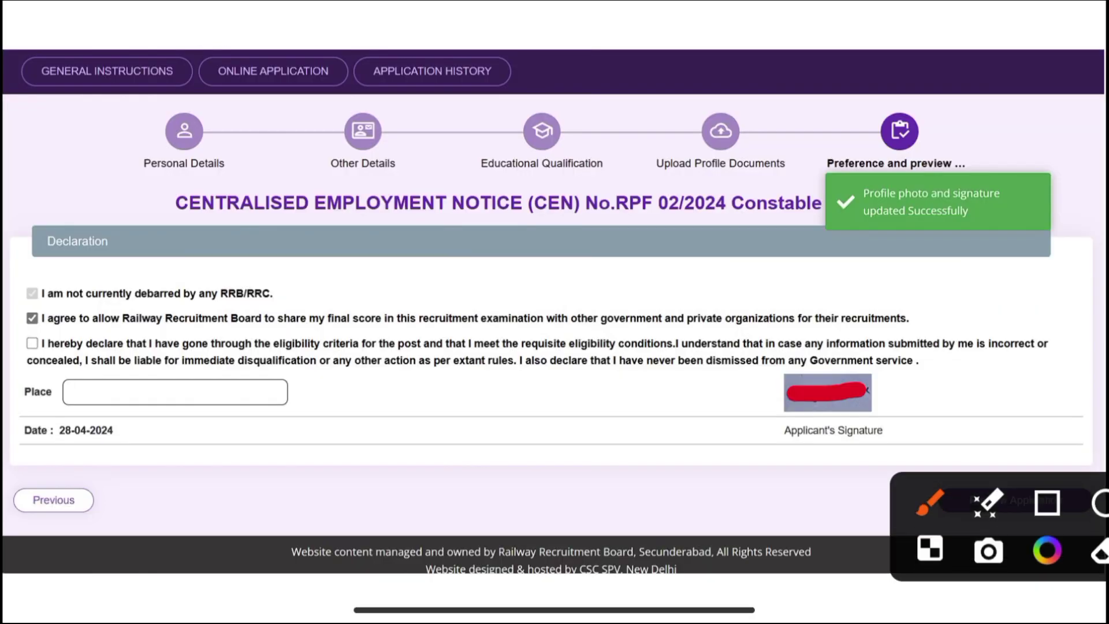
Mark the eligibility declaration statement and the button for previewing the application
{"action": "left_click", "coordinate": [1048, 502]}
{"action": "left_click_drag", "start_coordinate": [23, 338], "coordinate": [334, 447]}
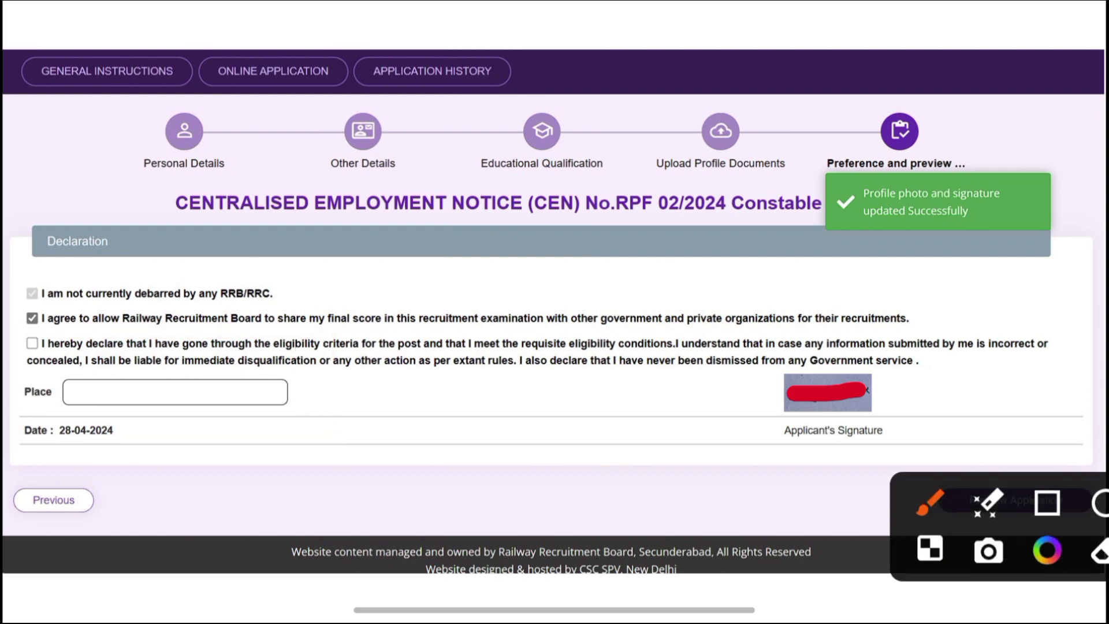
{"action": "left_click", "coordinate": [1047, 267]}
{"action": "left_click_drag", "start_coordinate": [929, 462], "coordinate": [1106, 532]}
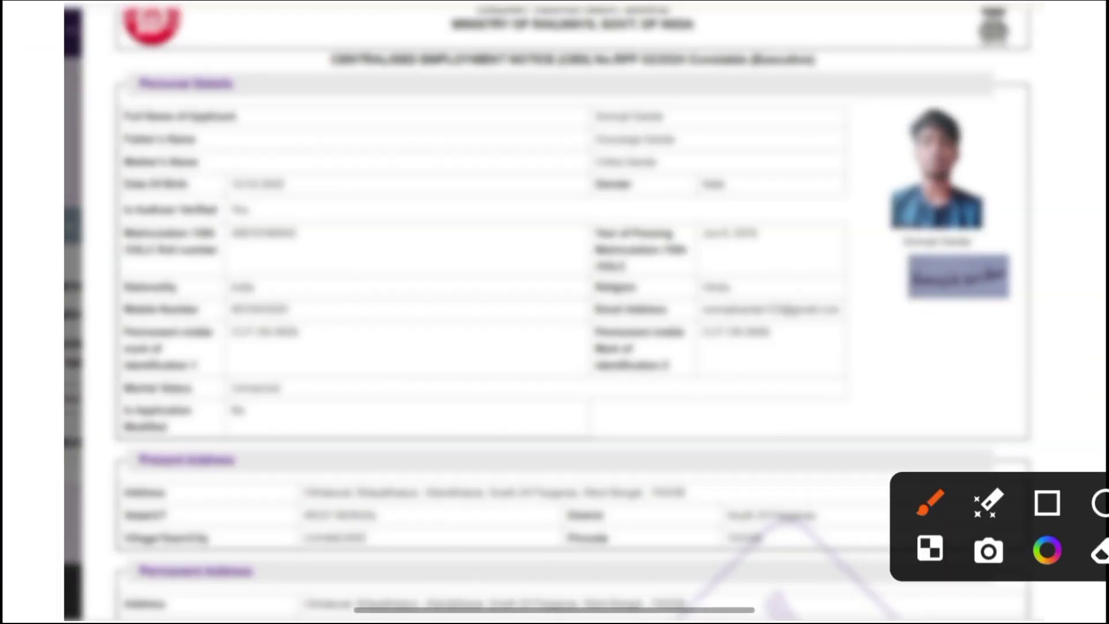
Draw red boxes around the preview's Personal Details, photo, signature, Present Address and following rows
{"action": "left_click", "coordinate": [1047, 503]}
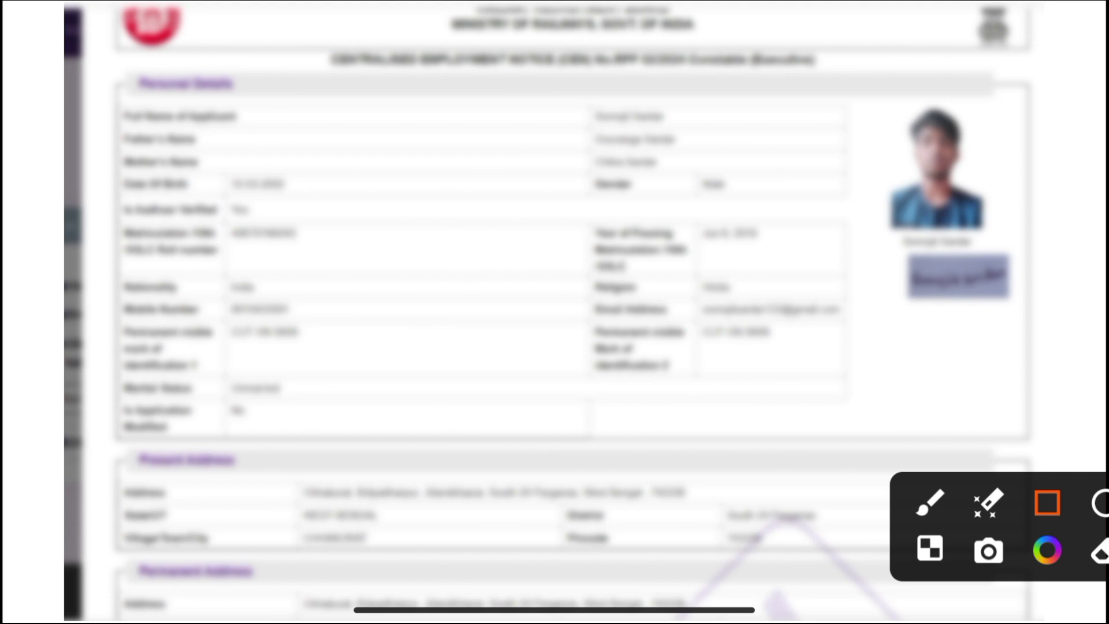
{"action": "mouse_move", "coordinate": [78, 33]}
{"action": "left_mouse_down"}
{"action": "mouse_move", "coordinate": [433, 174]}
{"action": "mouse_move", "coordinate": [1020, 247]}
{"action": "mouse_move", "coordinate": [1021, 292]}
{"action": "mouse_move", "coordinate": [1069, 307]}
{"action": "left_mouse_up"}
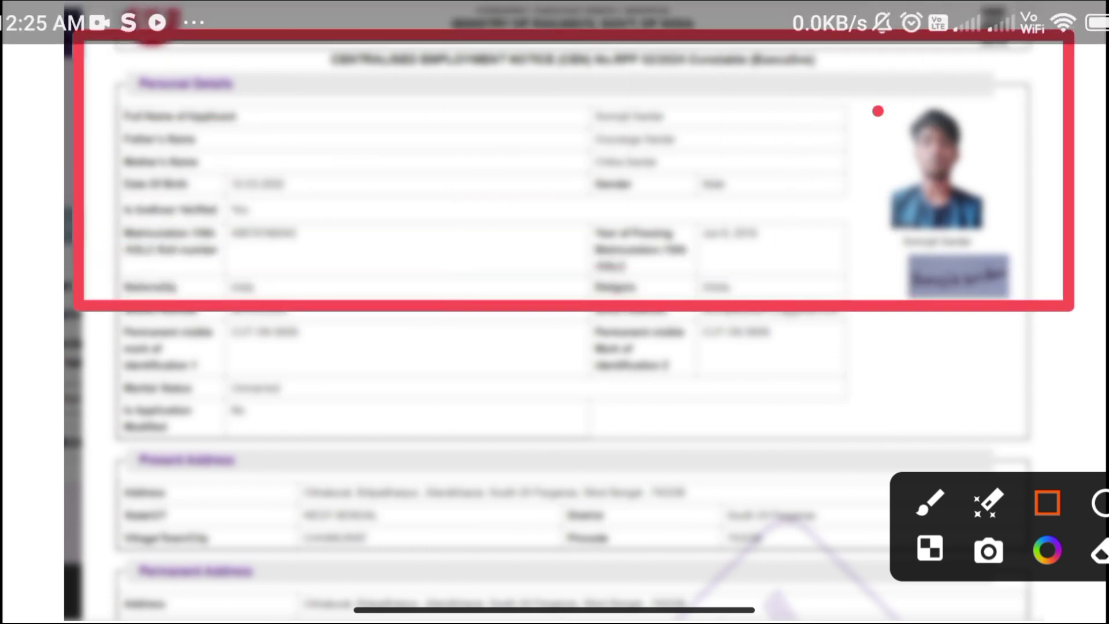
{"action": "left_click_drag", "start_coordinate": [878, 111], "coordinate": [1048, 222]}
{"action": "left_click_drag", "start_coordinate": [881, 230], "coordinate": [1067, 312]}
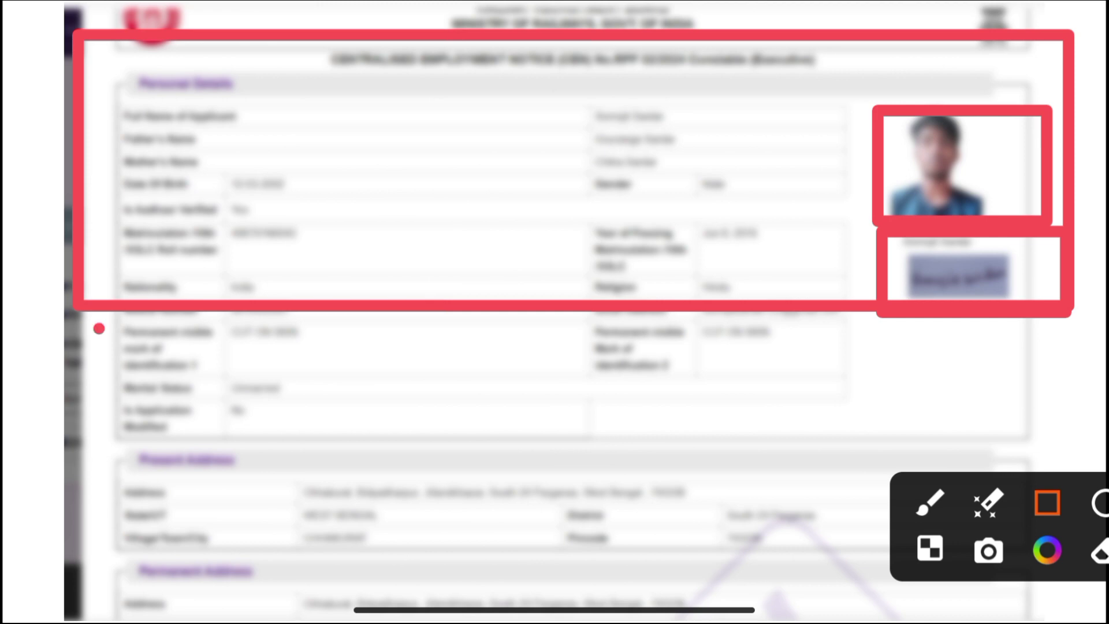
{"action": "mouse_move", "coordinate": [98, 329]}
{"action": "left_mouse_down"}
{"action": "mouse_move", "coordinate": [792, 439]}
{"action": "mouse_move", "coordinate": [854, 432]}
{"action": "left_mouse_up"}
{"action": "mouse_move", "coordinate": [97, 448]}
{"action": "left_mouse_down"}
{"action": "mouse_move", "coordinate": [173, 471]}
{"action": "mouse_move", "coordinate": [780, 535]}
{"action": "left_mouse_up"}
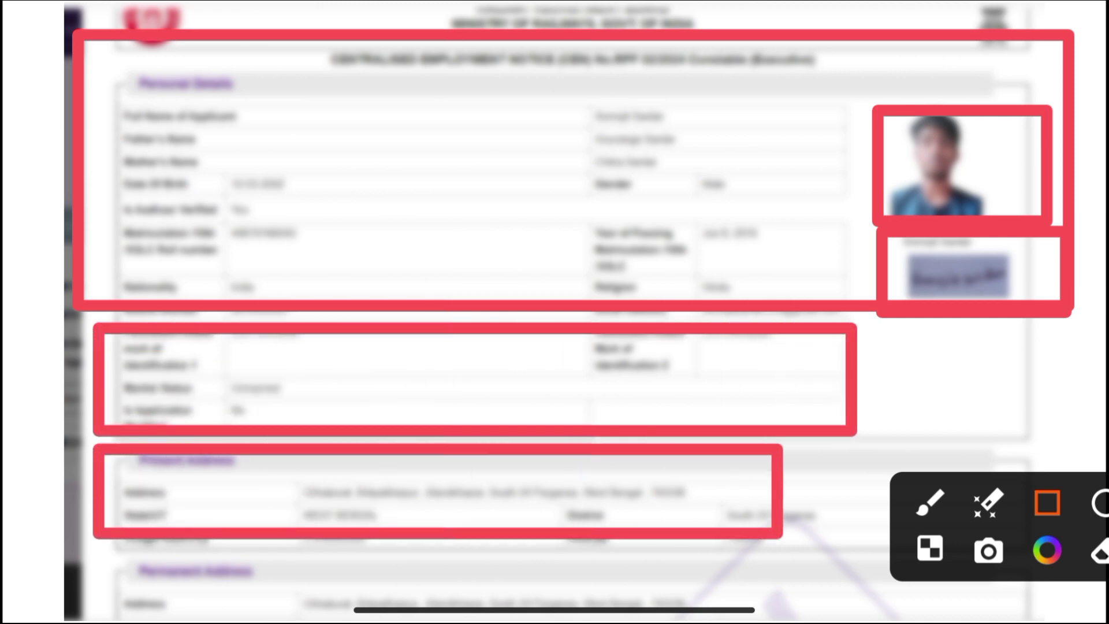
{"action": "left_click_drag", "start_coordinate": [104, 538], "coordinate": [739, 597]}
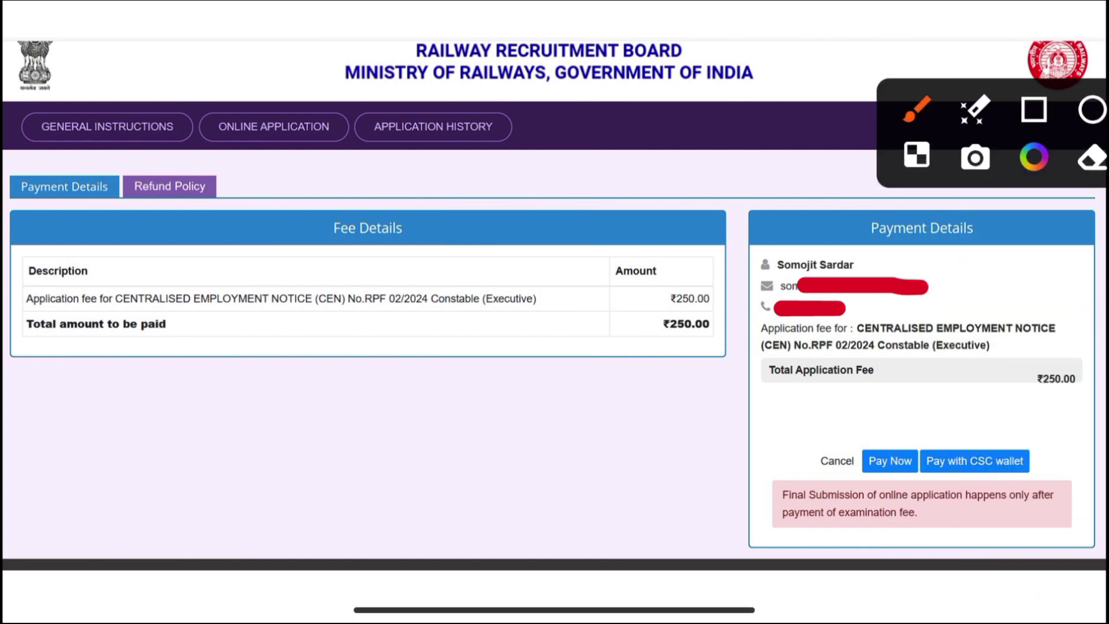
{"action": "left_click", "coordinate": [1035, 109]}
{"action": "mouse_move", "coordinate": [593, 229]}
{"action": "left_mouse_down"}
{"action": "mouse_move", "coordinate": [735, 365]}
{"action": "mouse_move", "coordinate": [768, 364]}
{"action": "left_mouse_up"}
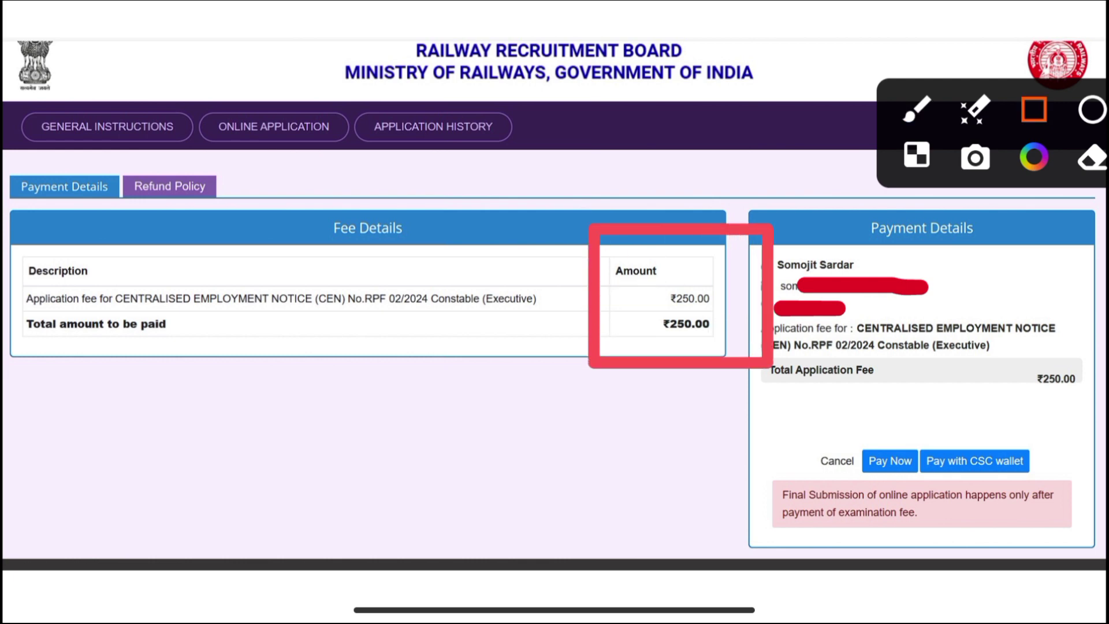
{"action": "left_click_drag", "start_coordinate": [845, 421], "coordinate": [935, 474]}
{"action": "left_click_drag", "start_coordinate": [924, 425], "coordinate": [1044, 484]}
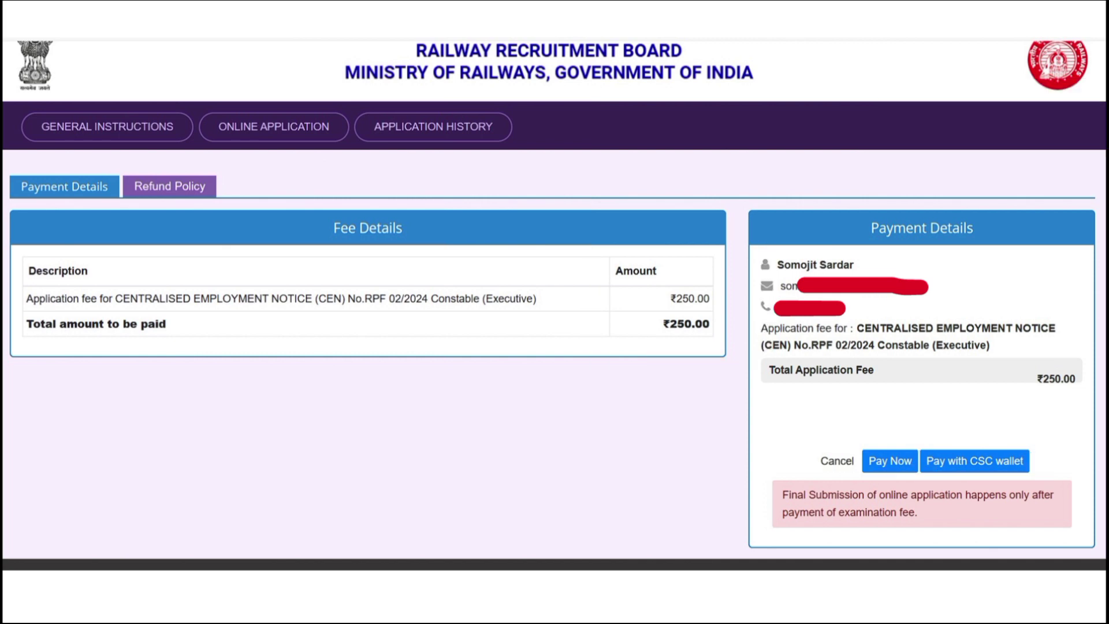
{"action": "left_click", "coordinate": [1047, 175]}
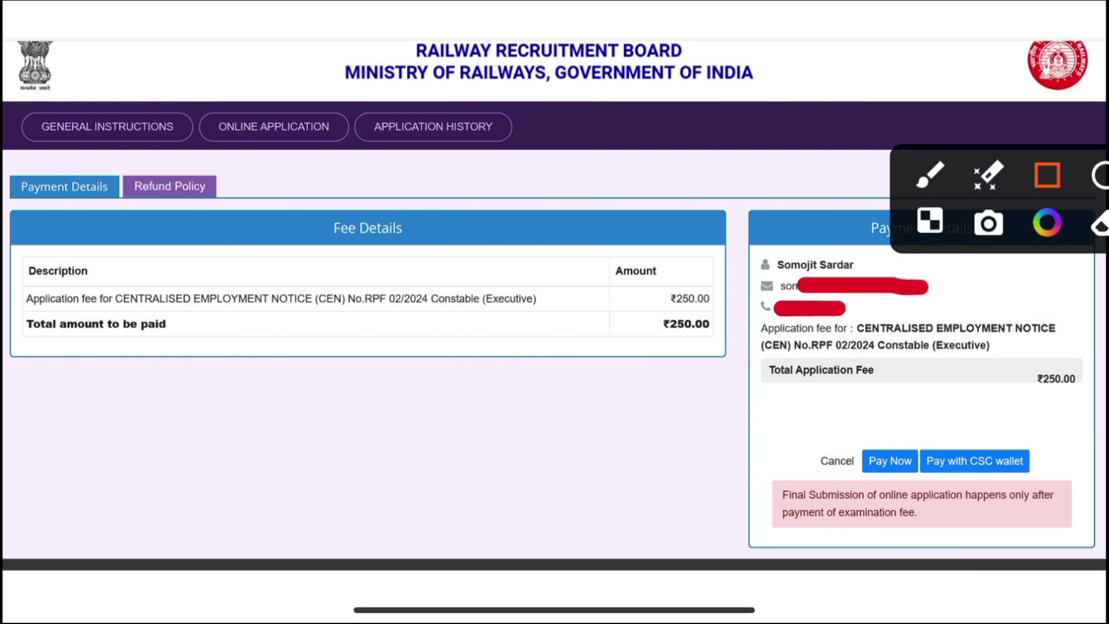
{"action": "left_click_drag", "start_coordinate": [835, 424], "coordinate": [946, 480]}
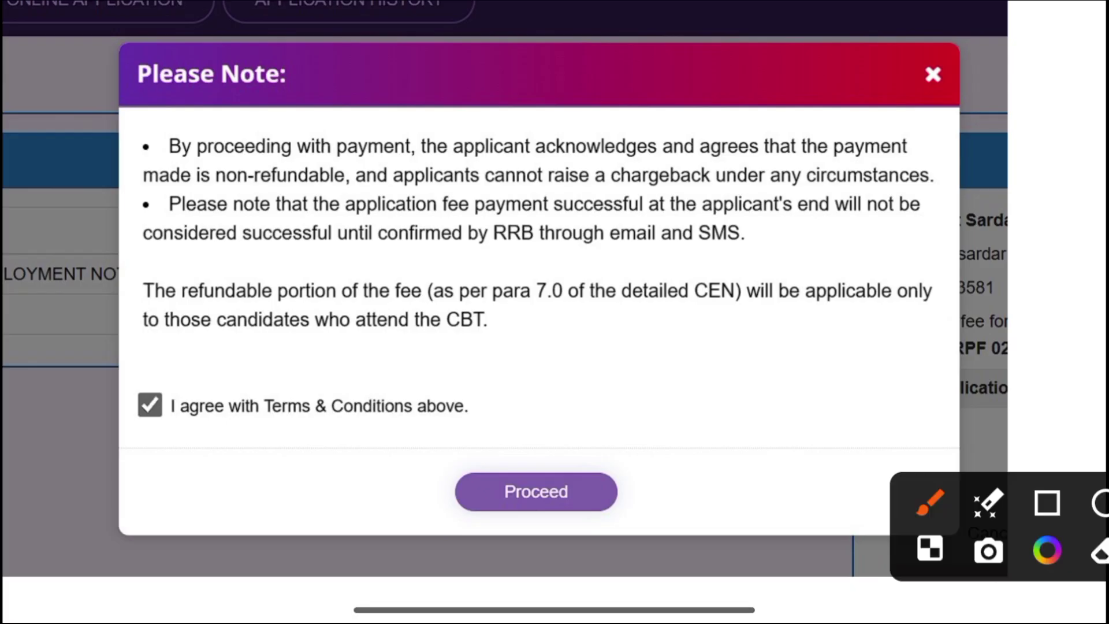
Box the terms-and-conditions agreement and the Proceed option on the non-refundable payment notice
{"action": "left_click", "coordinate": [1048, 502]}
{"action": "mouse_move", "coordinate": [394, 420]}
{"action": "left_mouse_down"}
{"action": "mouse_move", "coordinate": [459, 463]}
{"action": "mouse_move", "coordinate": [692, 535]}
{"action": "left_mouse_up"}
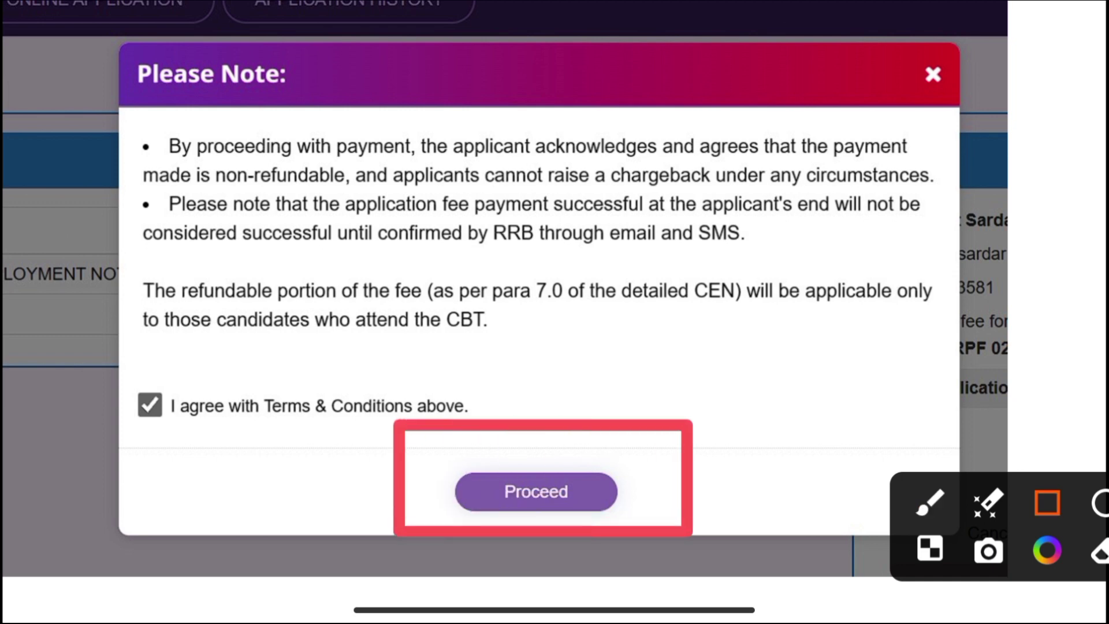
{"action": "left_click_drag", "start_coordinate": [83, 364], "coordinate": [252, 458]}
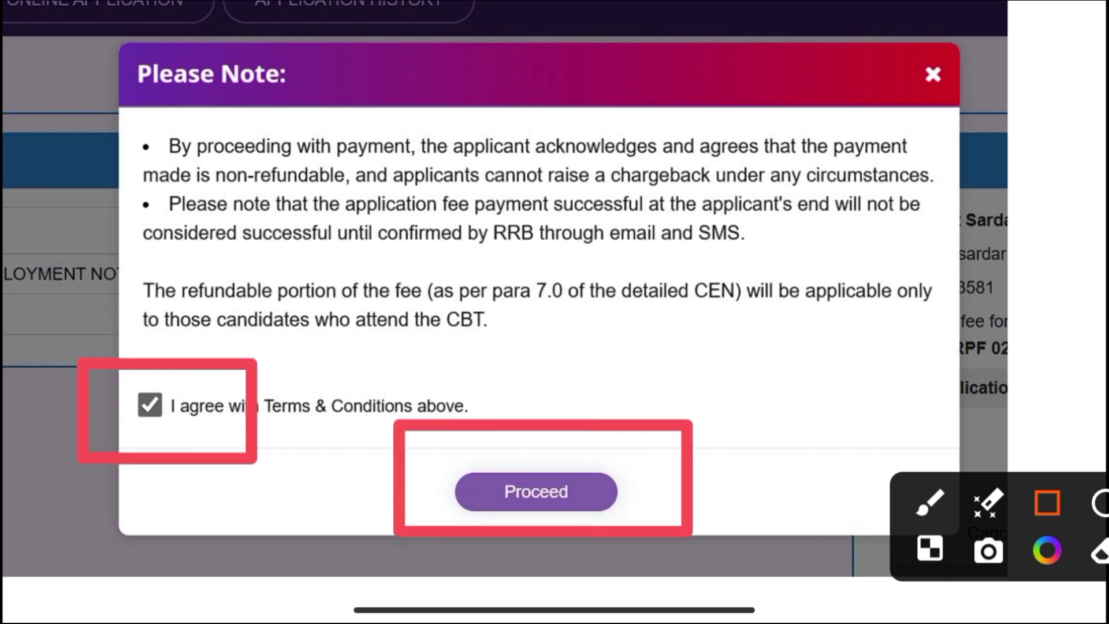
{"action": "left_click_drag", "start_coordinate": [442, 448], "coordinate": [635, 512]}
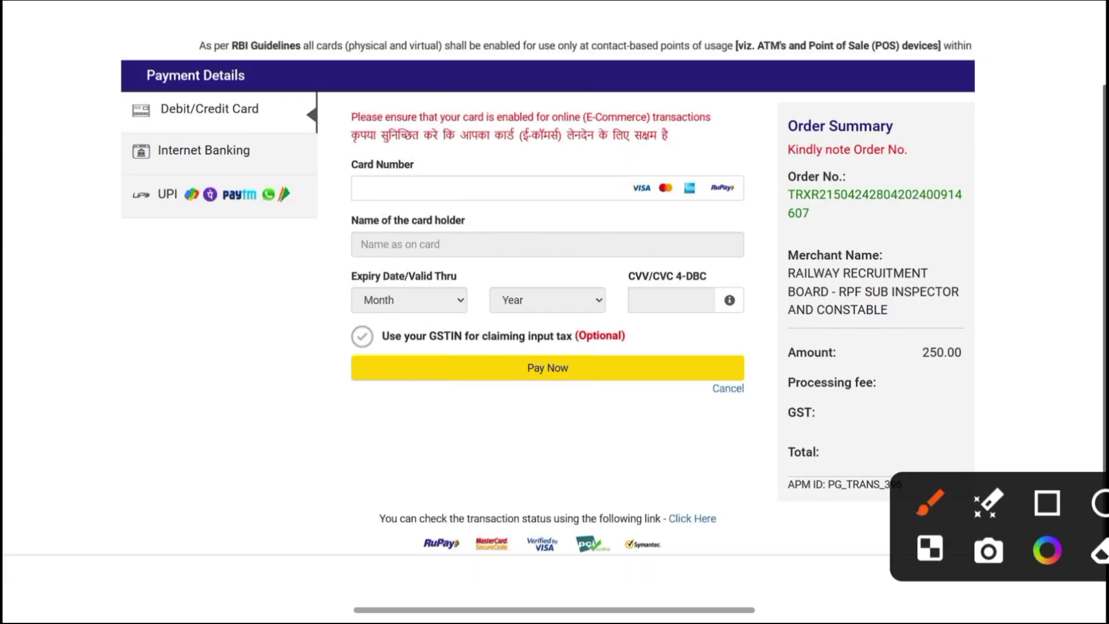
Box the Debit/Credit Card, Internet Banking and UPI payment methods, then clear the markup
{"action": "left_click", "coordinate": [1047, 502]}
{"action": "left_click_drag", "start_coordinate": [110, 85], "coordinate": [333, 142]}
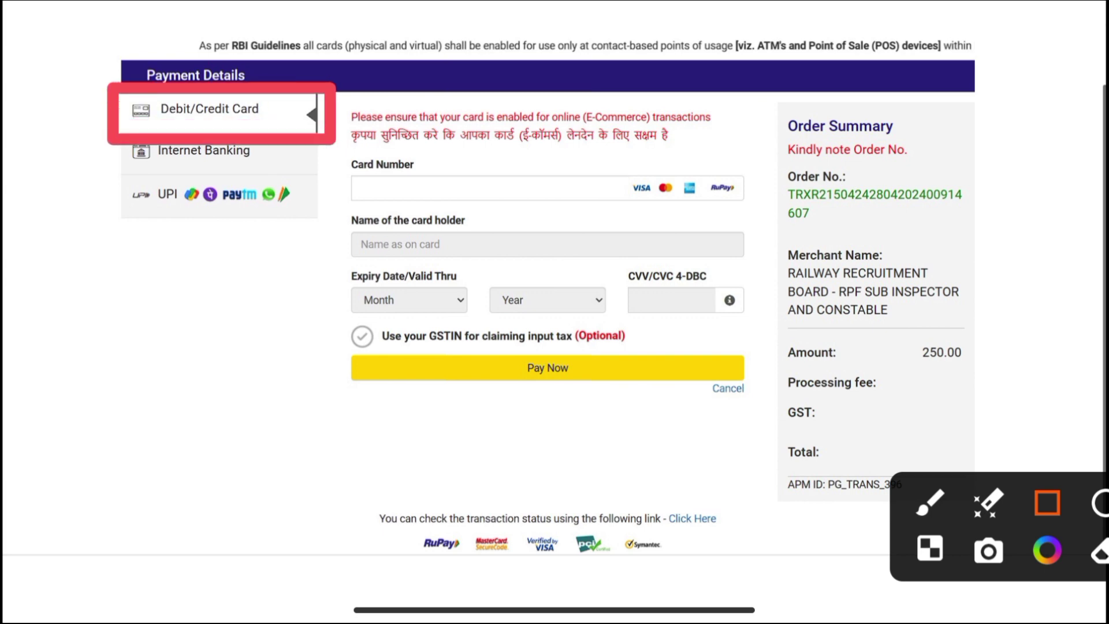
{"action": "mouse_move", "coordinate": [105, 124]}
{"action": "left_mouse_down"}
{"action": "mouse_move", "coordinate": [269, 172]}
{"action": "mouse_move", "coordinate": [312, 173]}
{"action": "left_mouse_up"}
{"action": "left_click_drag", "start_coordinate": [94, 160], "coordinate": [334, 243]}
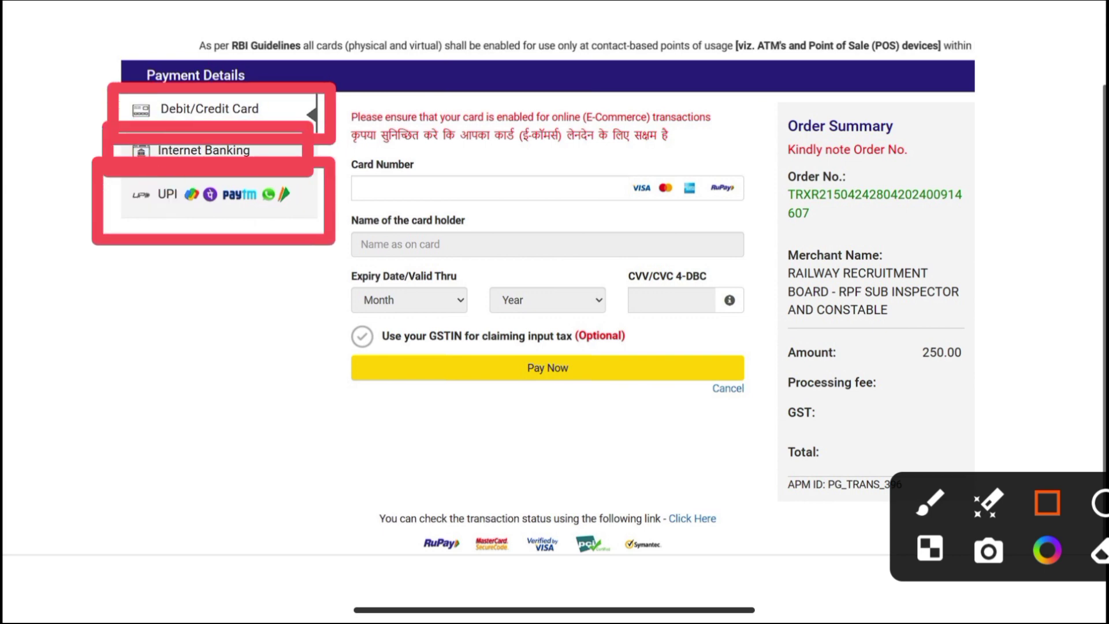
{"action": "key", "text": "Escape"}
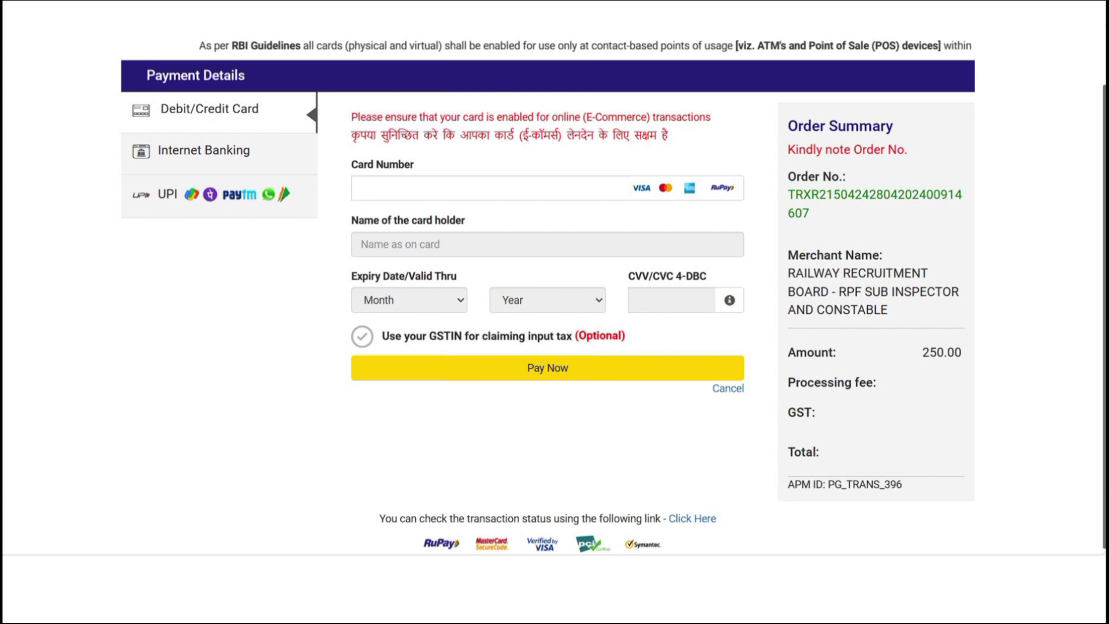
Highlight the UPI method and box its UPI ID and UPI QR choices
{"action": "left_click_drag", "start_coordinate": [86, 149], "coordinate": [316, 251]}
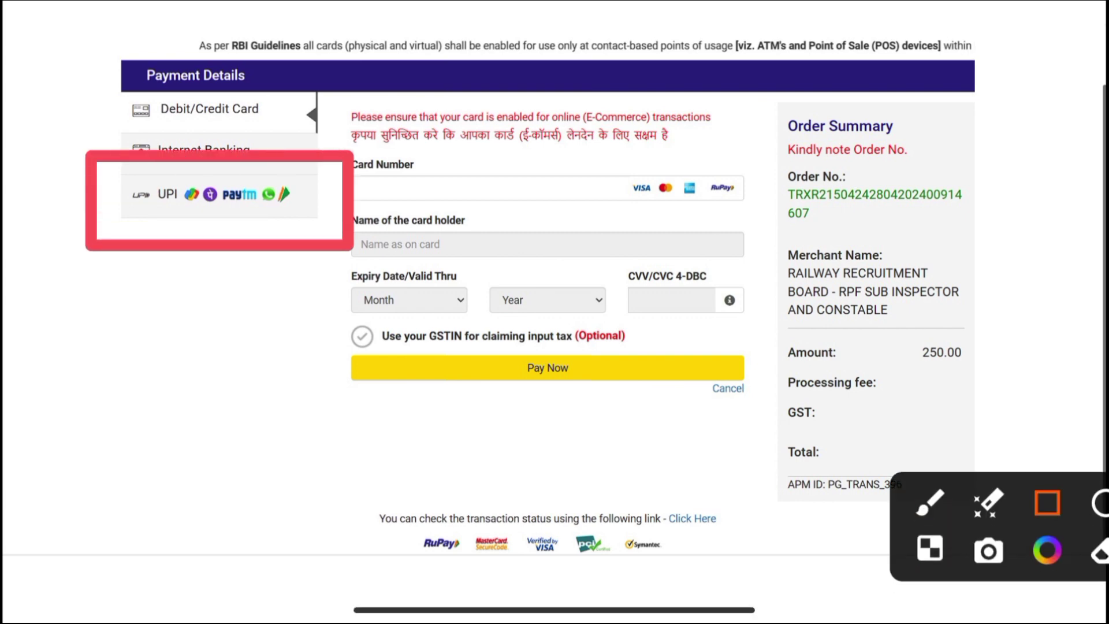
{"action": "key", "text": "Escape"}
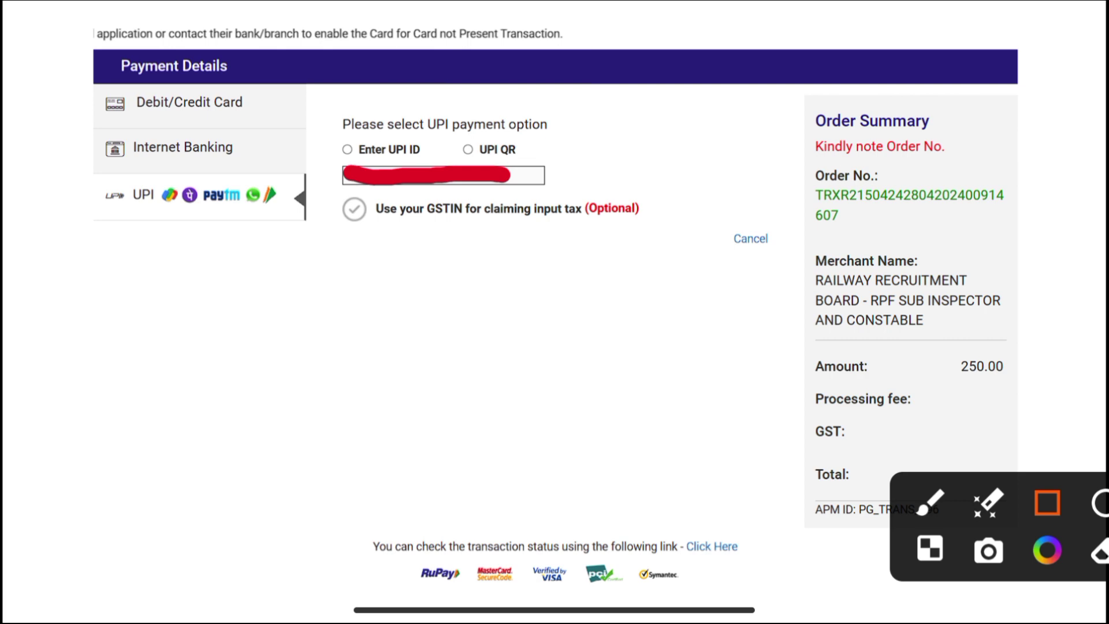
{"action": "mouse_move", "coordinate": [319, 119]}
{"action": "left_mouse_down"}
{"action": "mouse_move", "coordinate": [475, 206]}
{"action": "mouse_move", "coordinate": [611, 226]}
{"action": "left_mouse_up"}
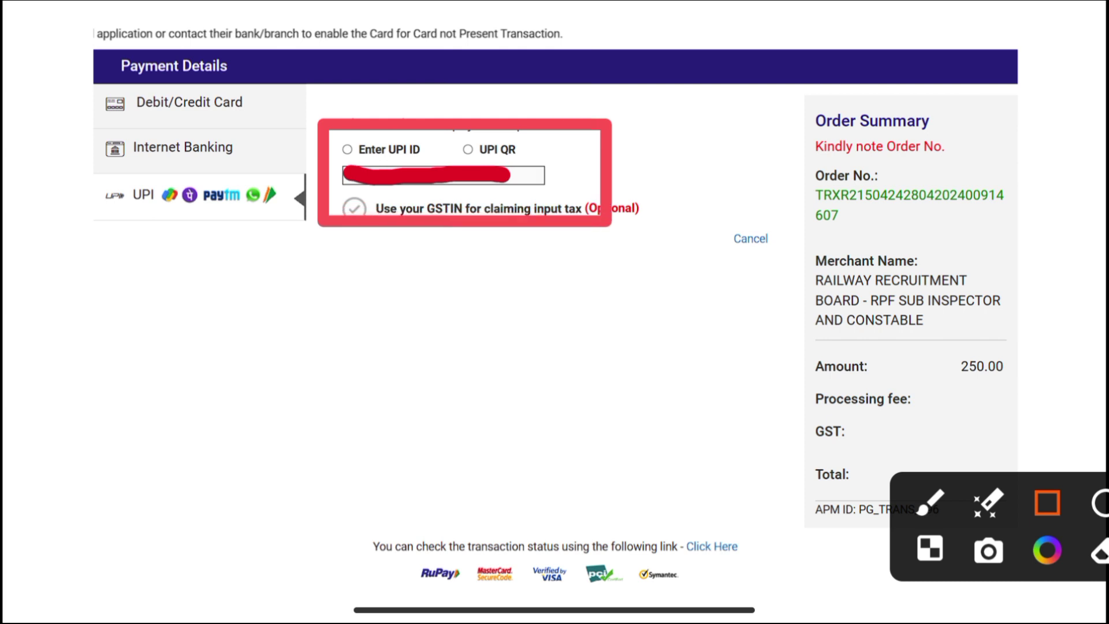